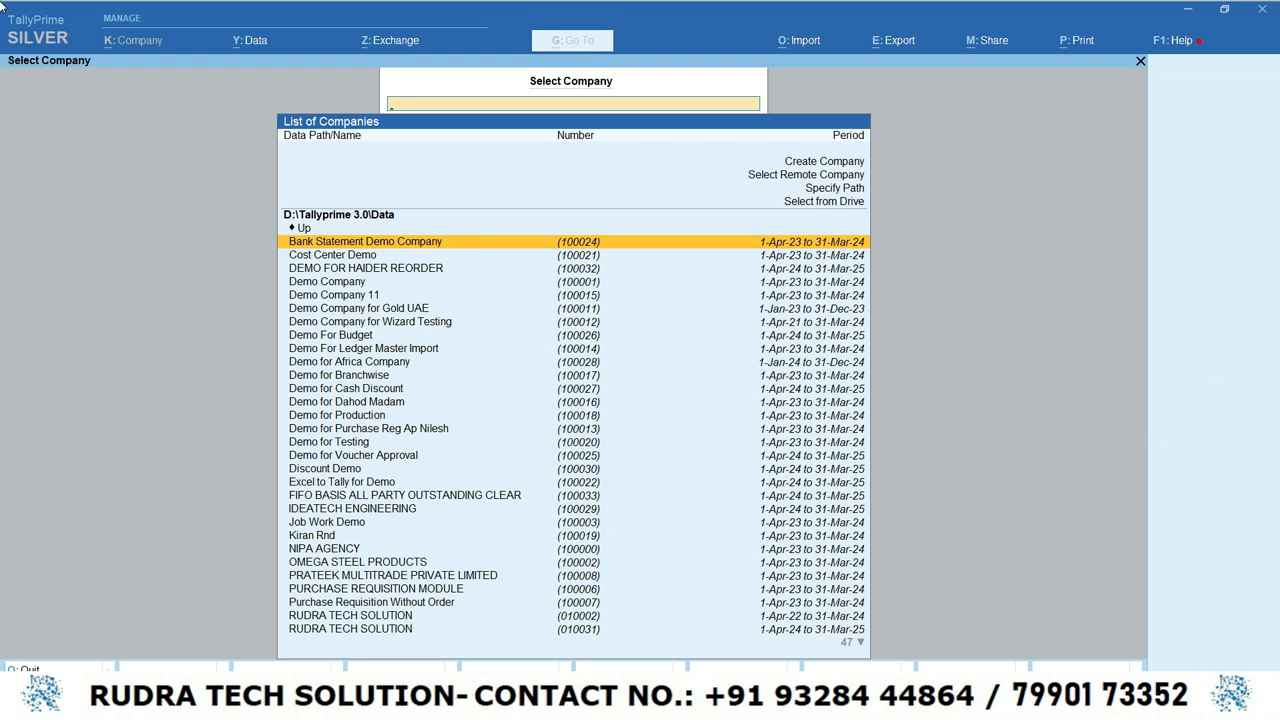
View the list of locally configured TDLs and return to the company selection.
left_click(1182, 44)
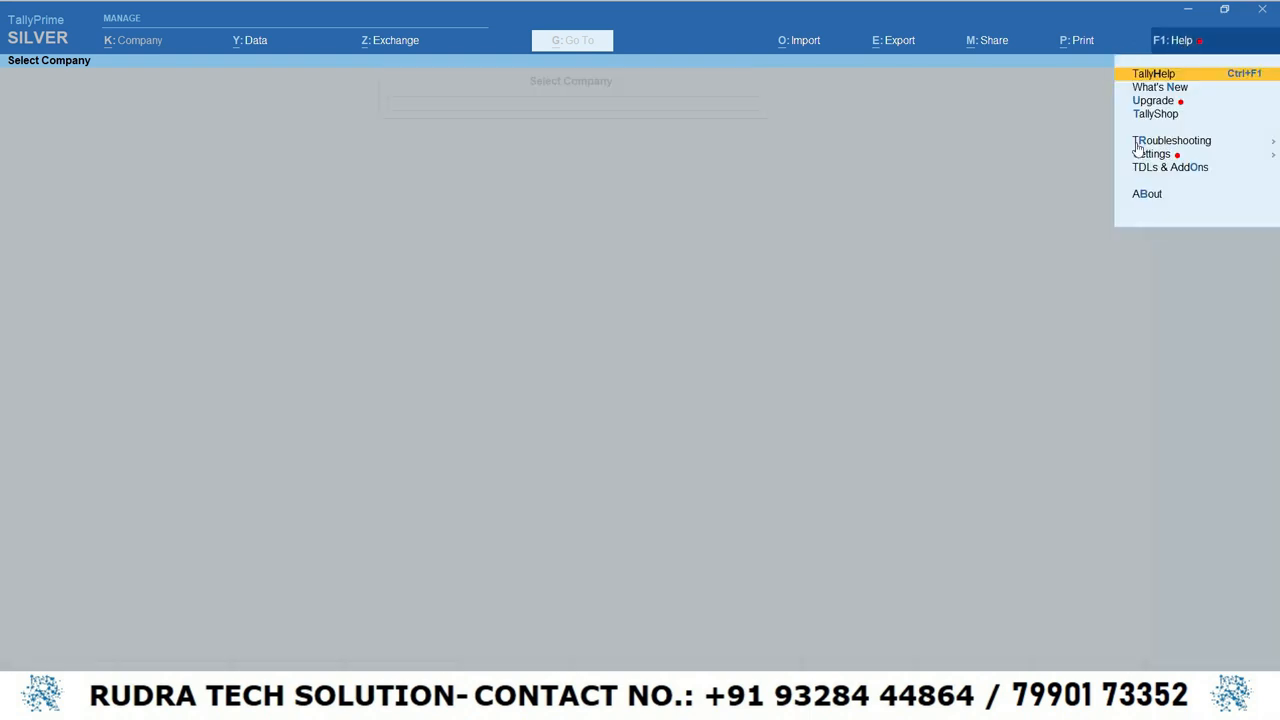
left_click(1177, 170)
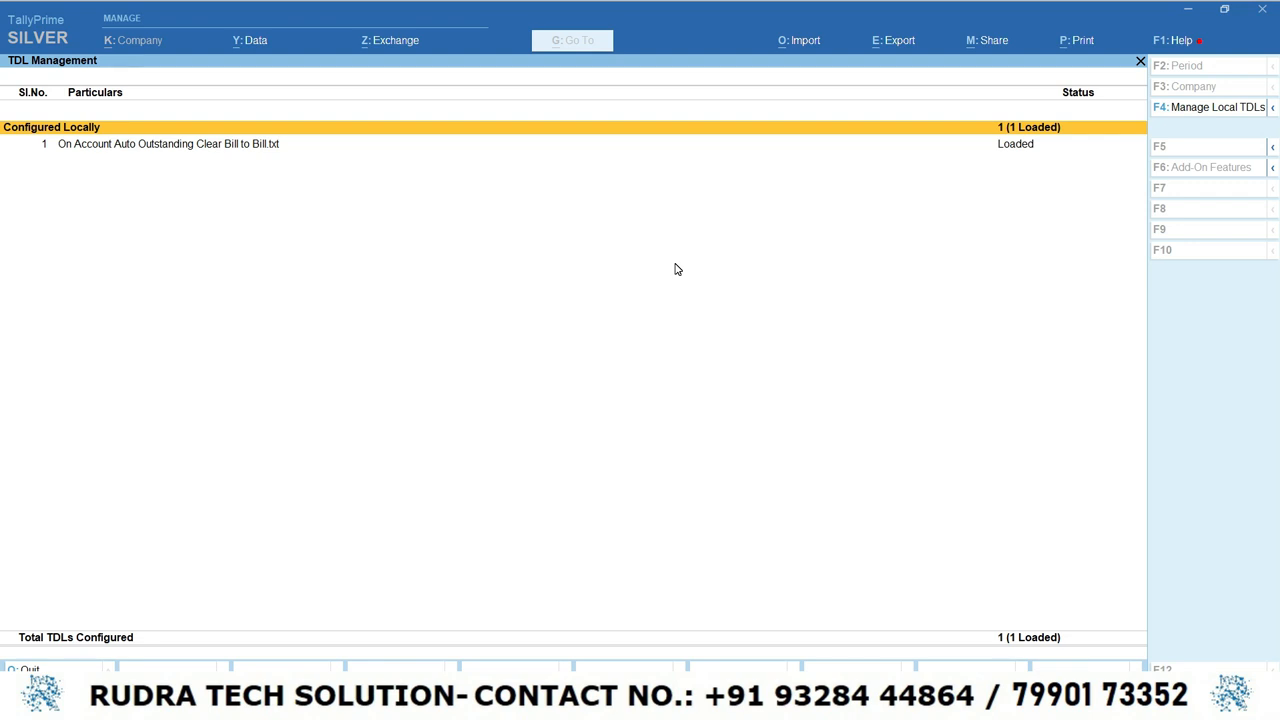
key("Escape")
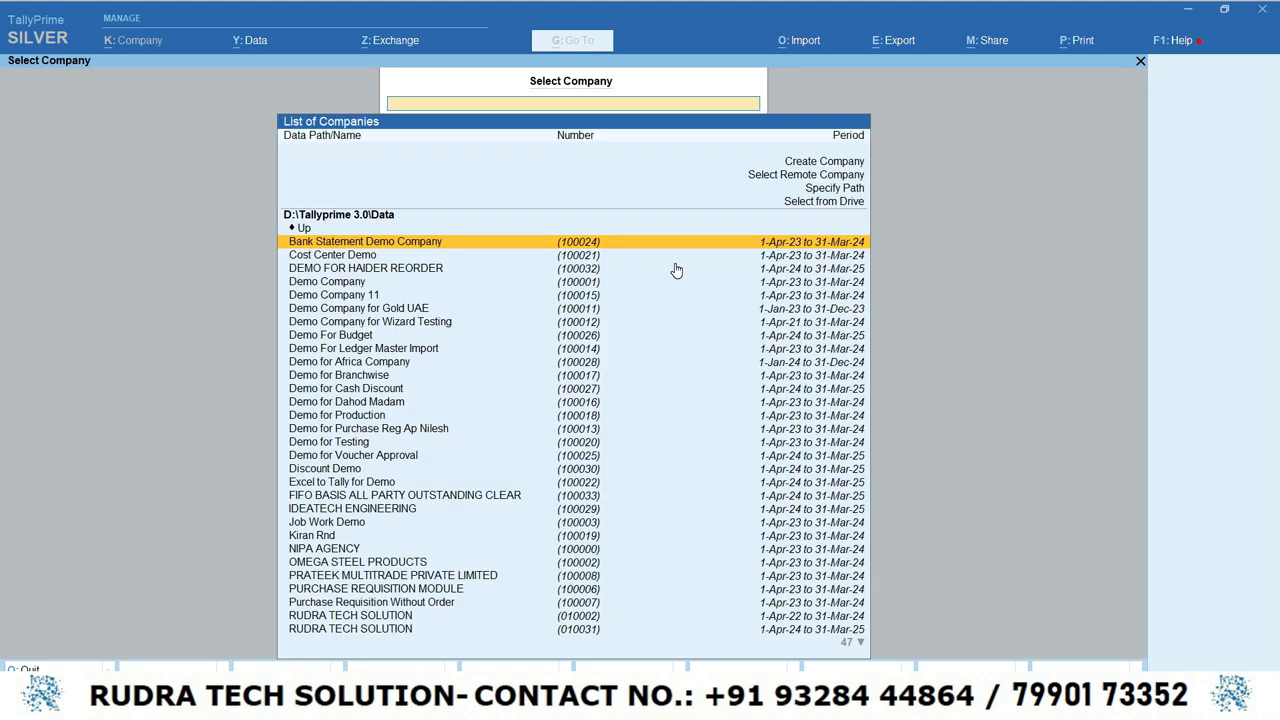
Load the company FIFO BASIS ALL PARTY OUTSTANDING CLEAR and open the Fifo Basis Billwise Auto Bills Clear in Party Masters report.
type("fi")
key("Return")
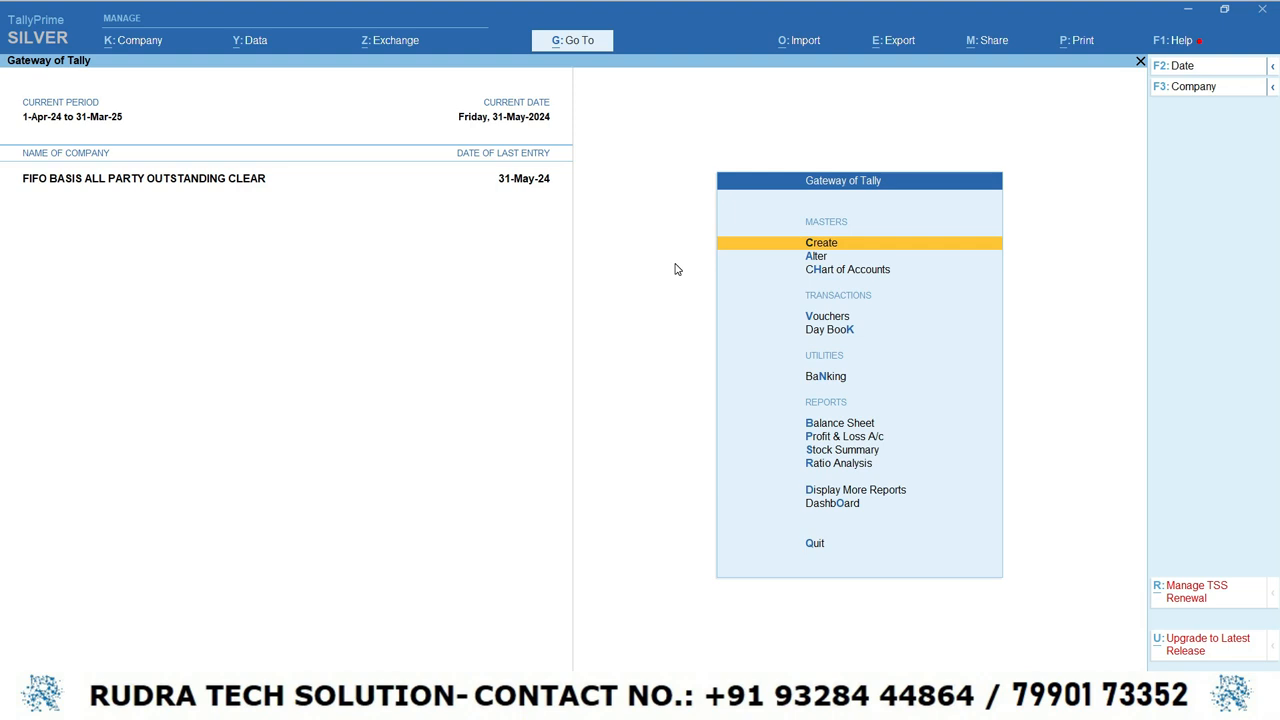
key("d")
key("Down")
key("Down")
key("Down")
key("Down")
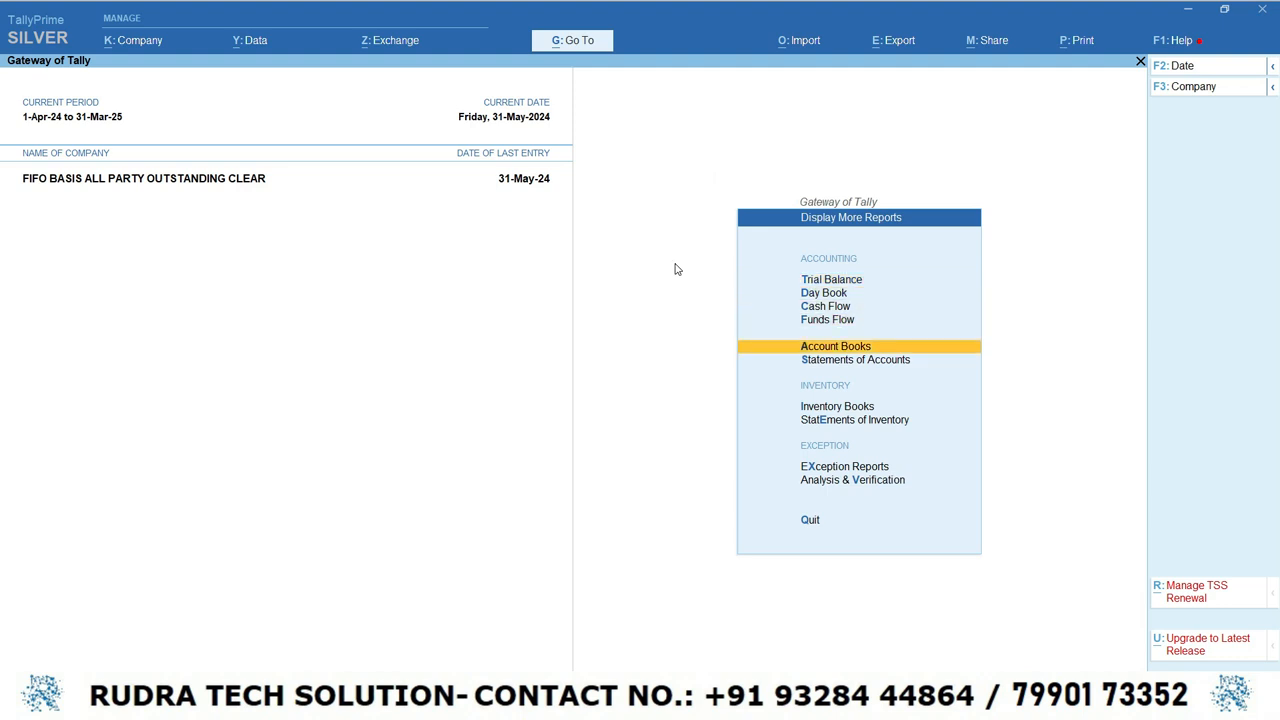
key("Down")
key("Return")
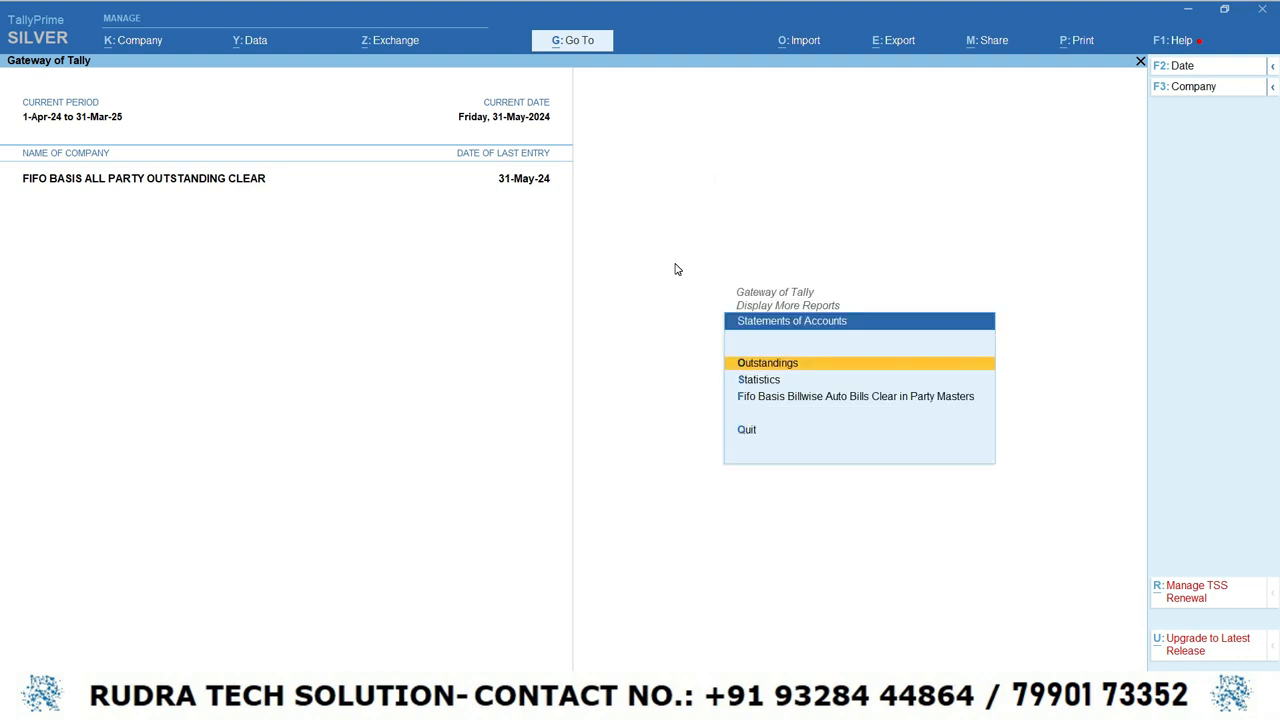
key("Down")
key("Down")
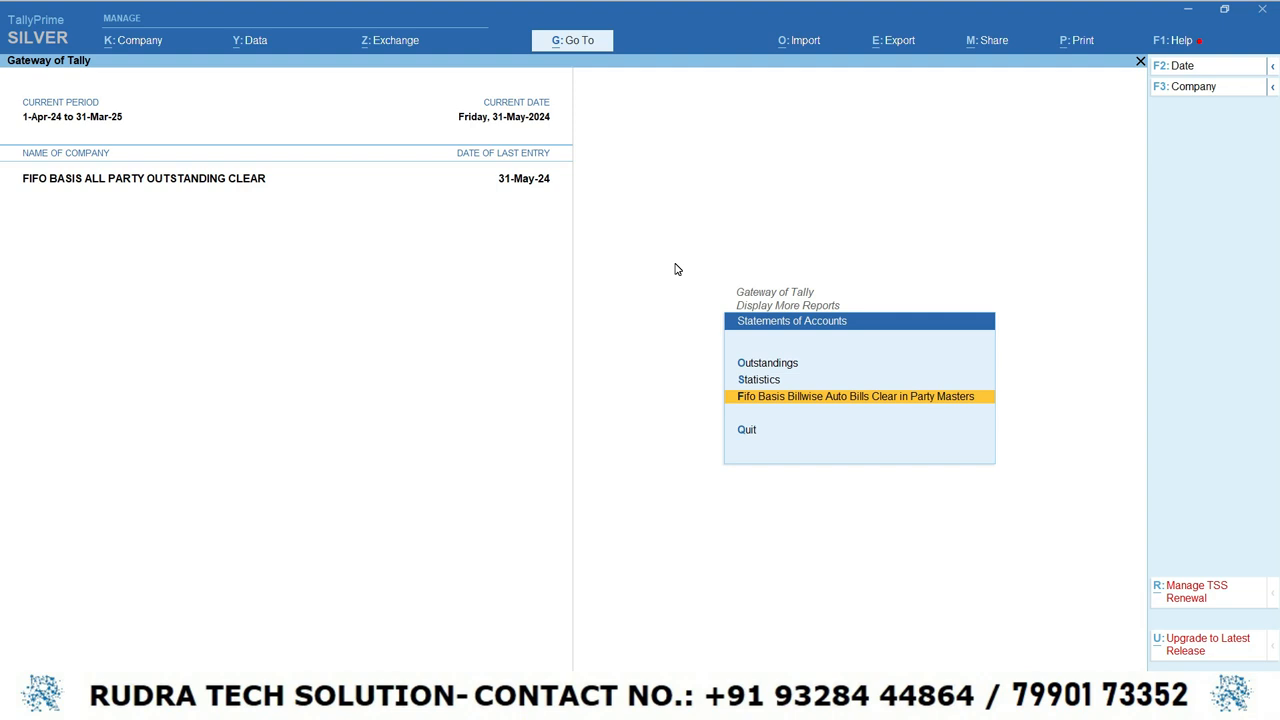
key("Return")
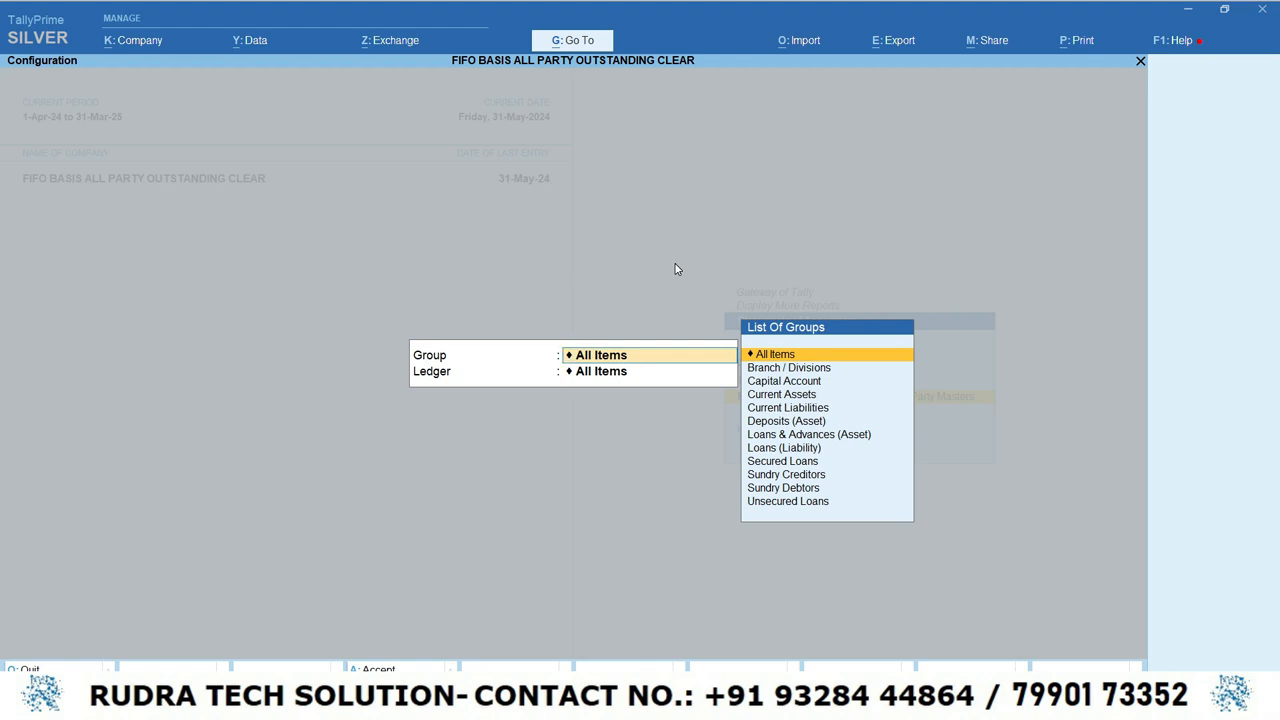
Generate the ledger details report for the Sundry Debtors group with All Items as the ledger.
type("D")
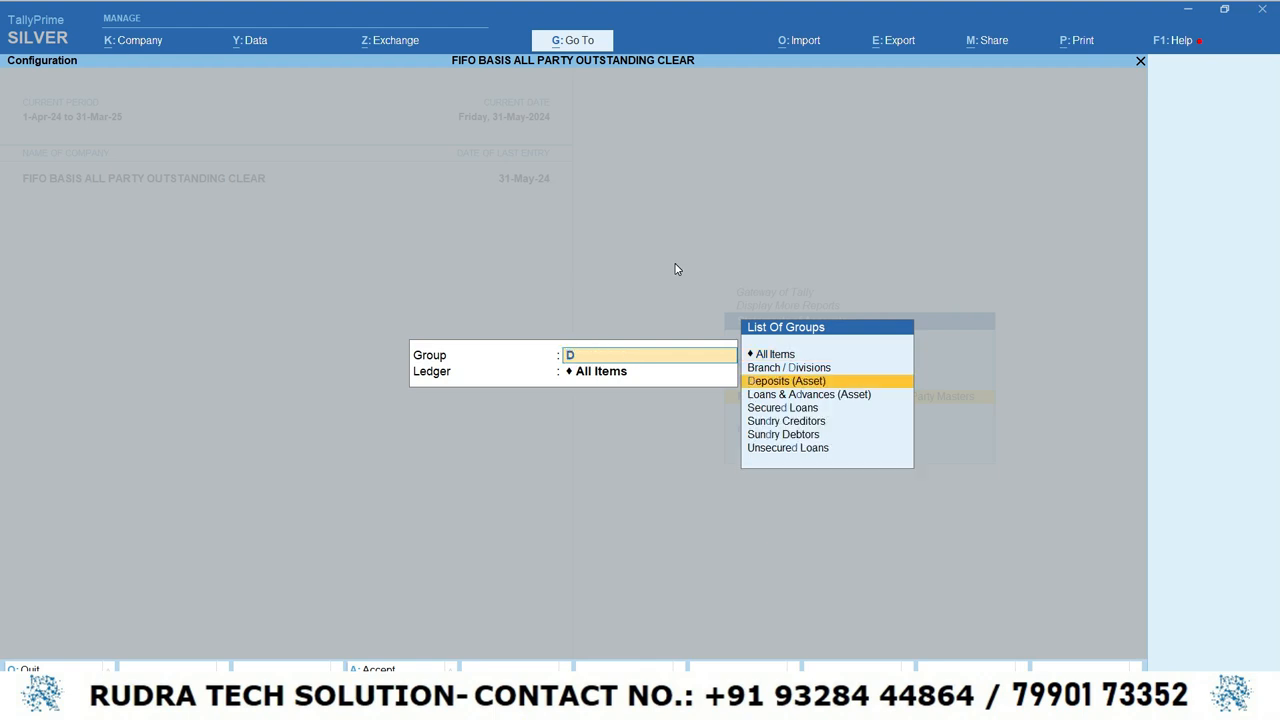
type("eb")
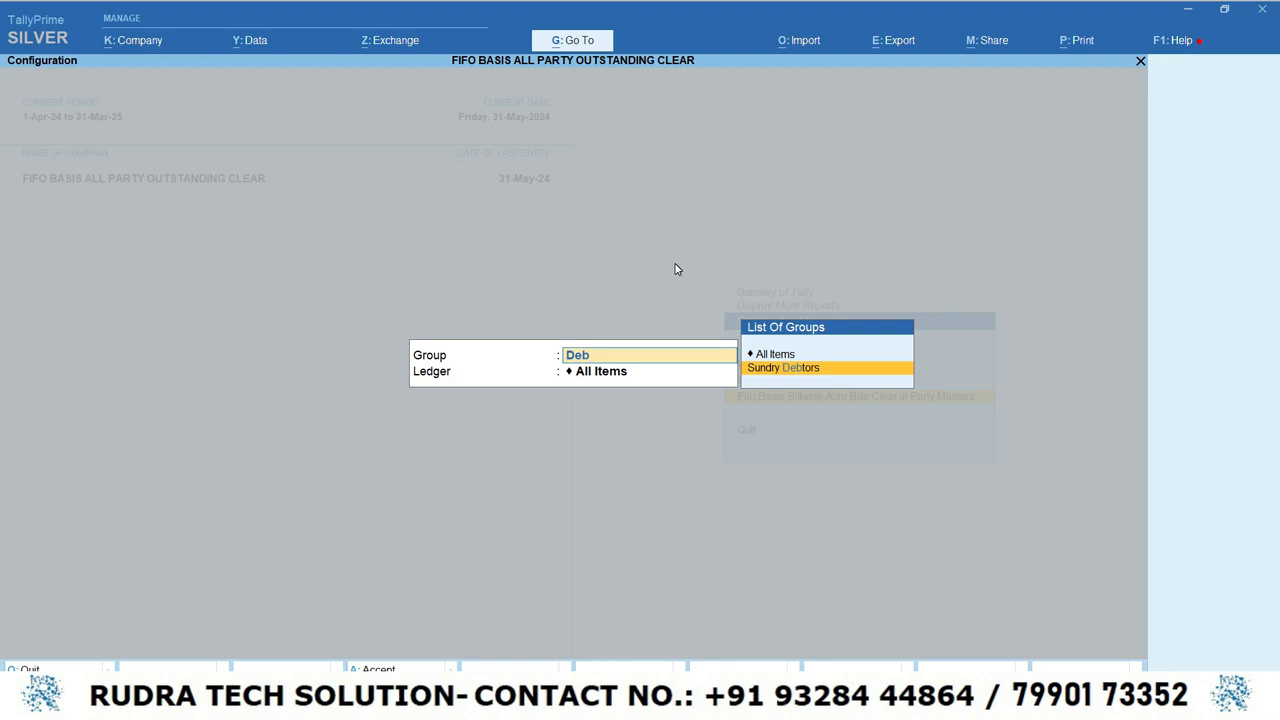
key("Return")
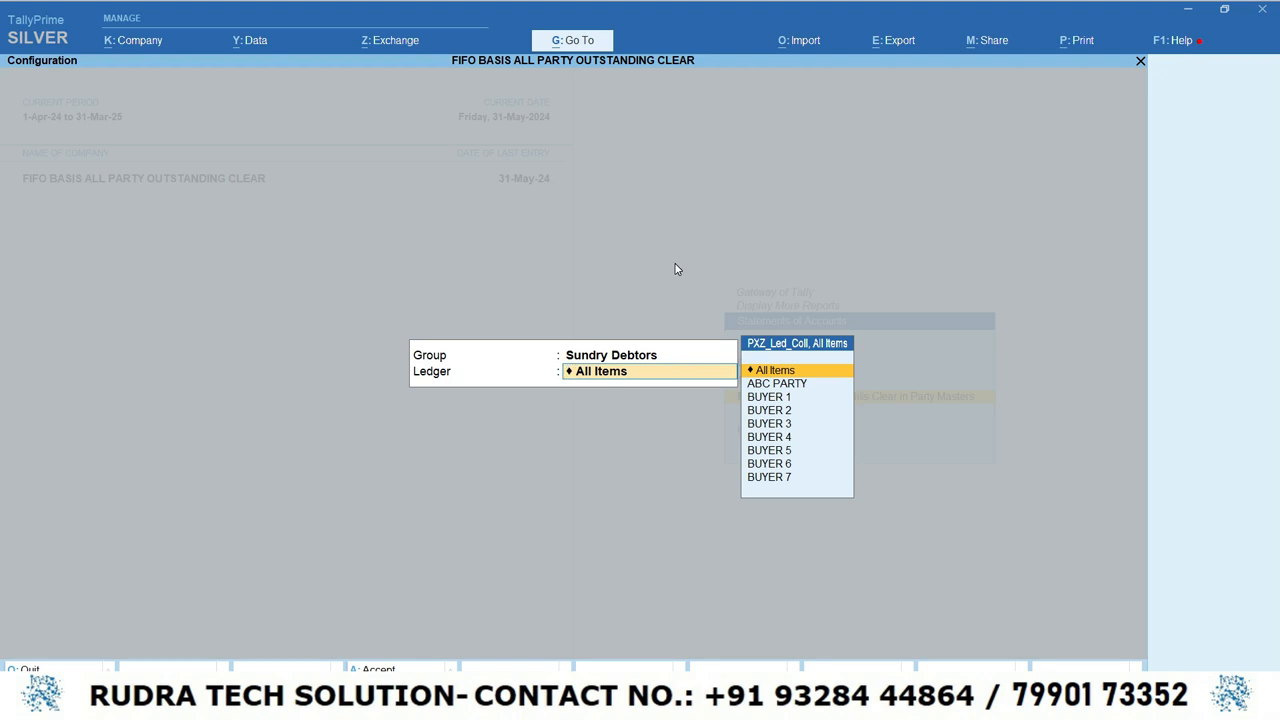
key("Return")
key("Return")
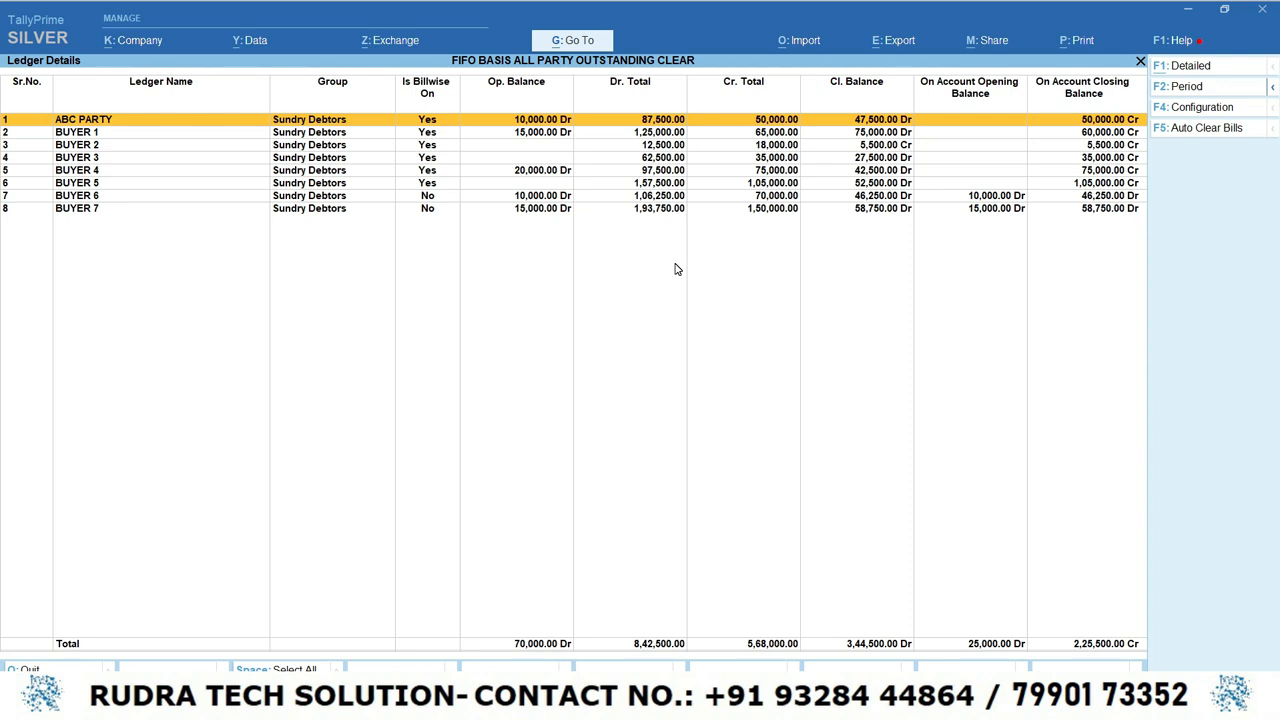
Look through the Sundry Debtors ledgers from ABC PARTY to BUYER 7, examining their bill-wise setting and balances.
key("Down")
key("Down")
key("Down")
key("Down")
key("Down")
key("Down")
key("Down")
key("Up")
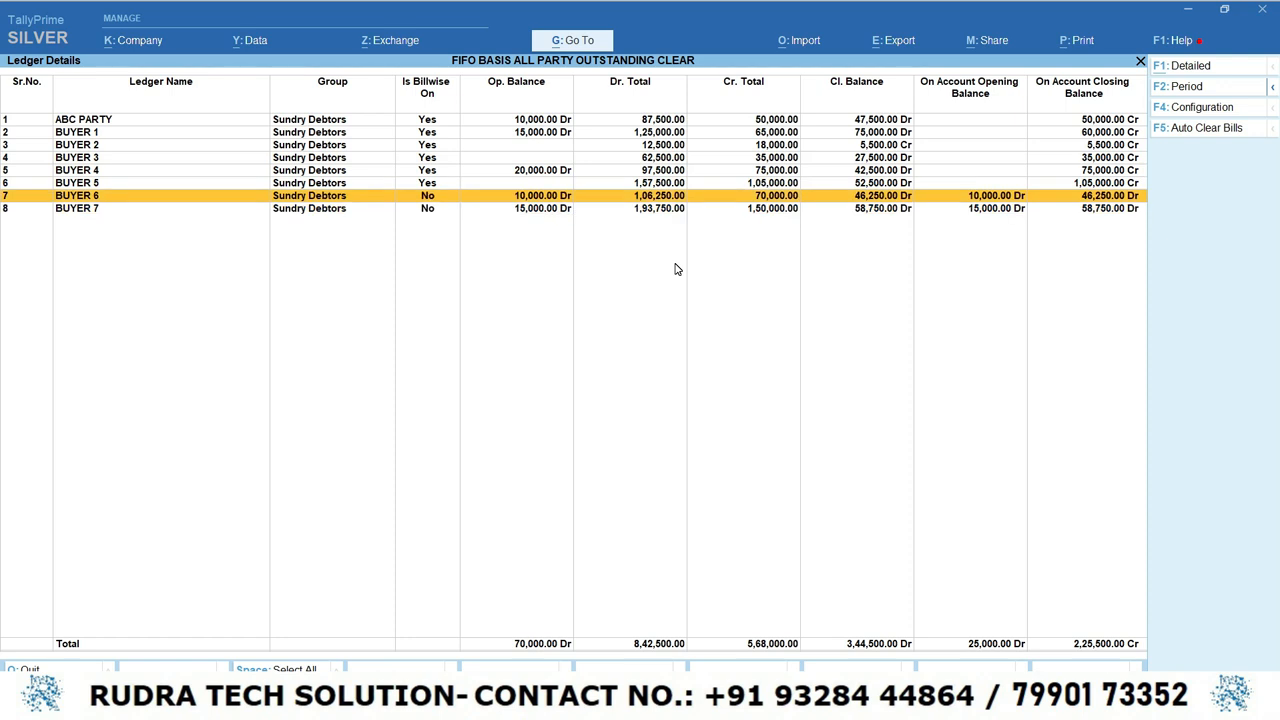
key("Up")
key("Up")
key("Up")
key("Up")
key("Up")
key("Up")
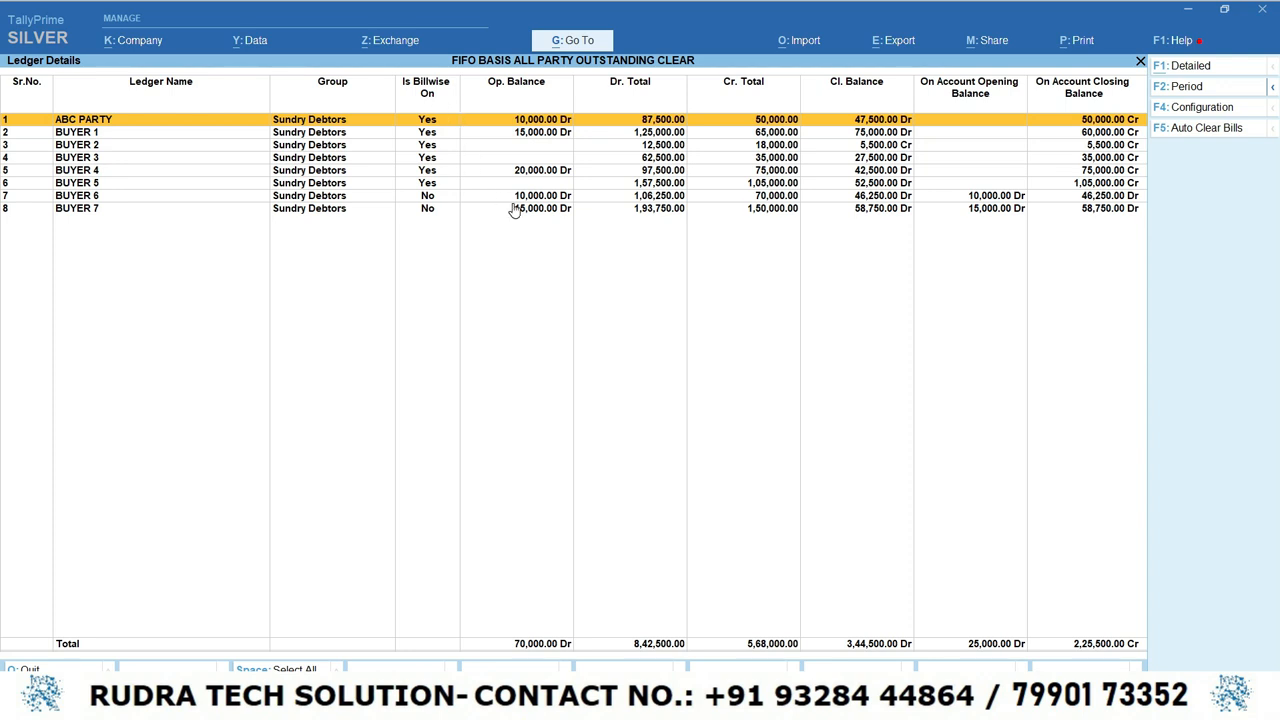
Compare the bill-wise ledgers ABC PARTY to BUYER 5 with BUYER 6 and BUYER 7, including their on-account opening balances.
key("shift+Down")
key("shift+Down")
key("shift+Down")
key("shift+Down")
key("shift+Down")
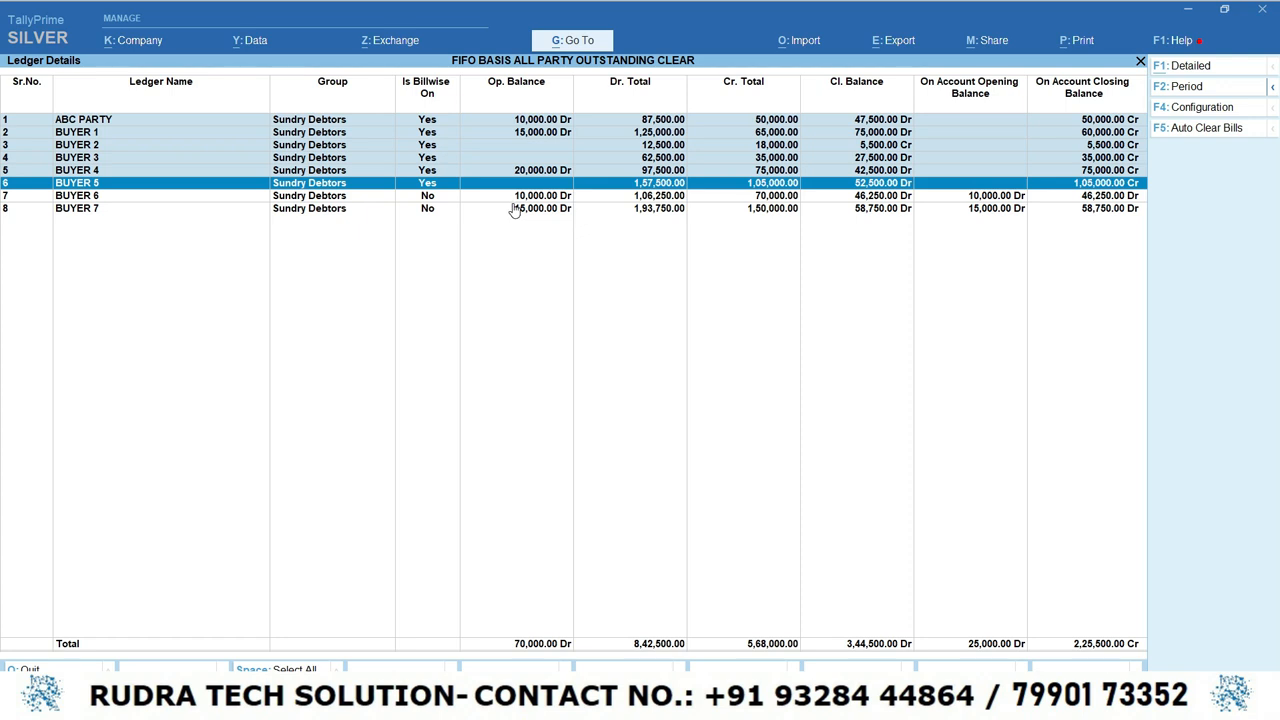
key("Escape")
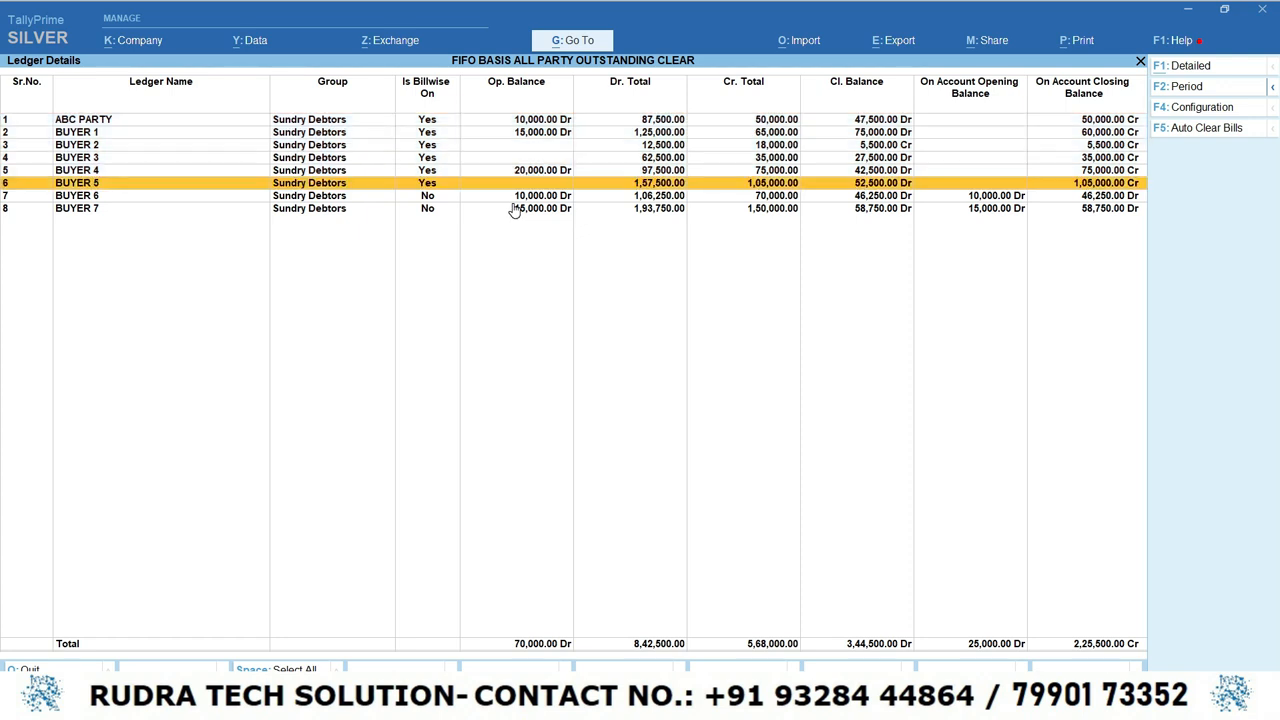
key("Down")
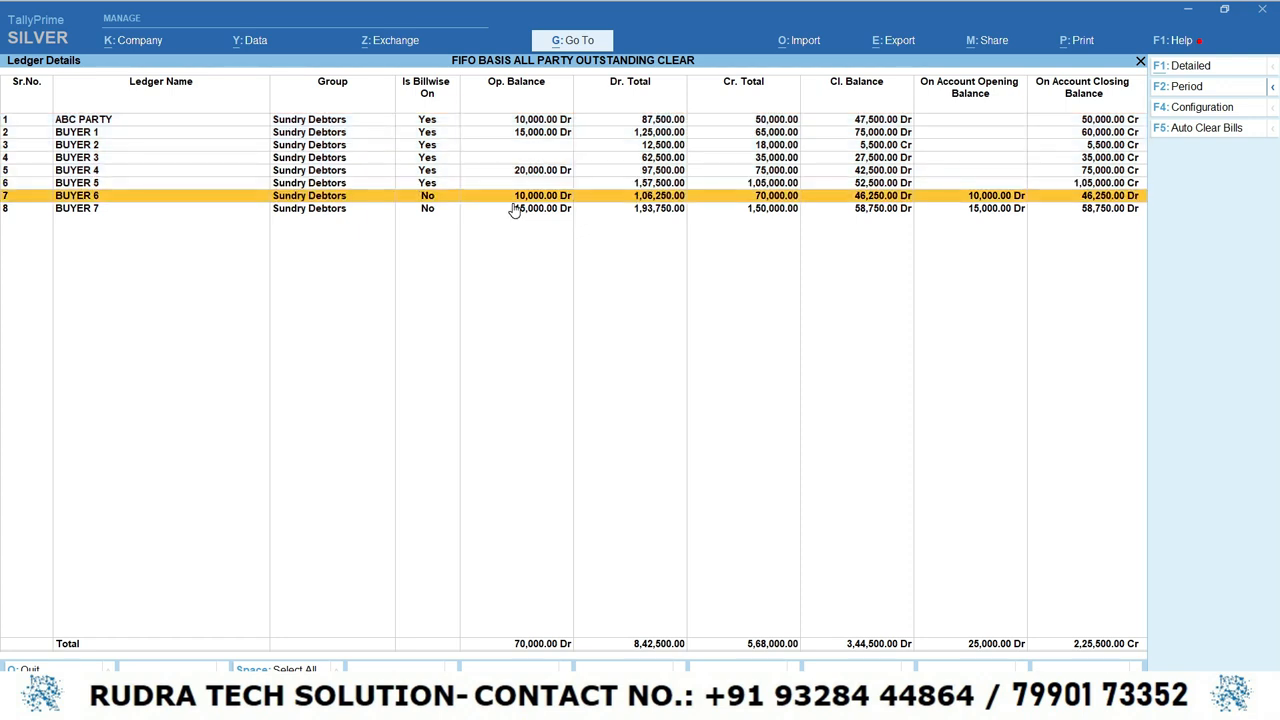
key("Down")
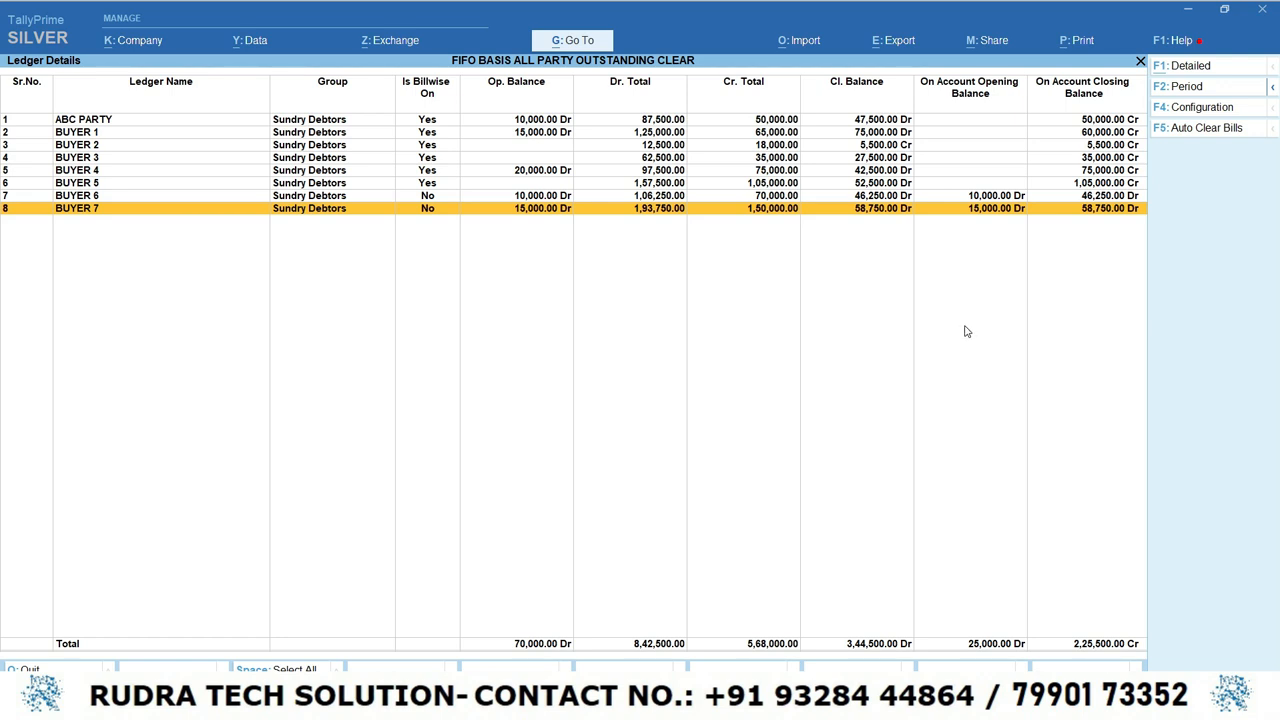
left_click(975, 197)
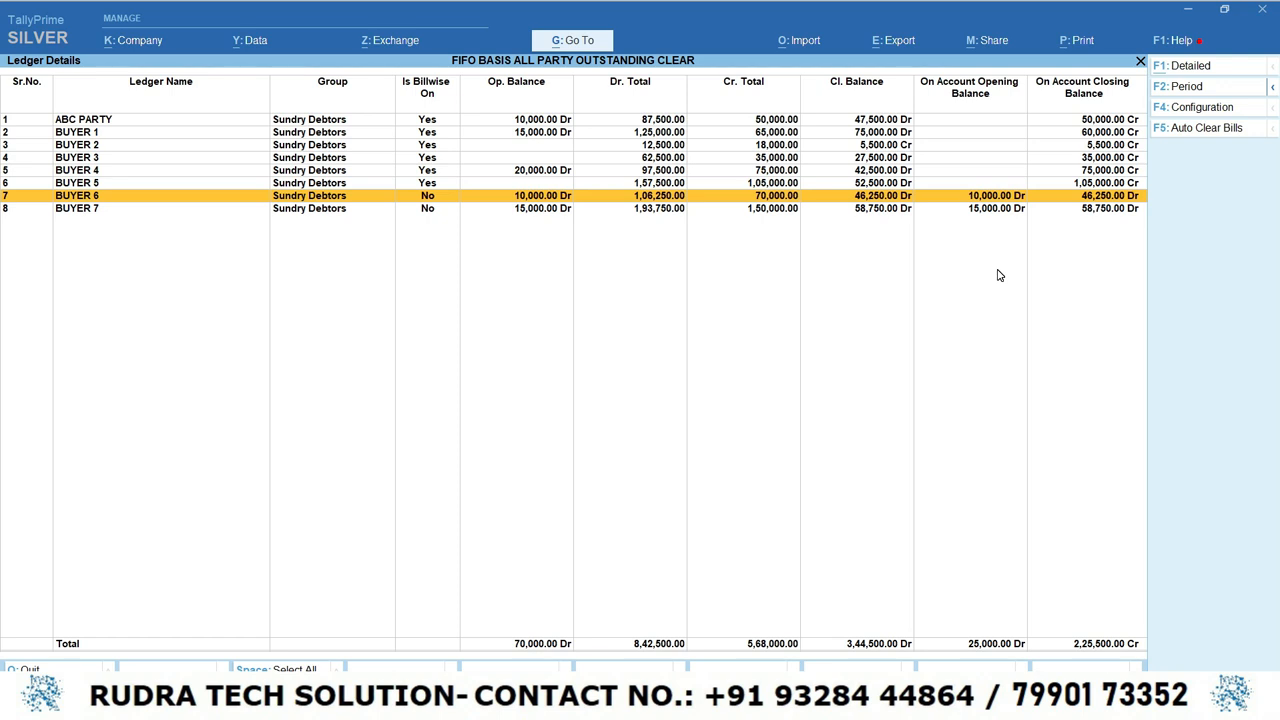
Open the ledger outstandings of BUYER 4 to examine its pending bills and on-account amount.
key("Up")
key("Up")
key("Up")
key("Up")
key("Up")
key("Up")
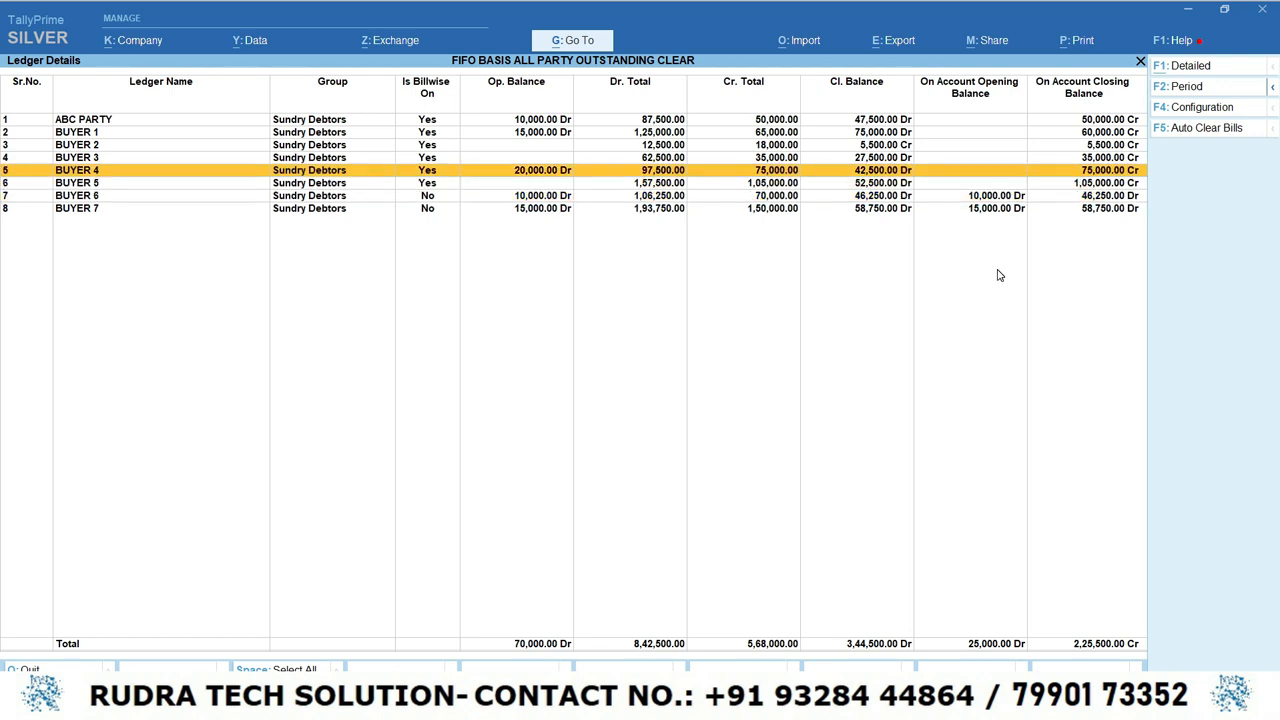
key("Down")
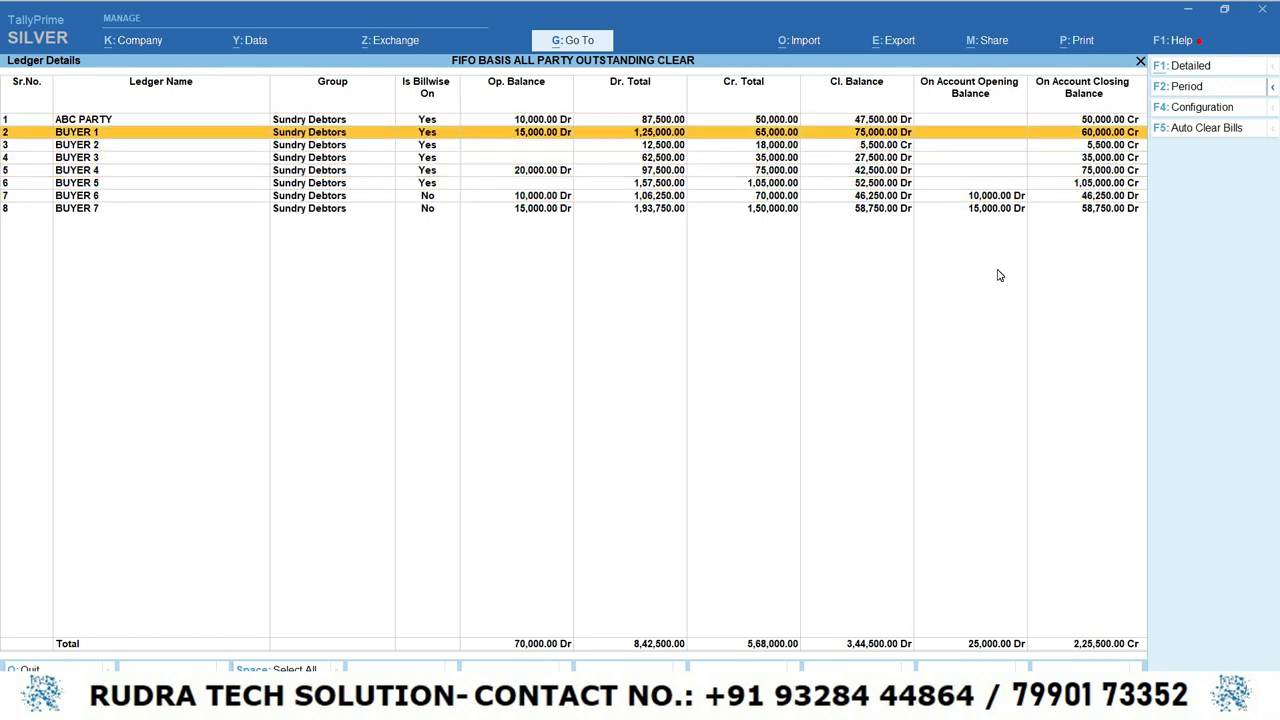
key("Down")
key("Down")
key("Down")
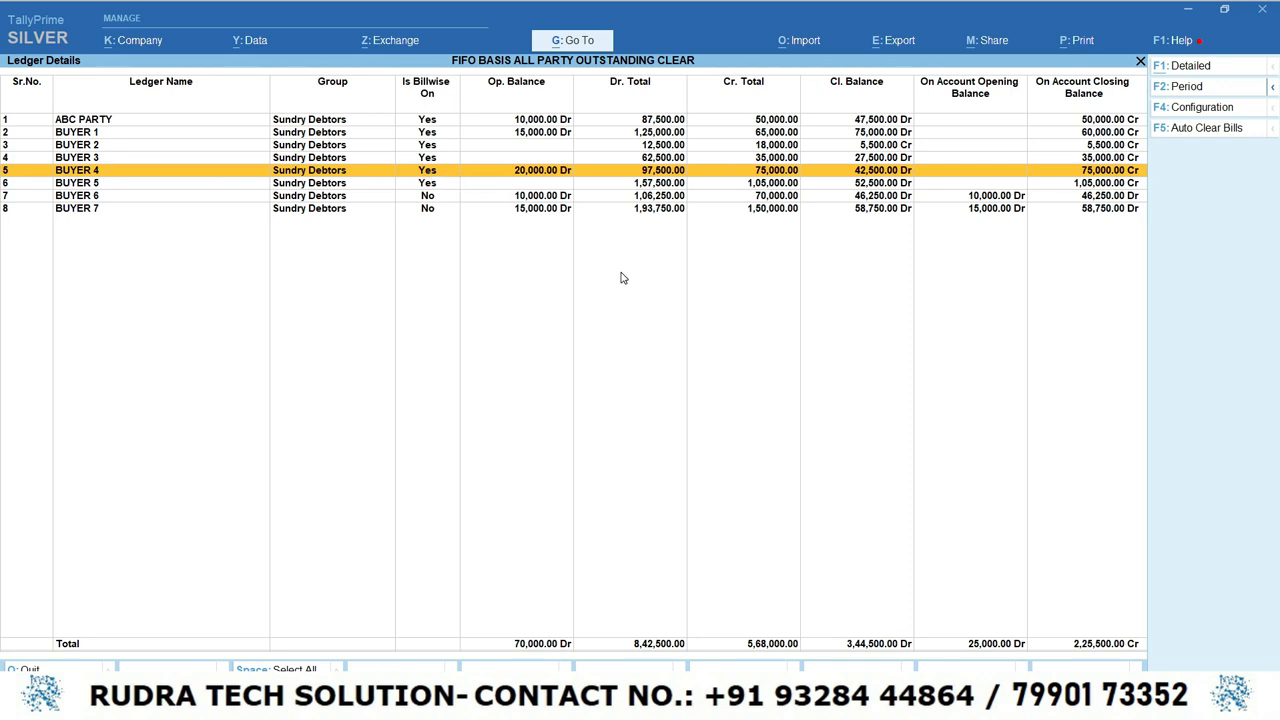
key("Return")
key("Down")
key("Up")
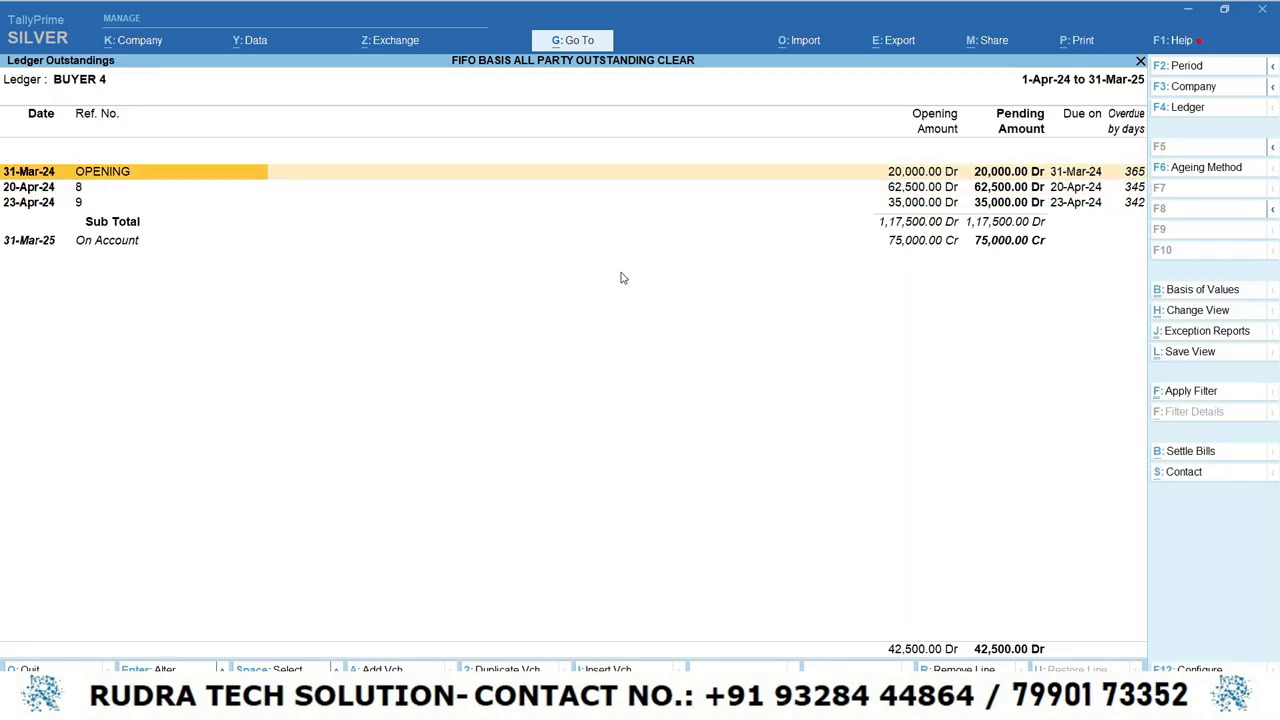
Expand BUYER 4's OPENING bill, view the opening balance's bill-wise breakup in the ledger master, and leave without saving.
key("shift+Return")
key("Return")
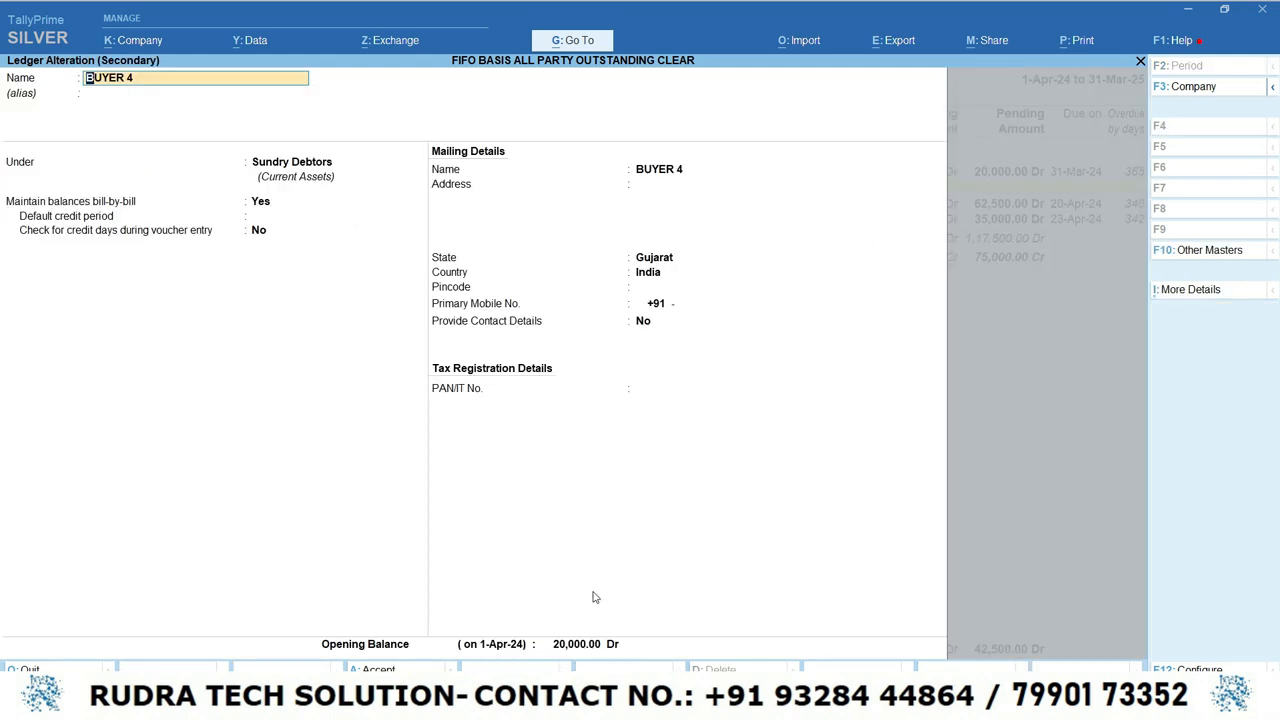
left_click(567, 644)
key("Return")
key("Return")
key("Return")
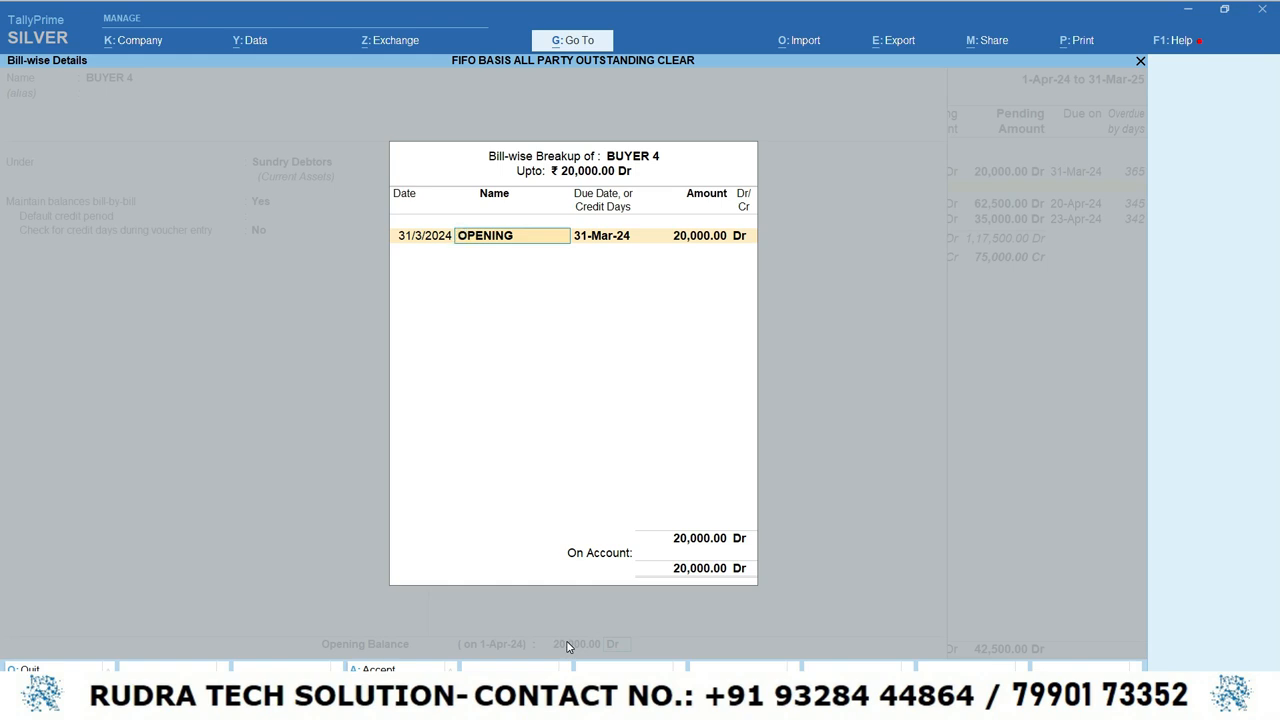
key("Escape")
key("Escape")
key("BackSpace")
key("Escape")
key("y")
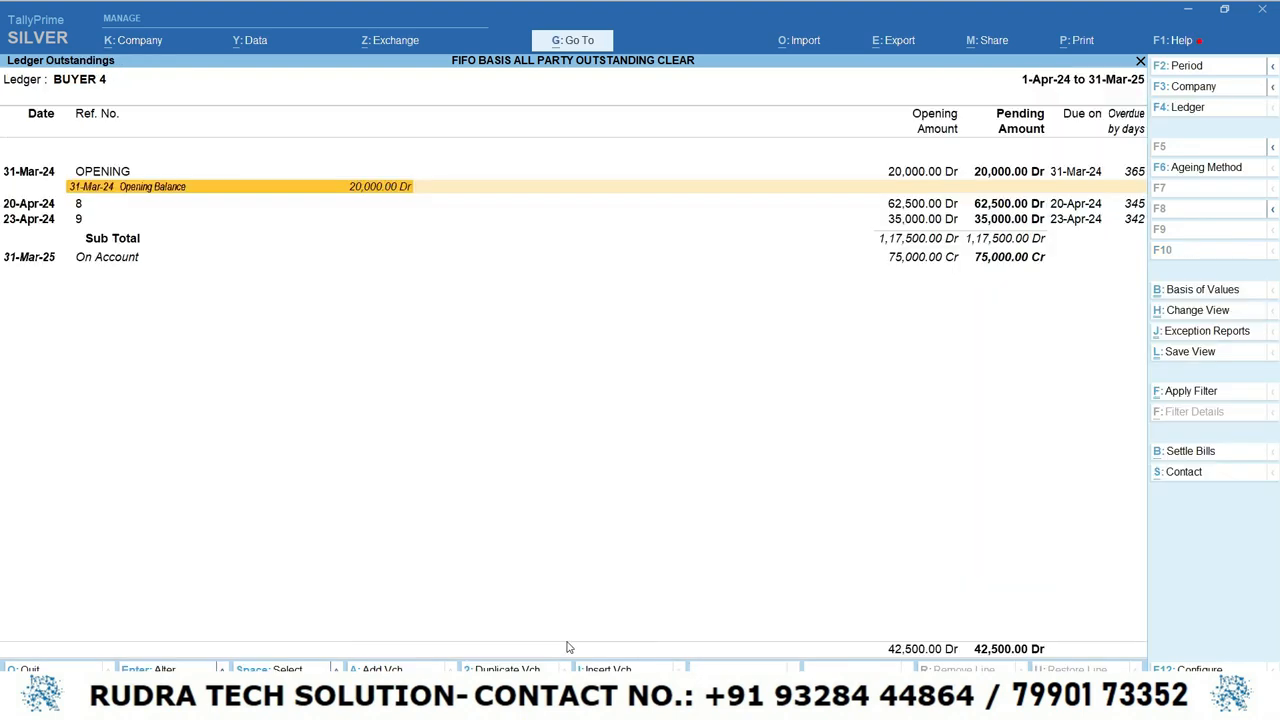
Return to the ledger details report and examine the on-account balances from BUYER 6 back up to ABC PARTY.
key("Escape")
key("Down")
key("Down")
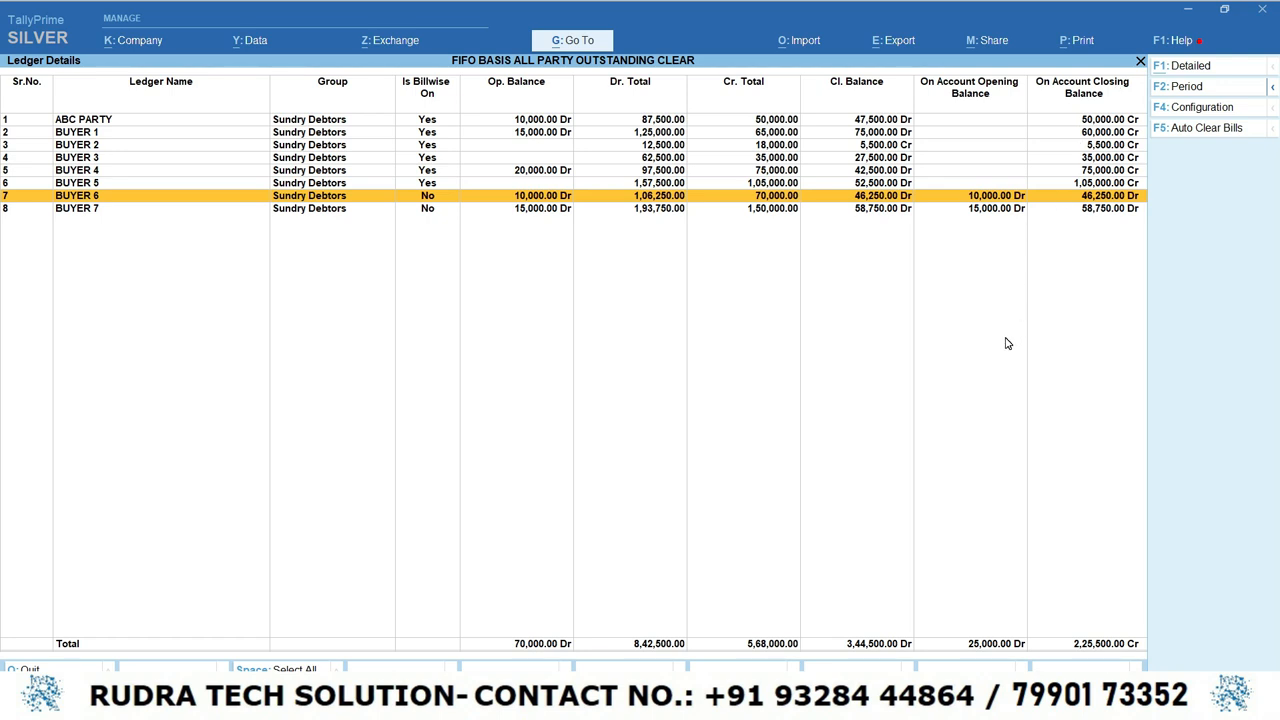
key("Up")
key("Up")
key("Up")
key("Up")
key("Up")
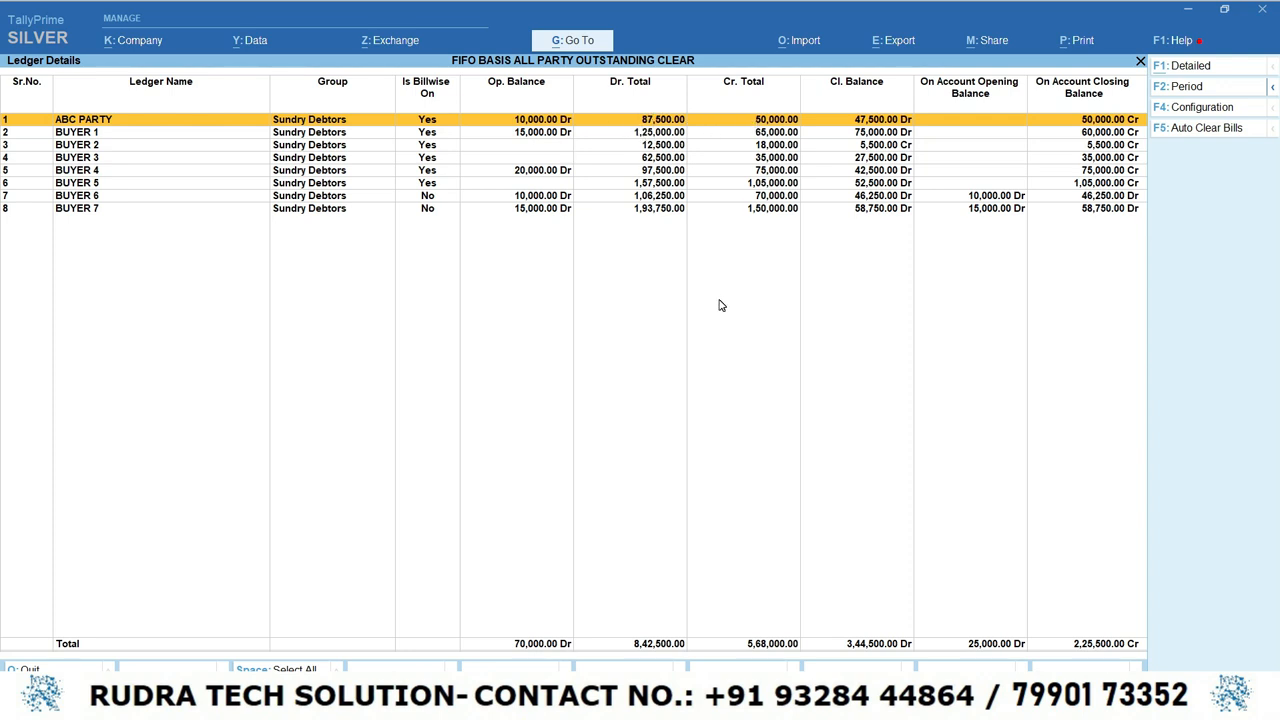
Show the report in detailed view, examine ABC PARTY's opening balance, sales and receipt entries, and return to condensed view.
key("alt+F1")
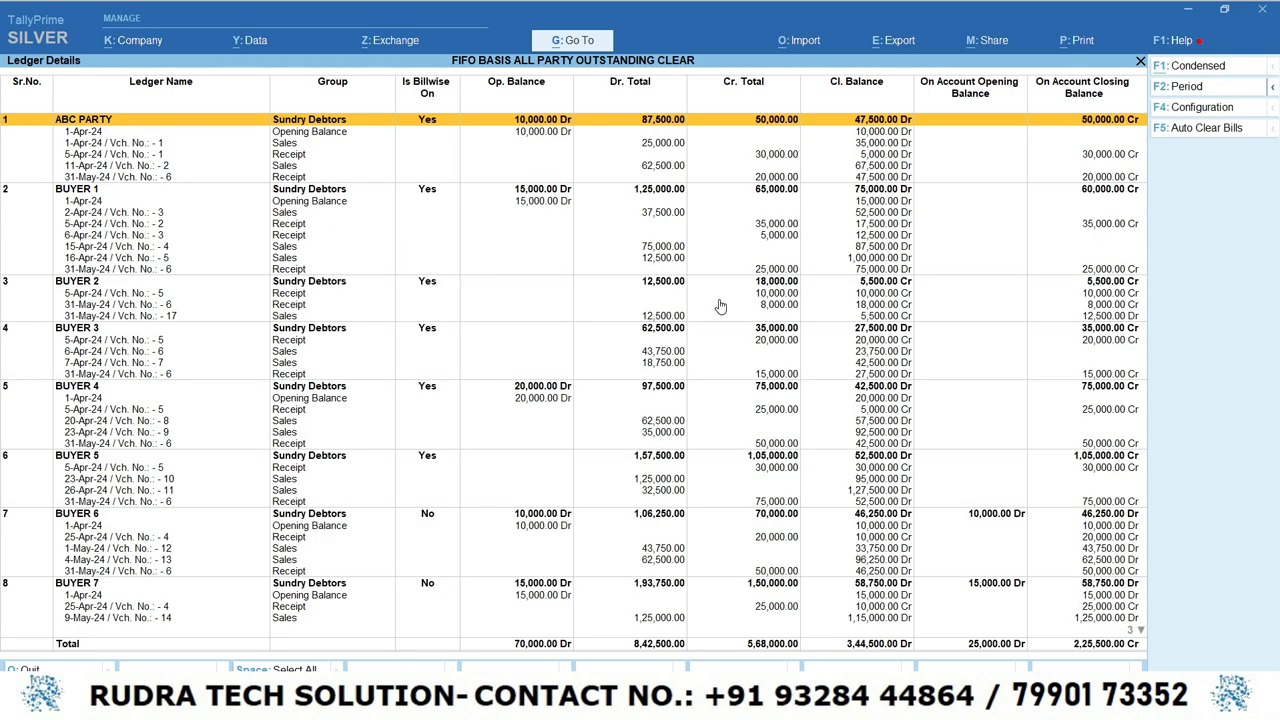
key("Down")
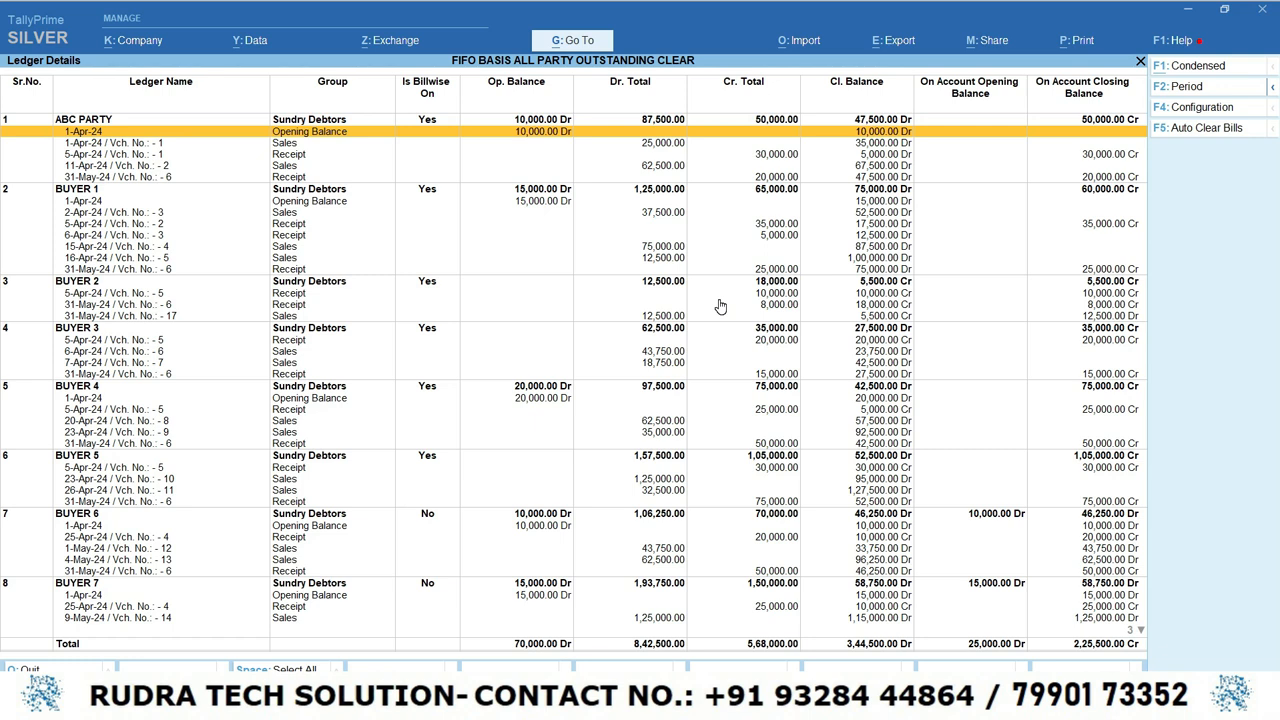
key("Down")
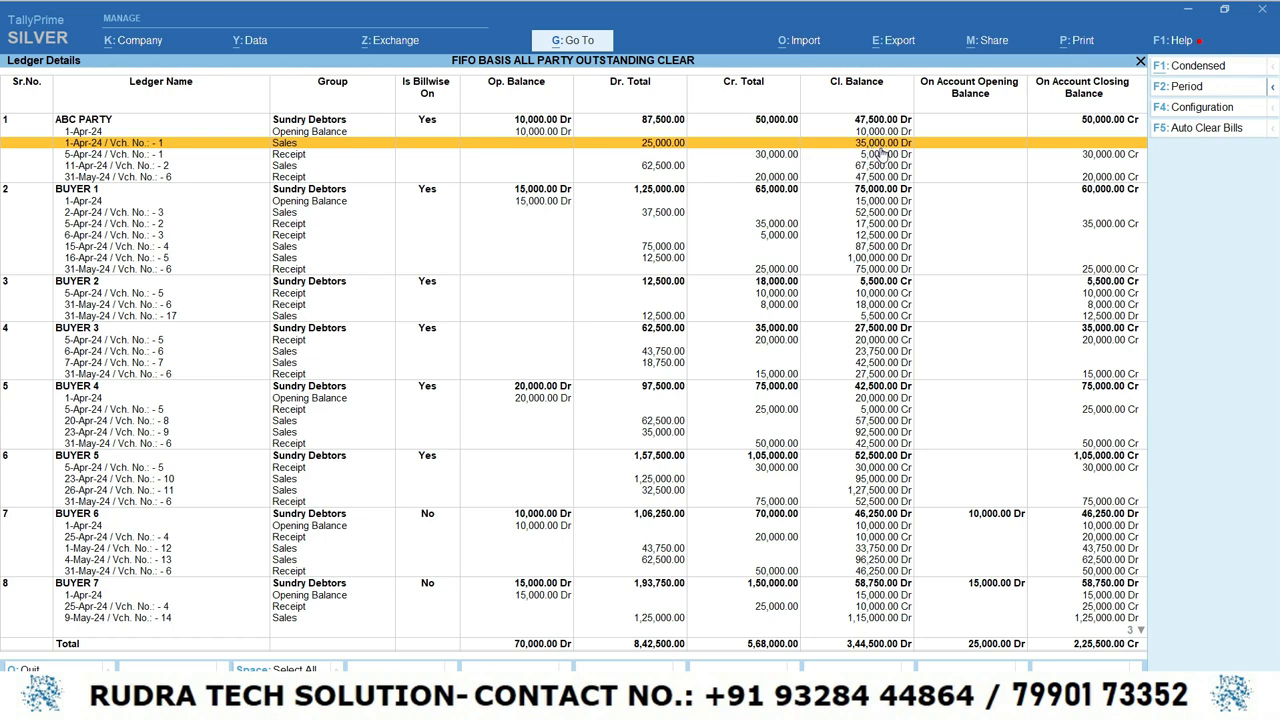
key("Down")
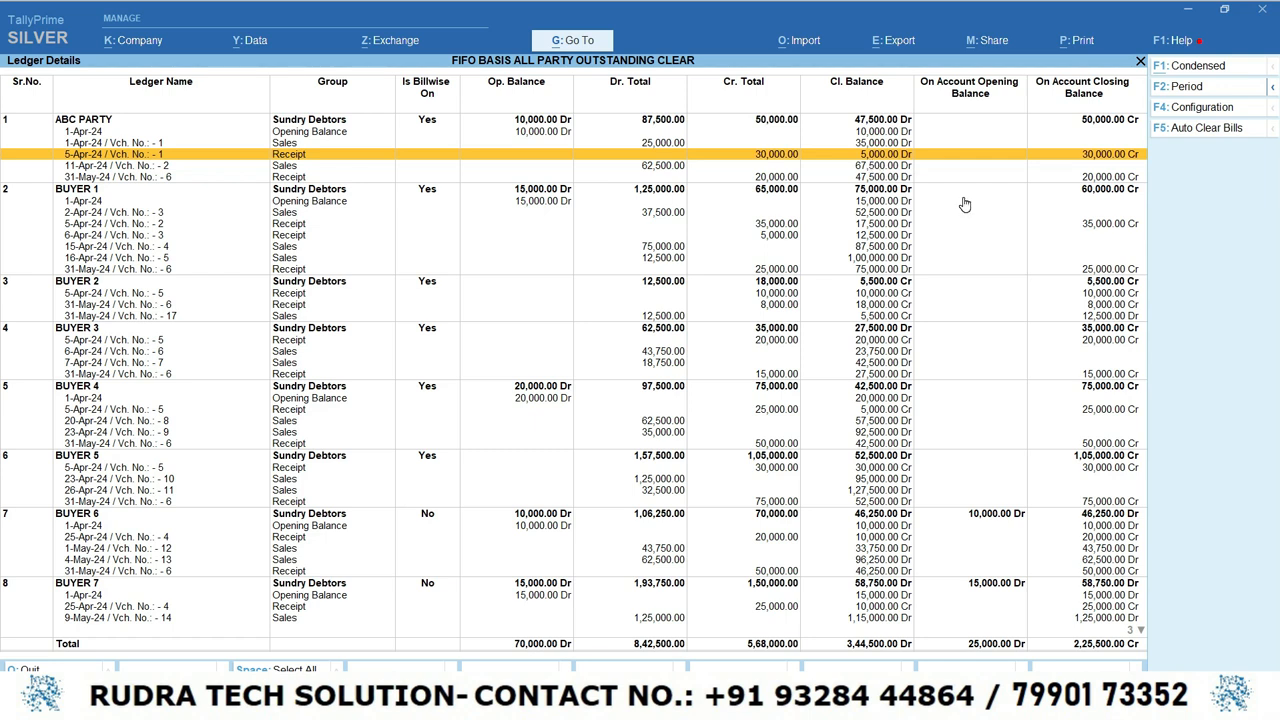
key("Down")
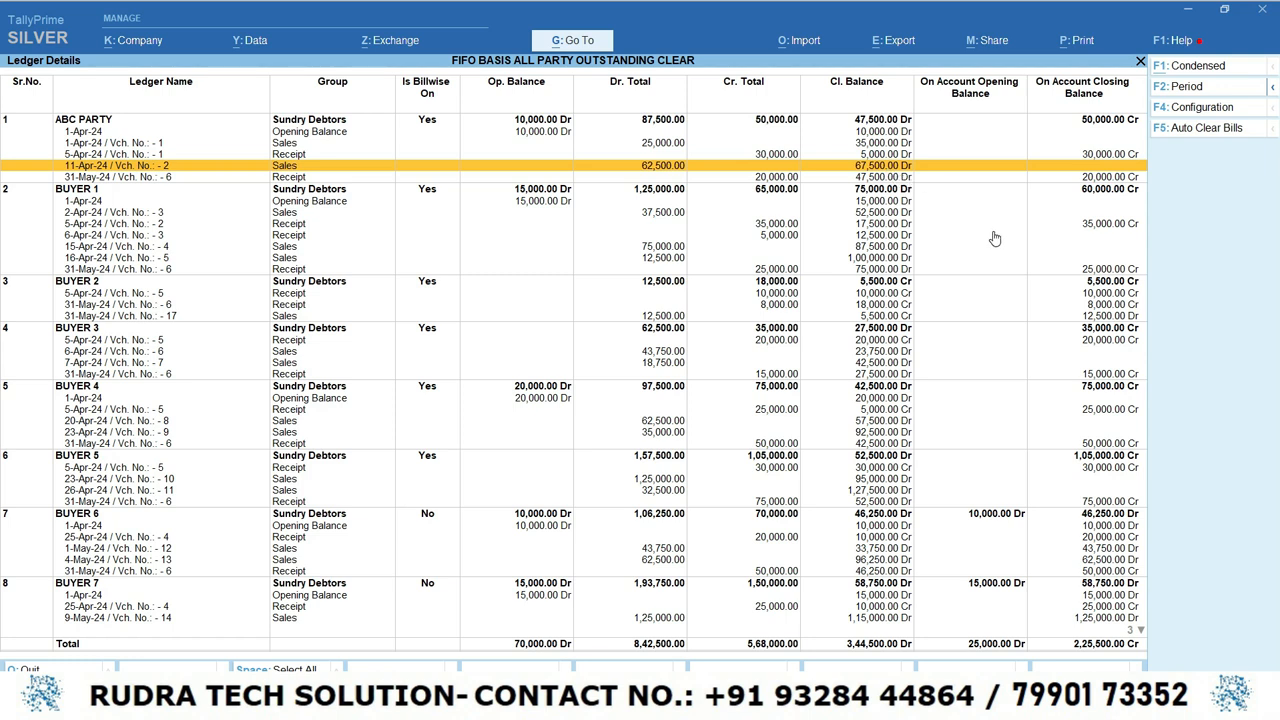
key("Down")
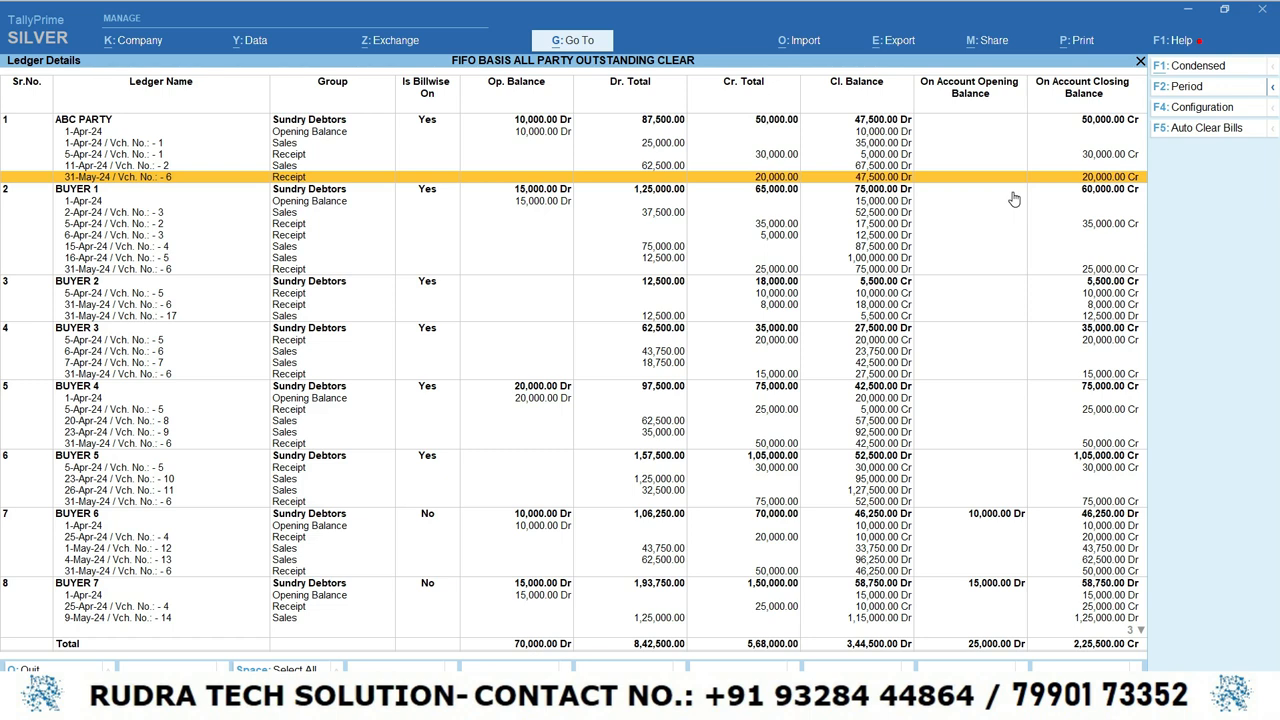
key("alt+F1")
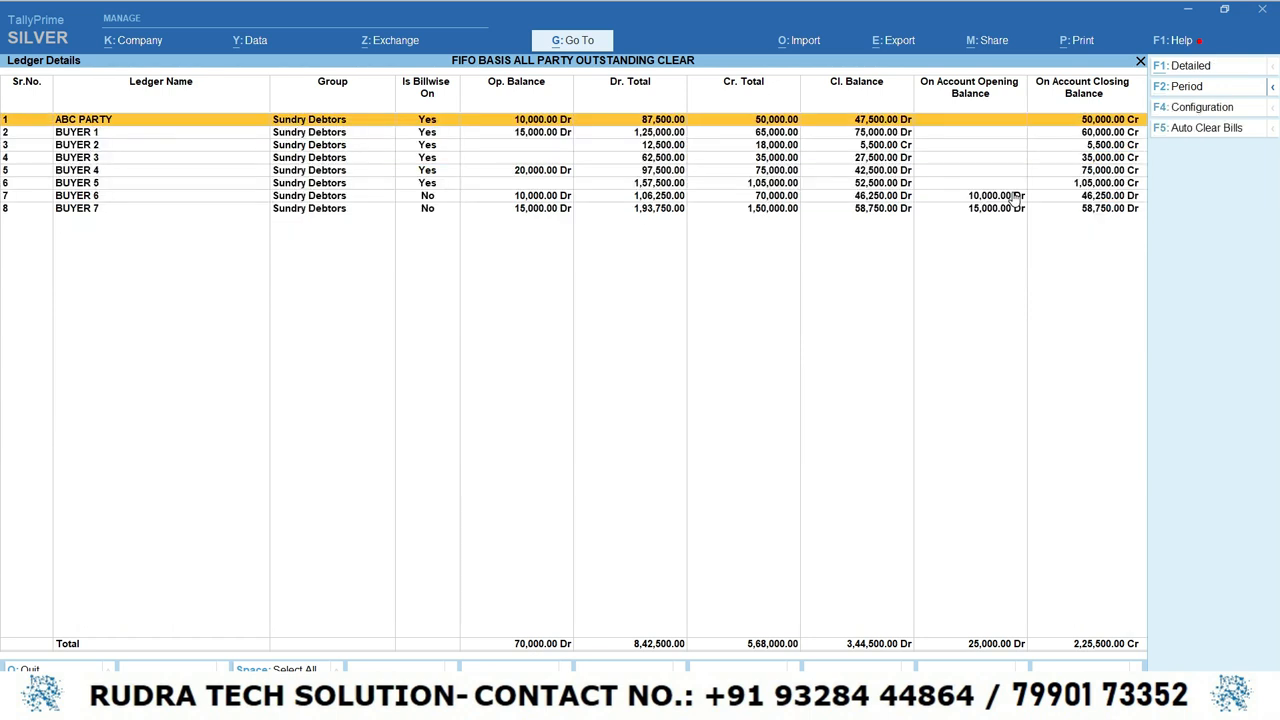
Expand and collapse ABC PARTY's entries in the ledger details report, and open its ledger outstandings.
key("shift+Return")
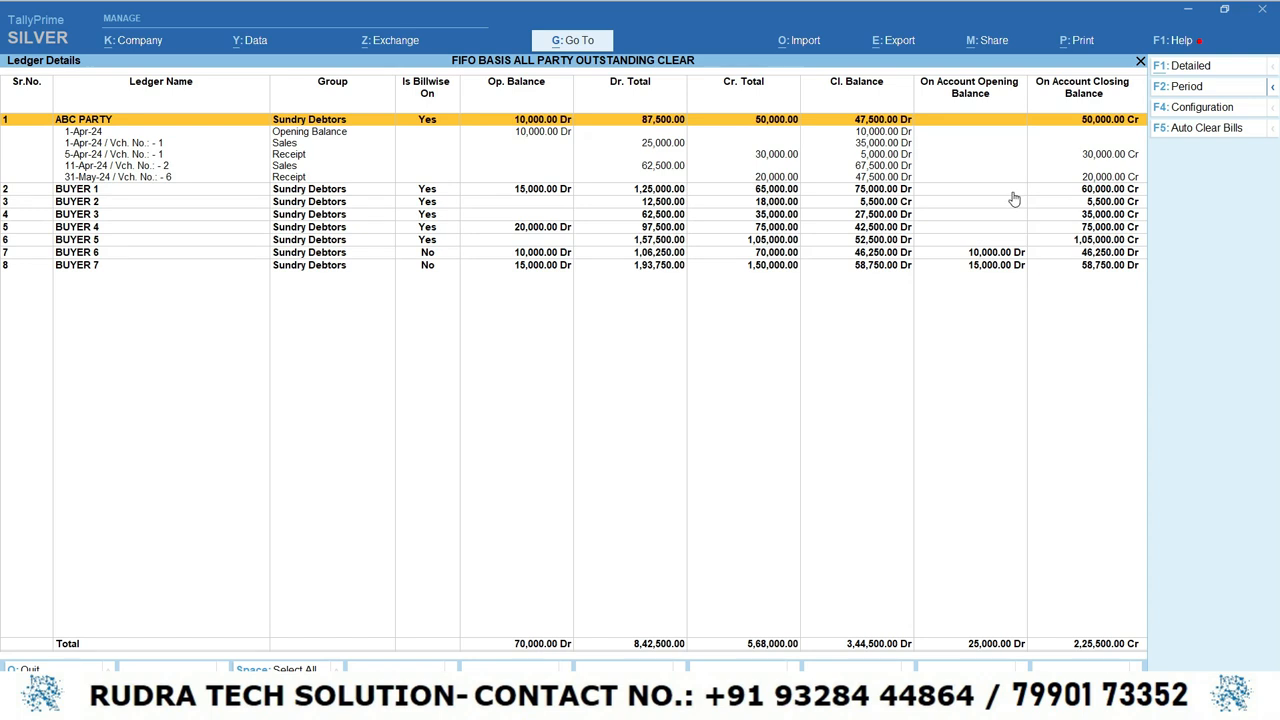
key("shift+Return")
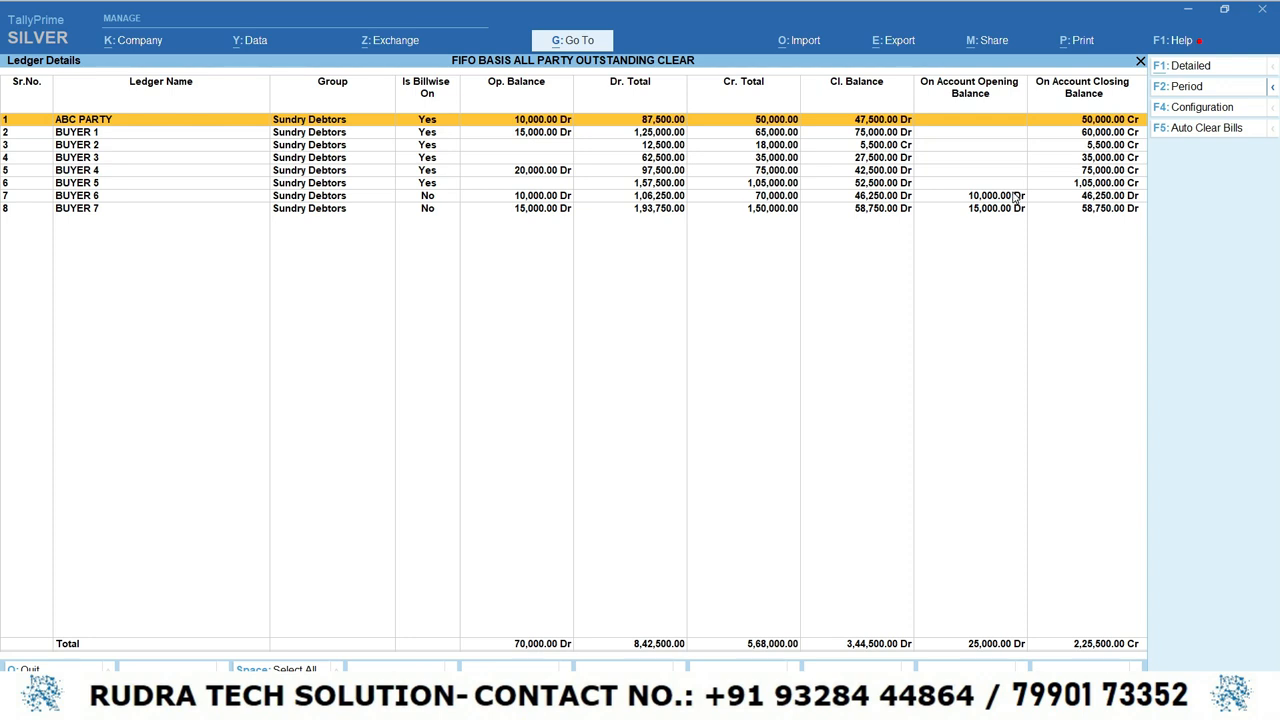
key("Return")
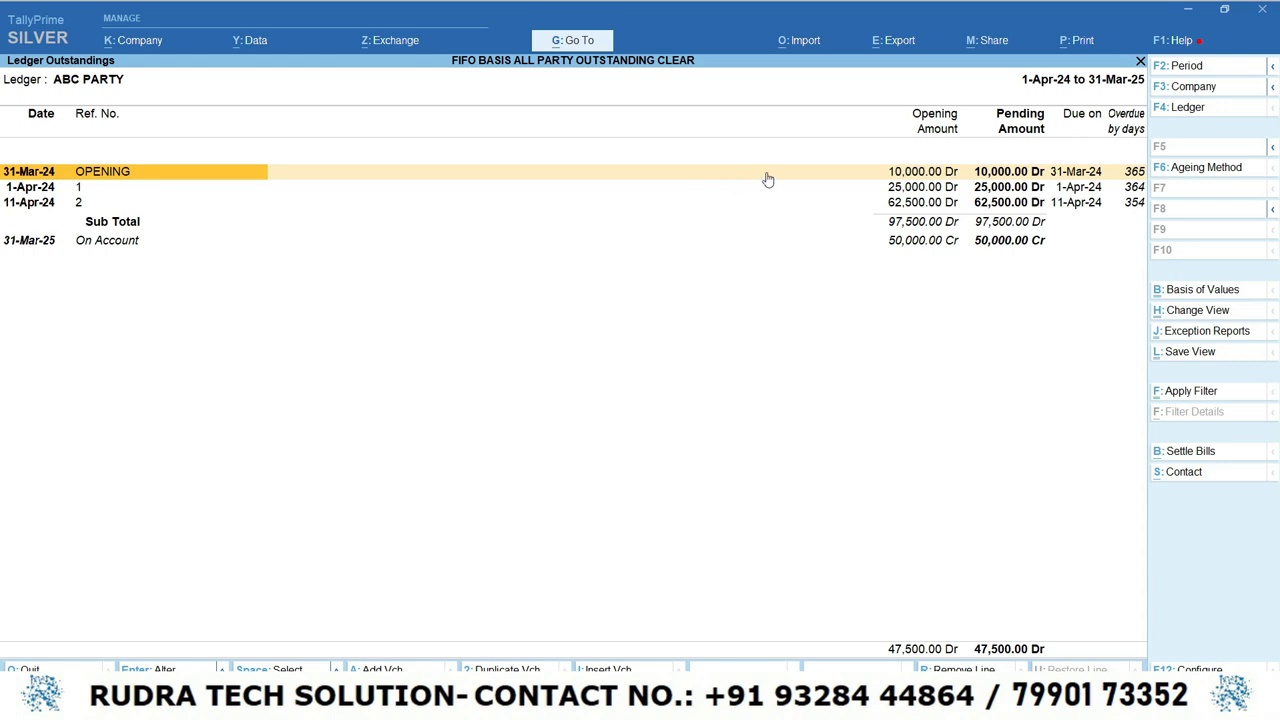
Expand ABC PARTY's bills 1 and 2 and its On Account line to show the underlying sales and receipt vouchers.
key("Down")
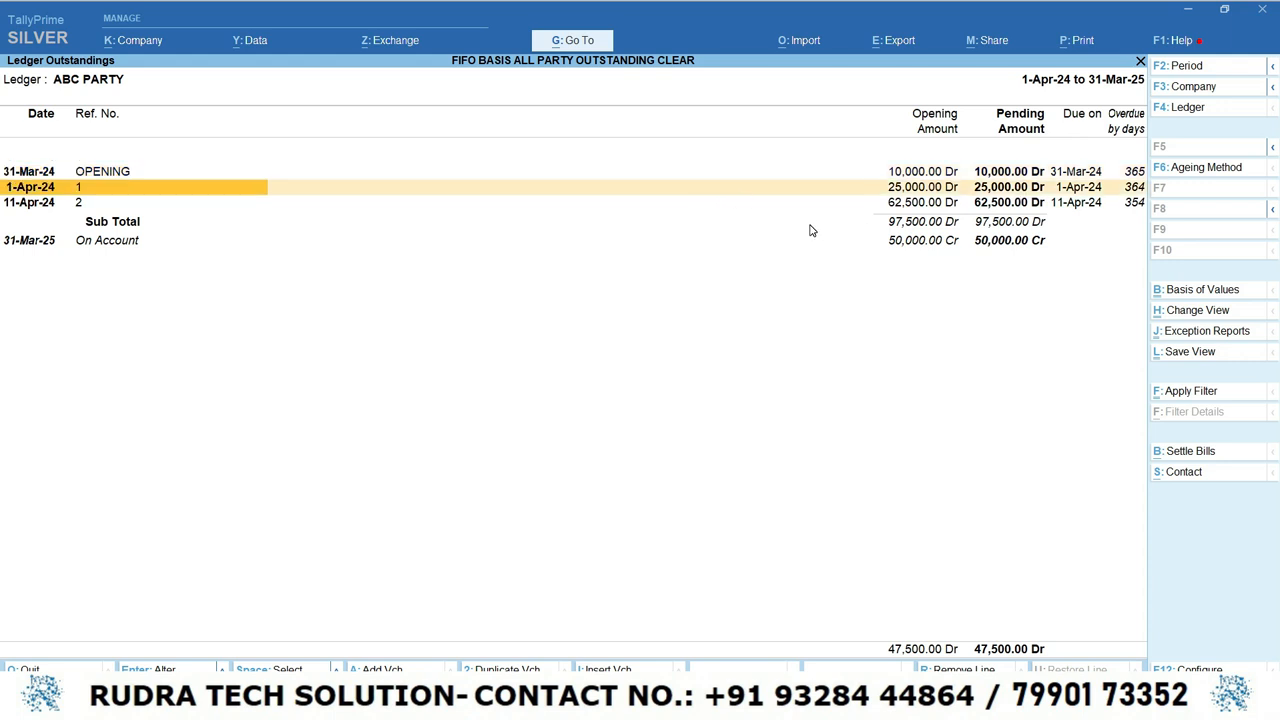
key("shift+Return")
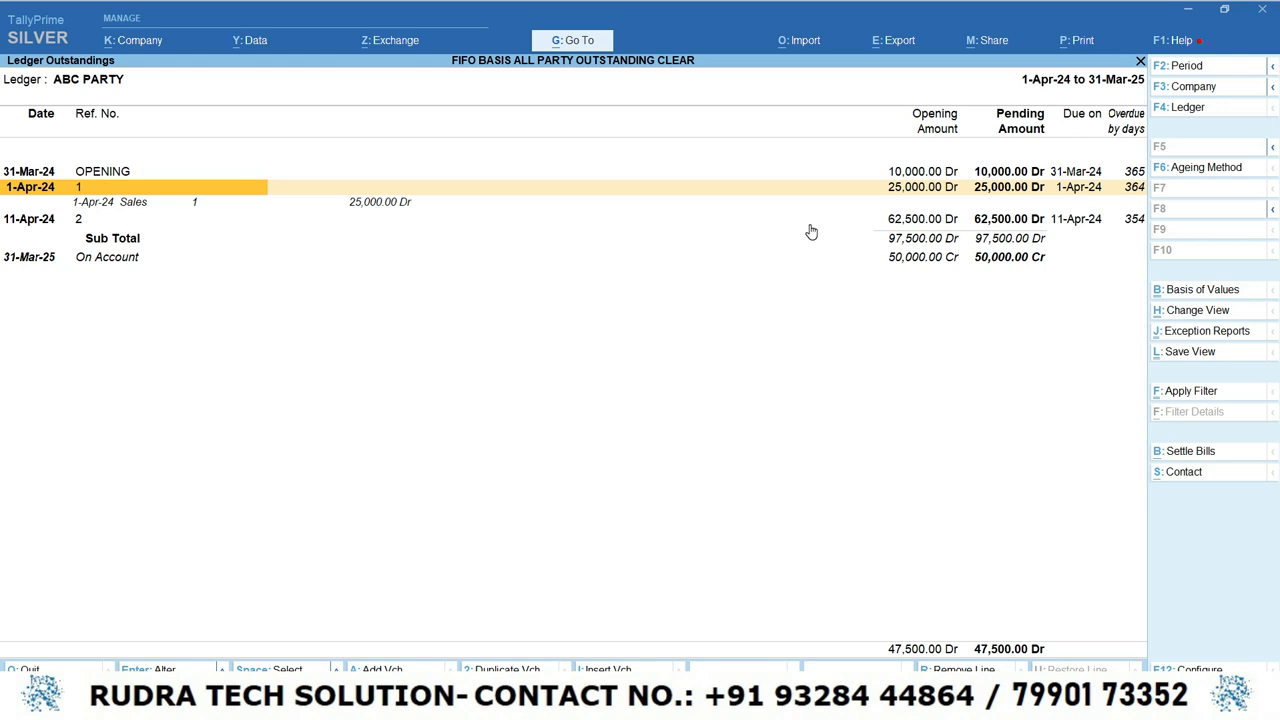
key("Down")
key("Down")
key("Up")
key("shift+Return")
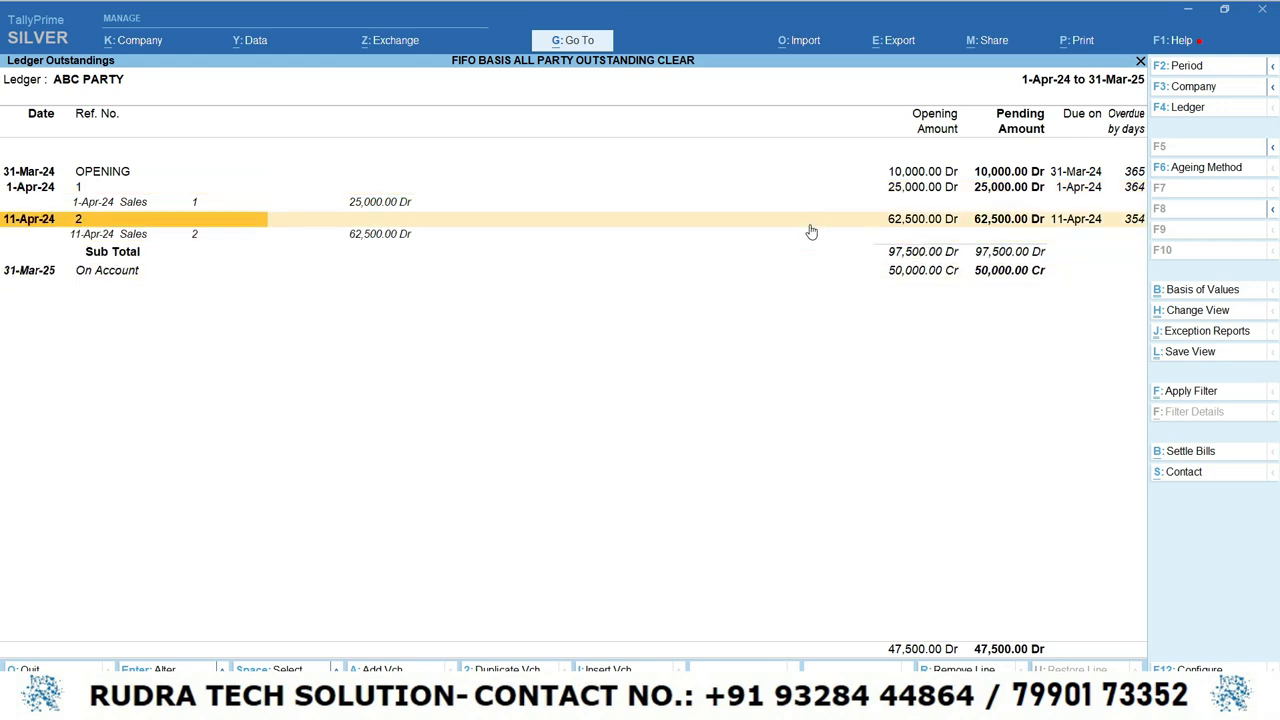
key("Down")
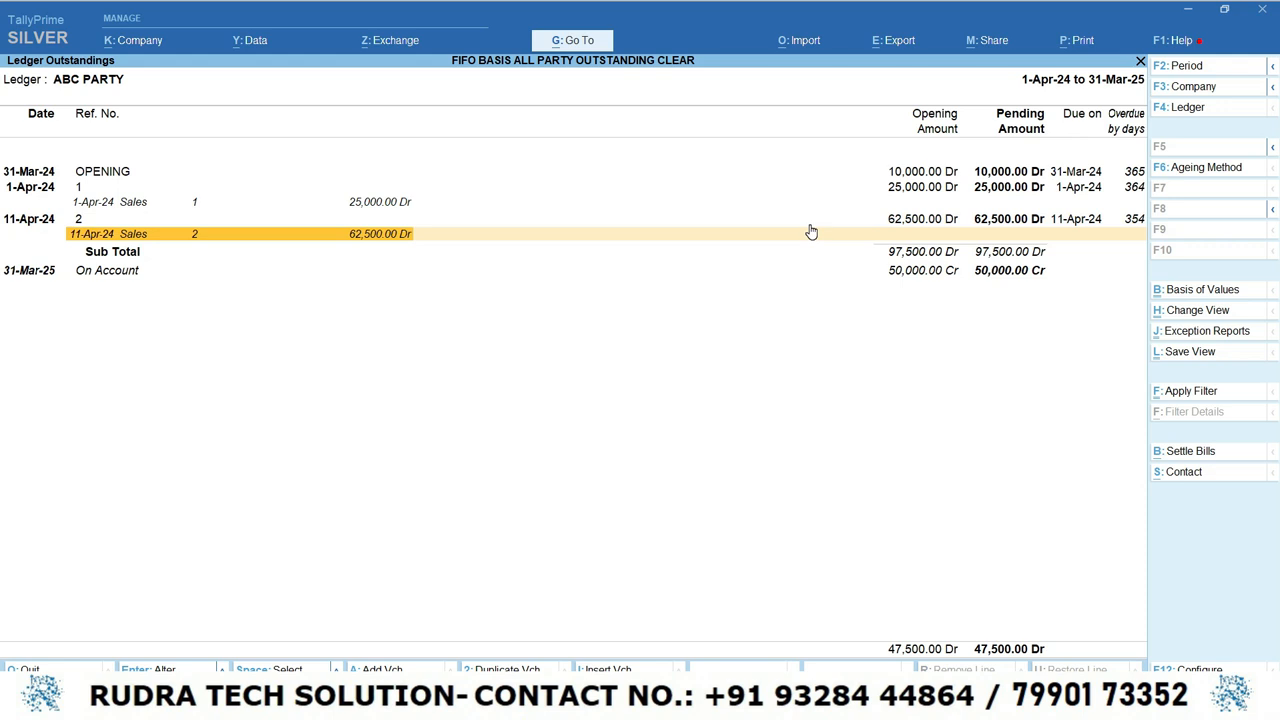
key("Down")
key("shift+Return")
key("Down")
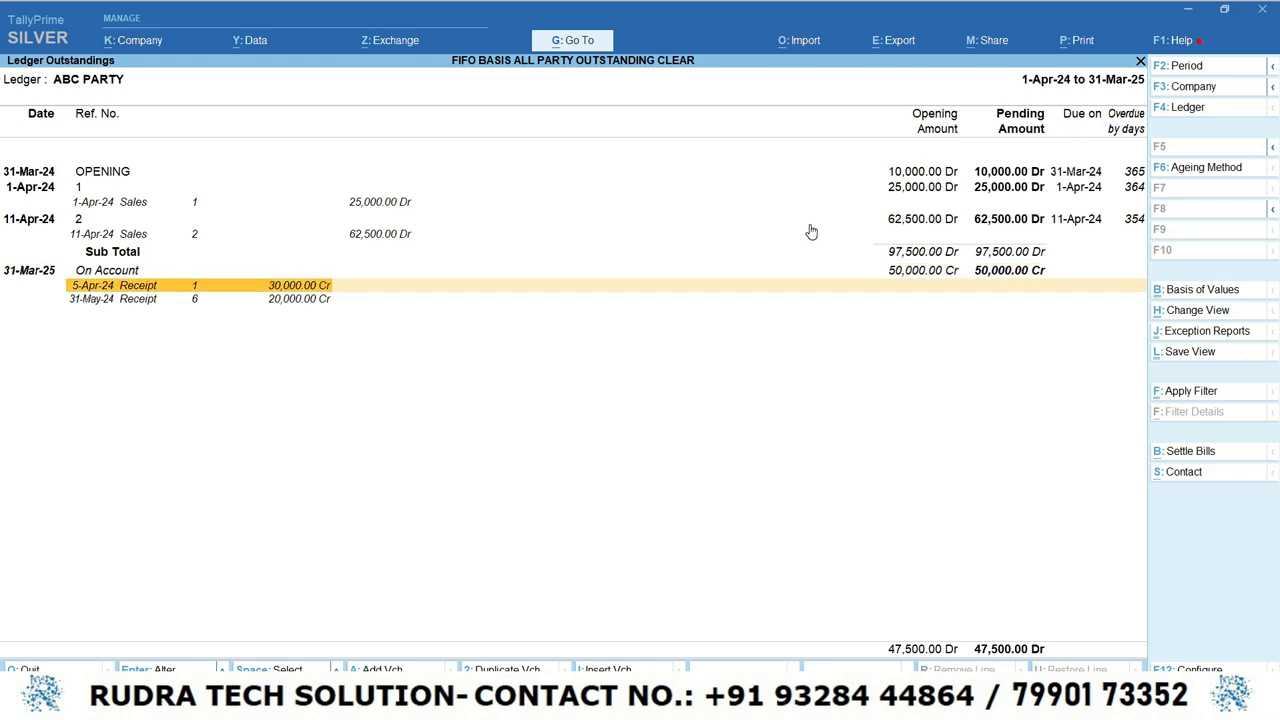
Examine ABC PARTY's OPENING bill, sales bills and on-account receipts line by line, and return to the ledger details report.
key("Up")
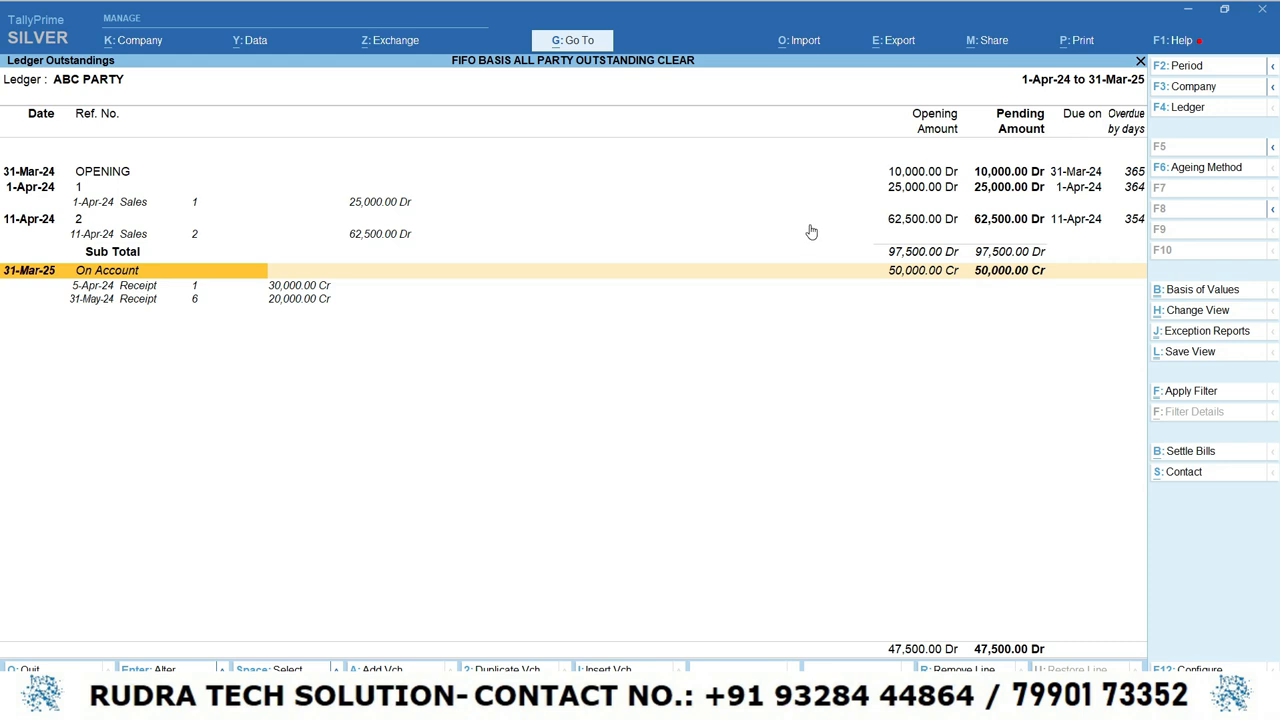
key("Up")
key("Up")
key("Up")
key("Up")
key("Up")
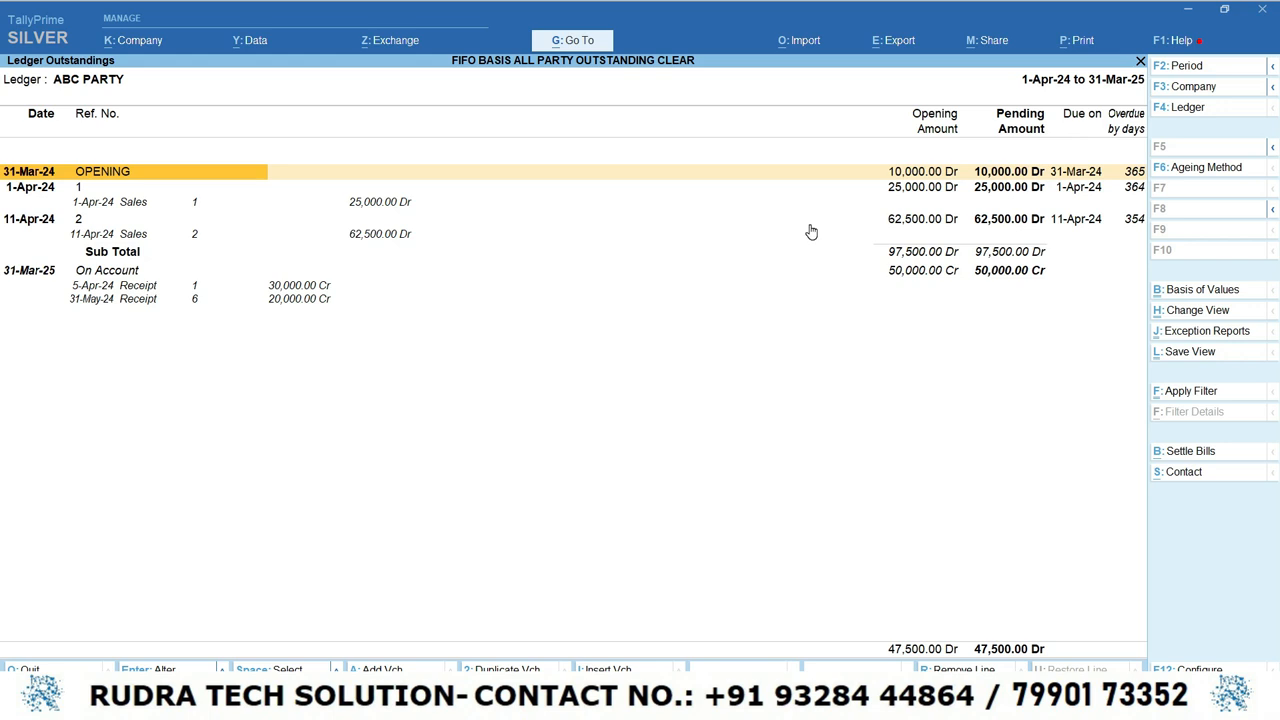
key("Down")
key("Down")
key("Down")
key("Down")
key("Down")
key("Down")
key("Down")
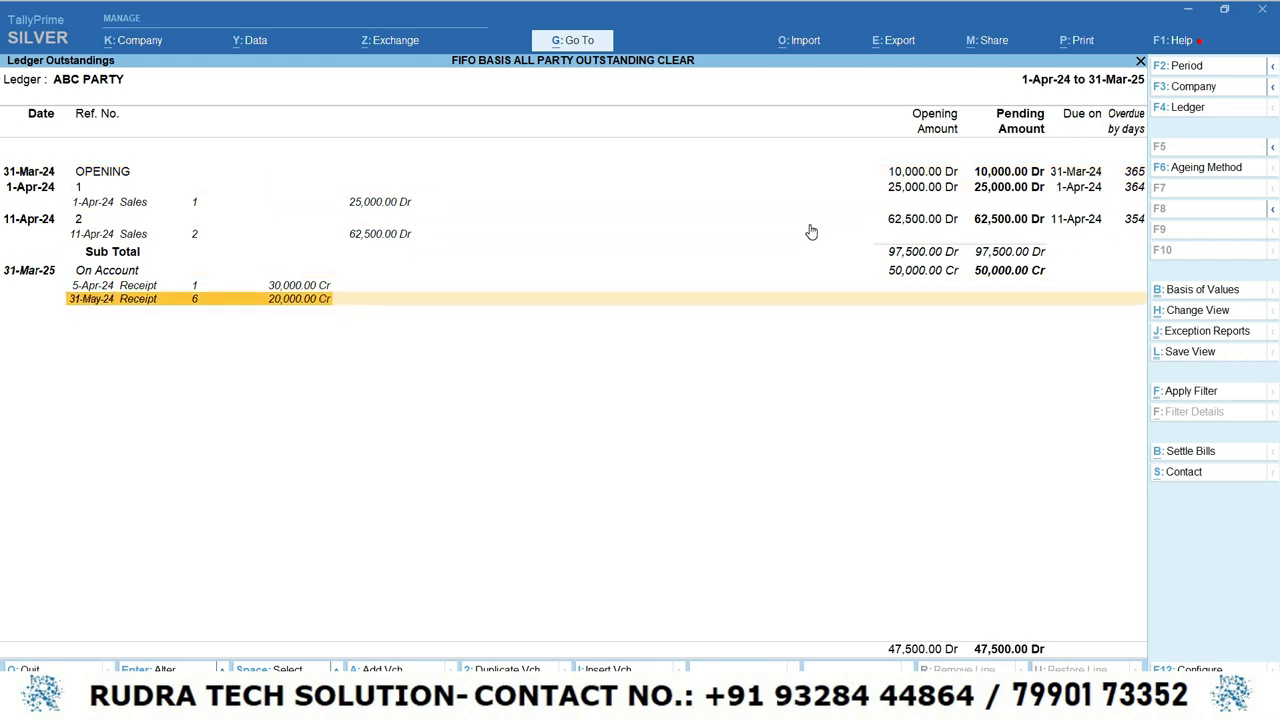
key("Up")
key("Up")
key("Up")
key("Up")
key("Up")
key("Up")
key("Up")
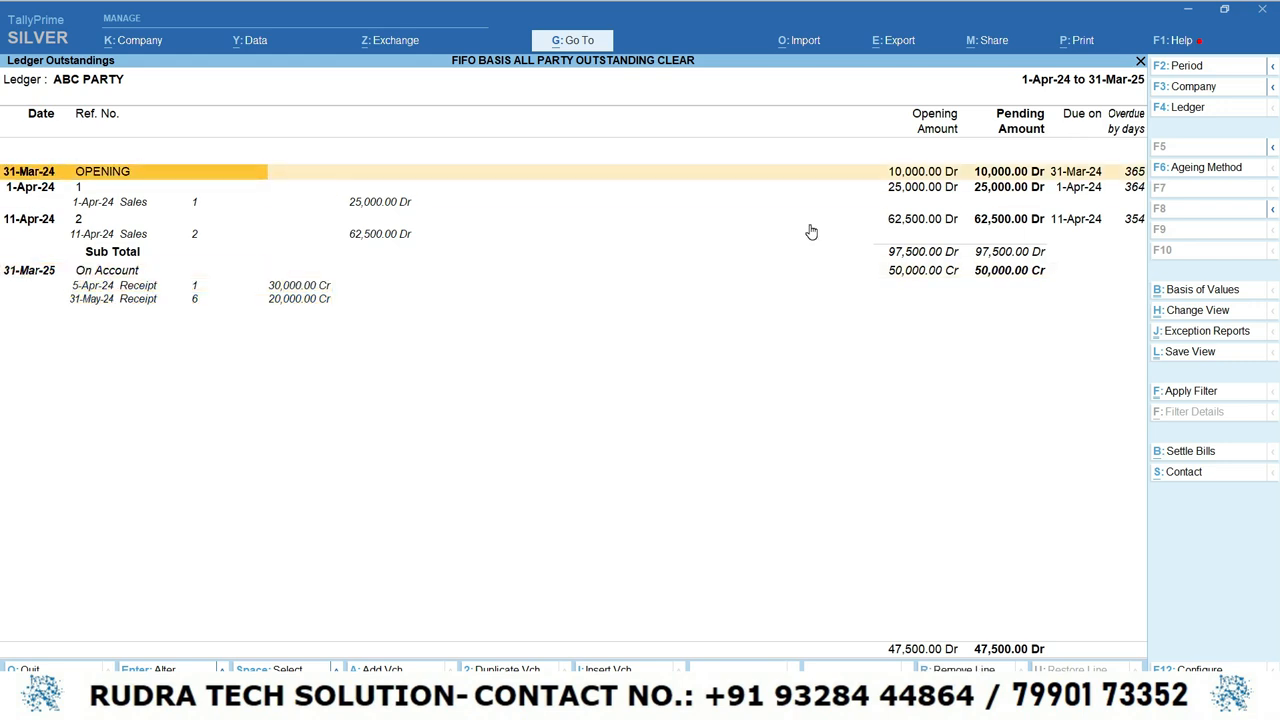
key("Escape")
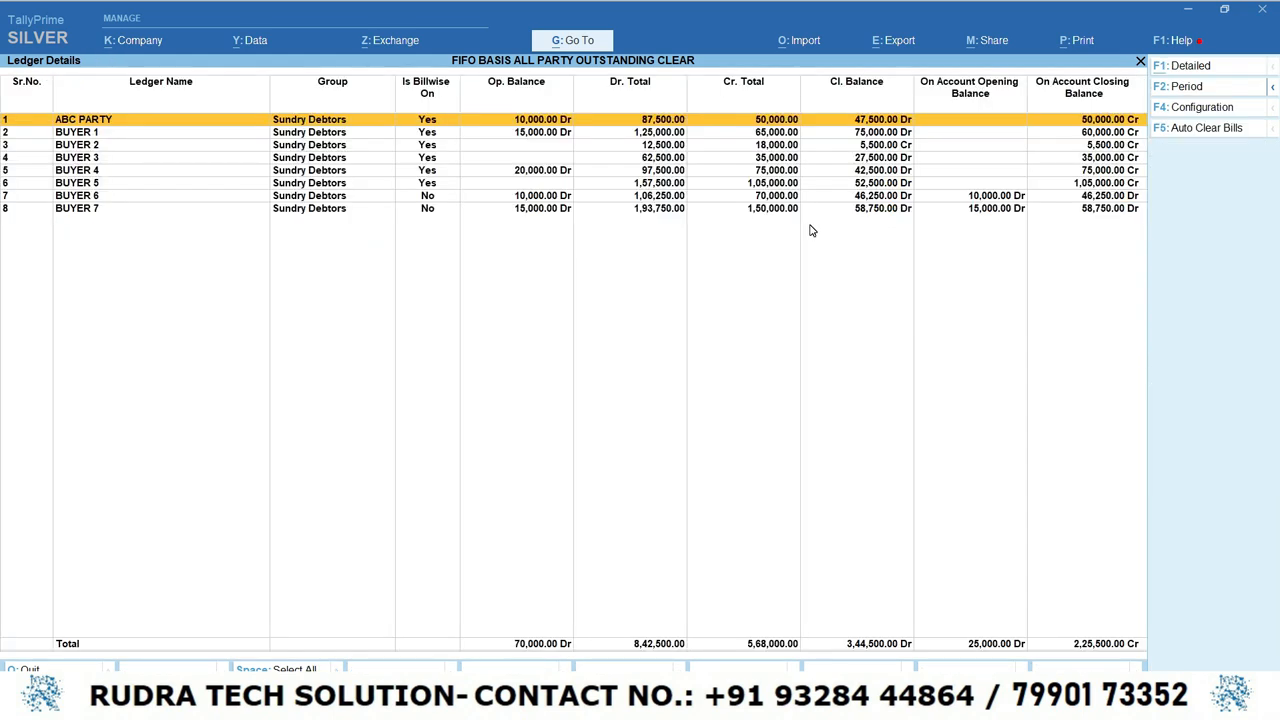
Select the ABC PARTY ledger and run Auto Clear Bills on it.
key("space")
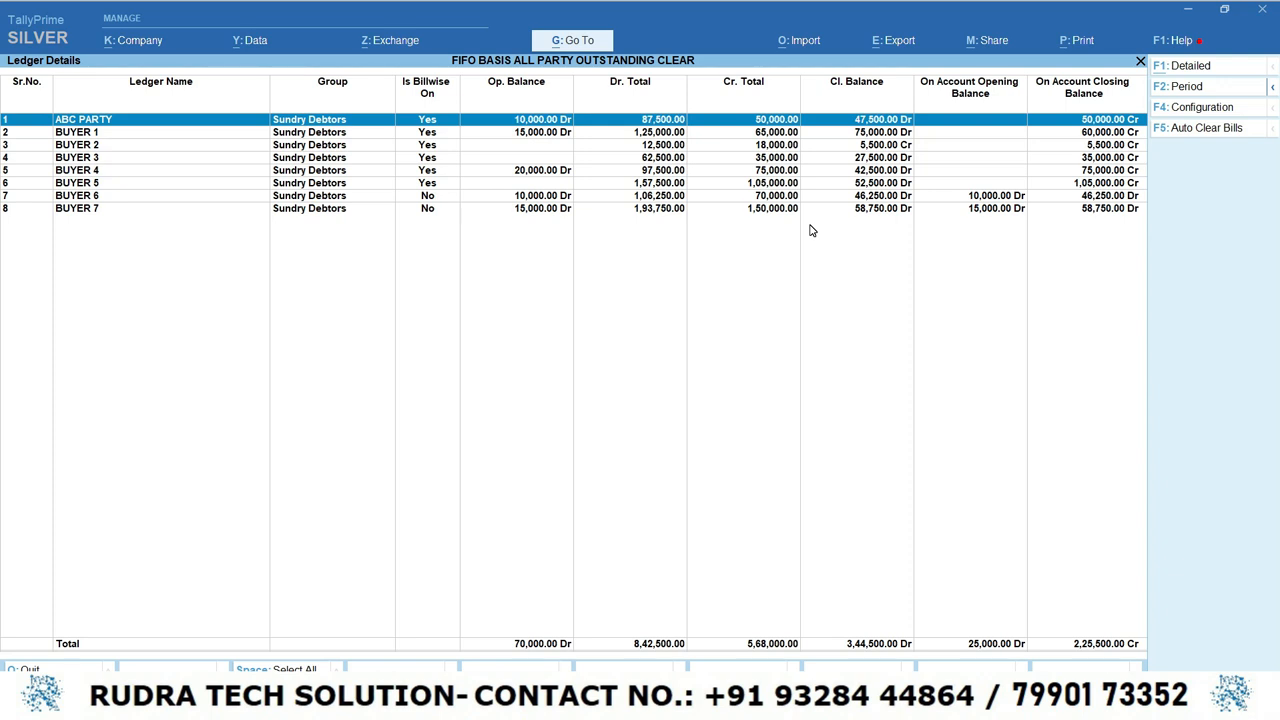
left_click(1206, 136)
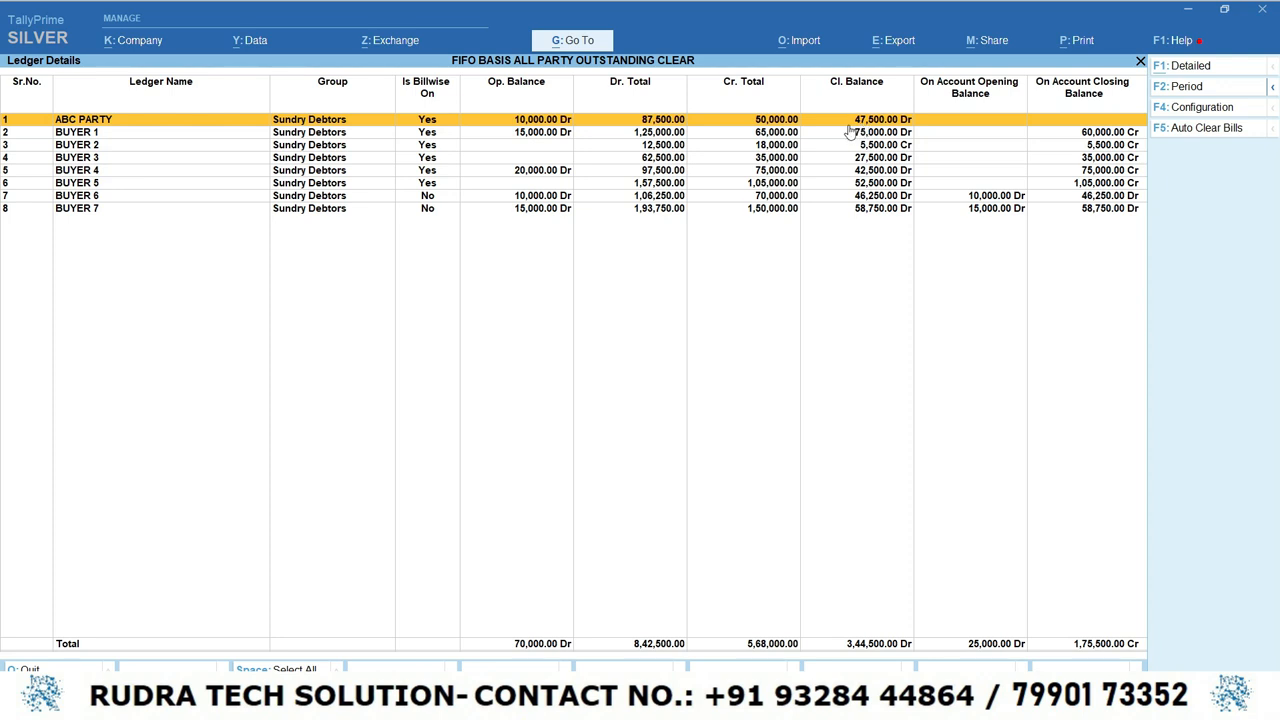
Open ABC PARTY's ledger outstandings, examine bill 2's sales and receipt entries in detailed view, and return to condensed view.
key("space")
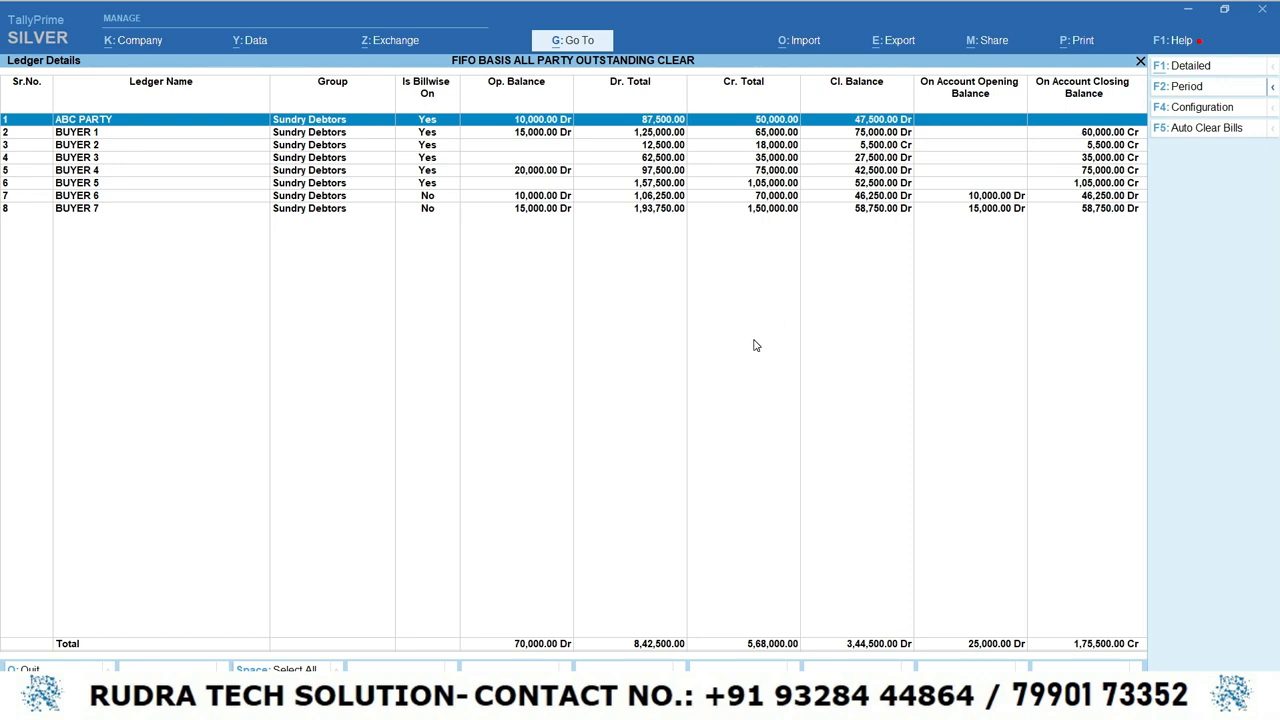
key("Return")
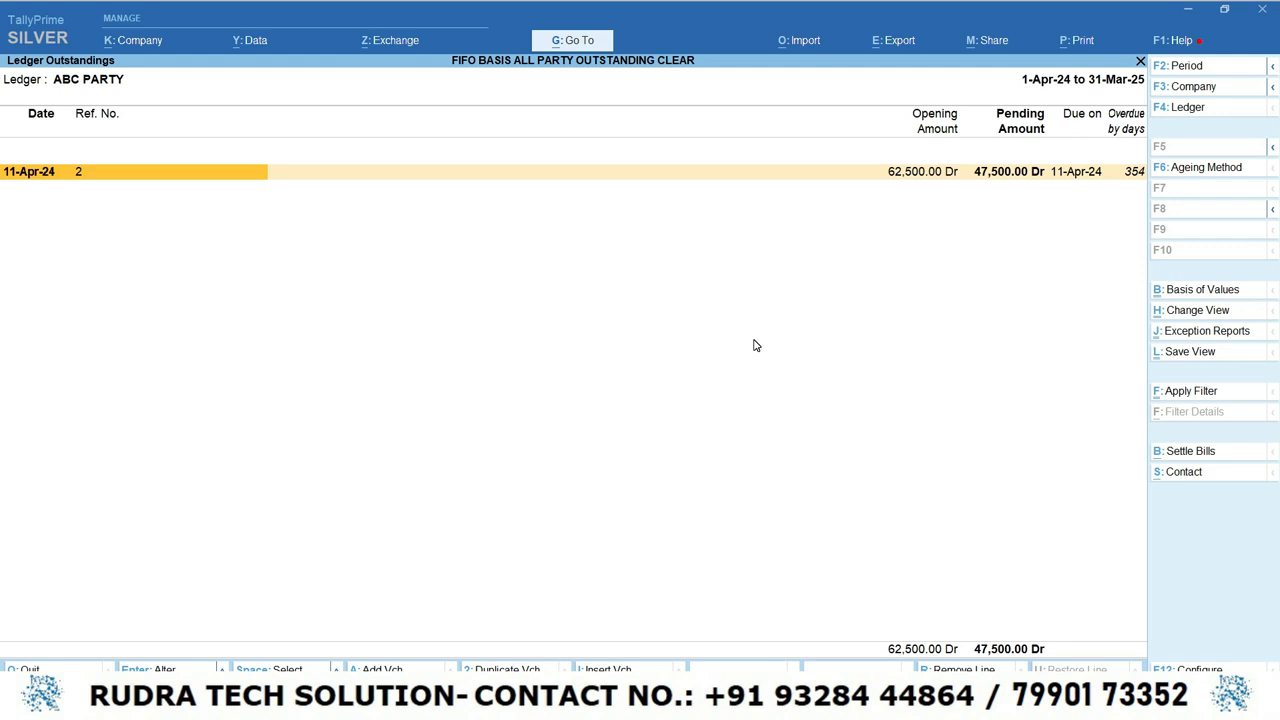
key("alt+F1")
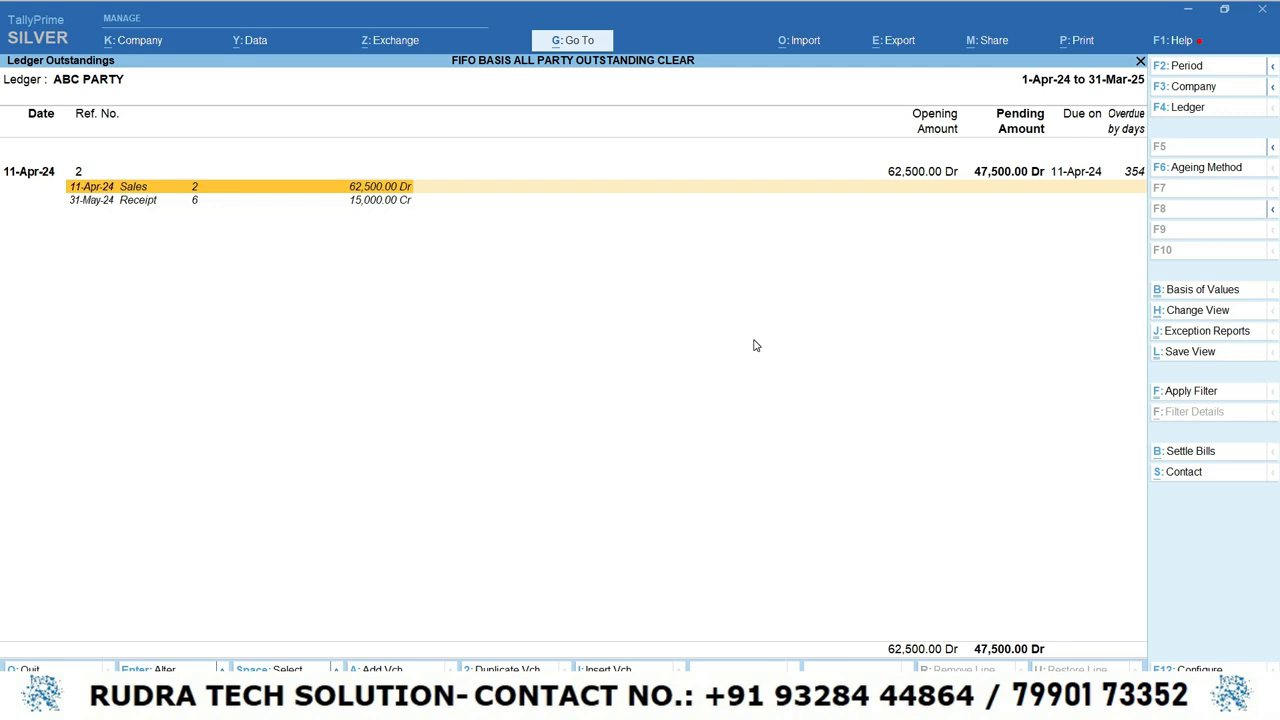
key("Down")
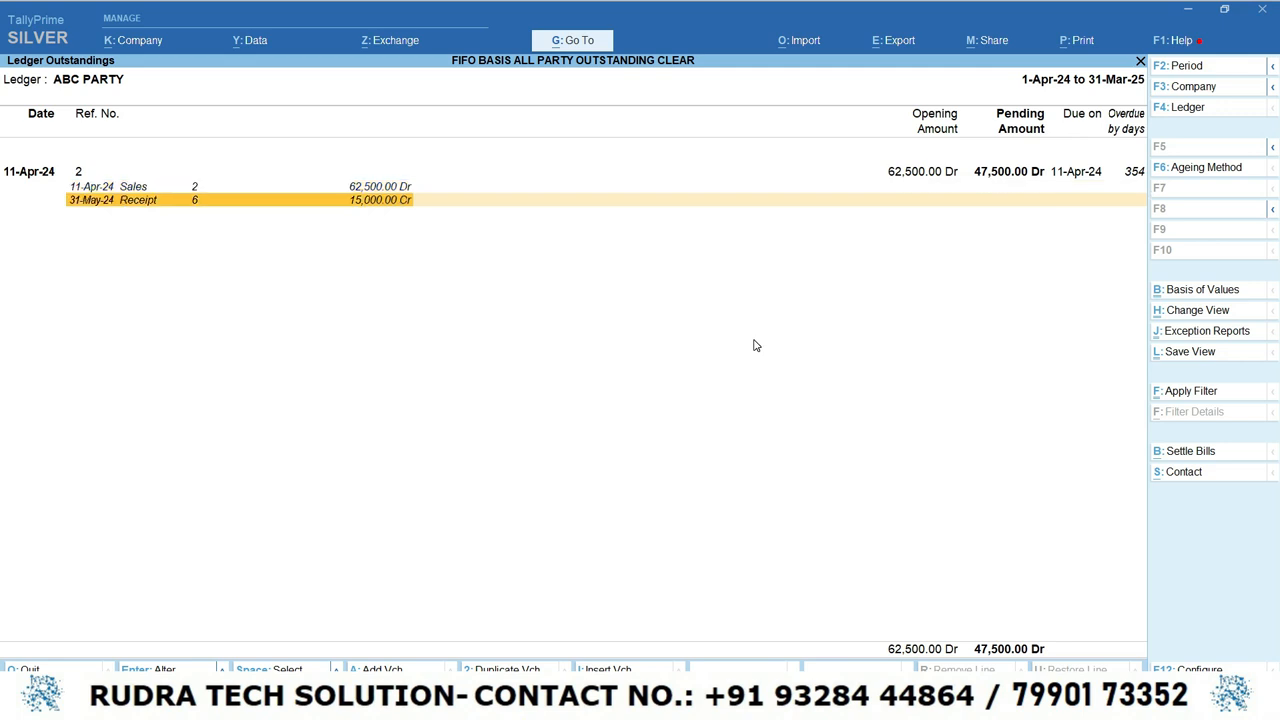
key("Up")
key("Up")
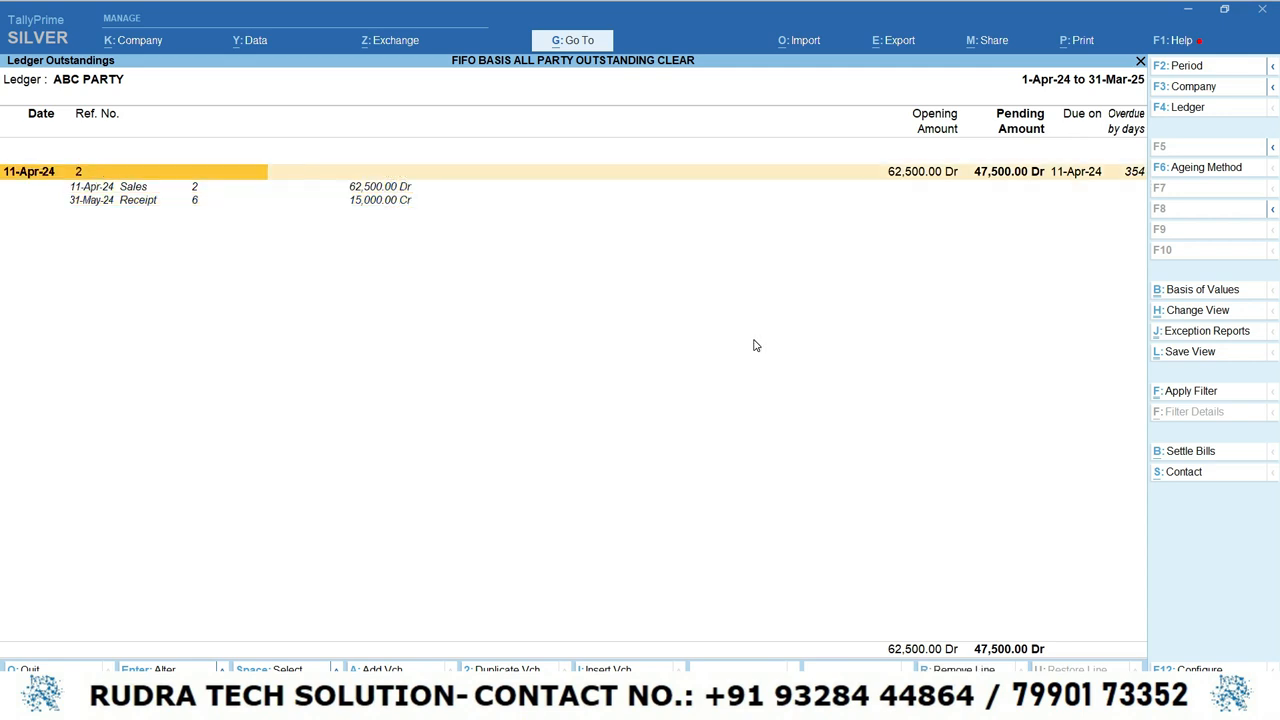
key("alt+F5")
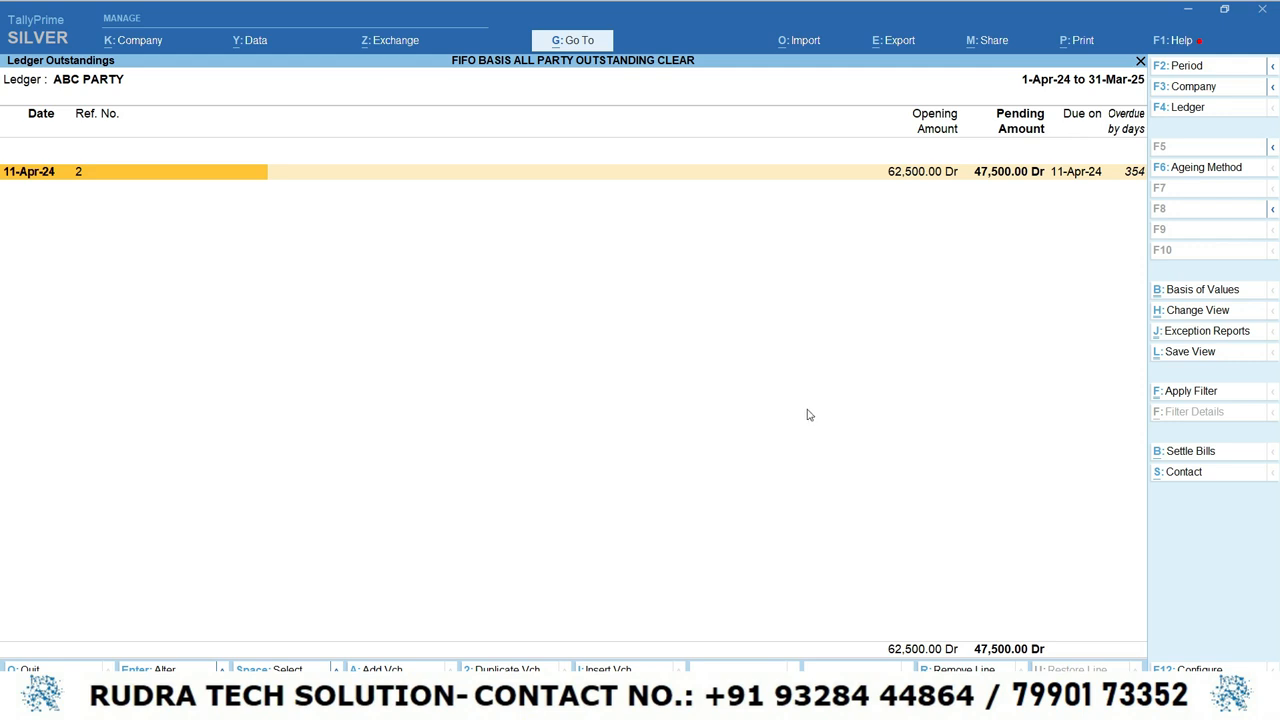
Set the Type of Bills to All Bills in the basis of values for ABC PARTY's ledger outstandings.
left_click(1190, 291)
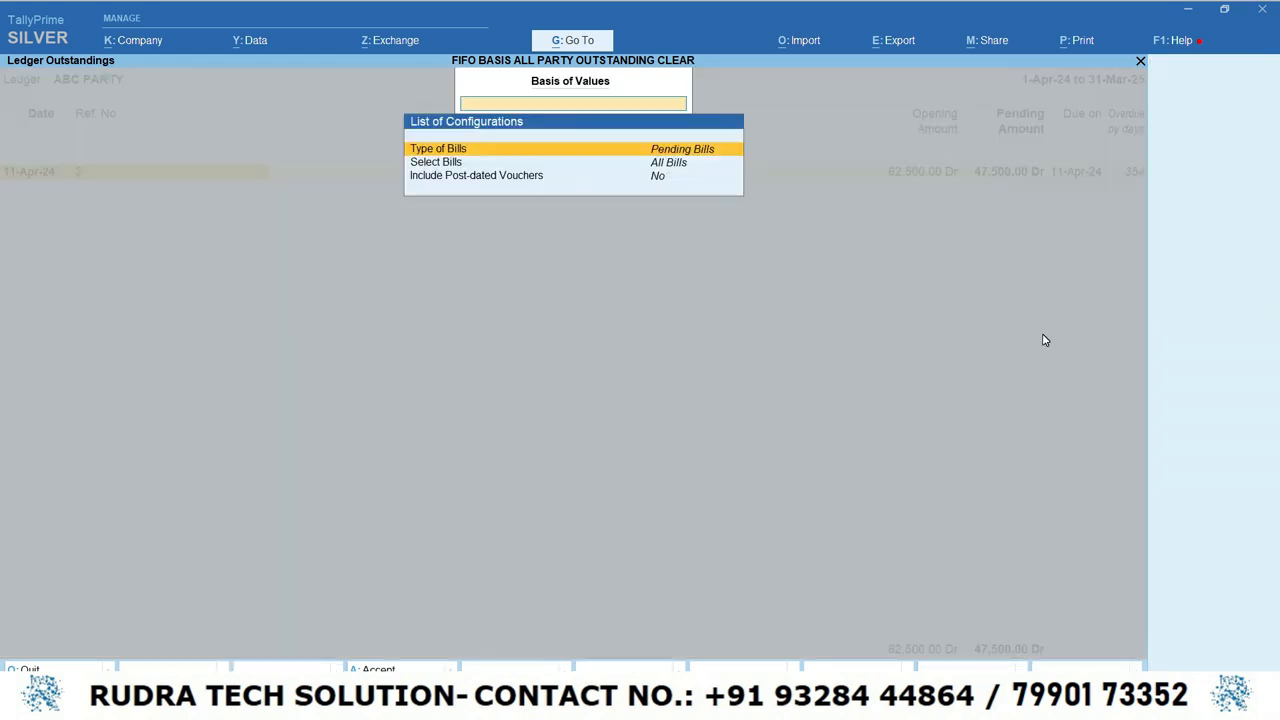
key("Return")
key("Up")
key("Up")
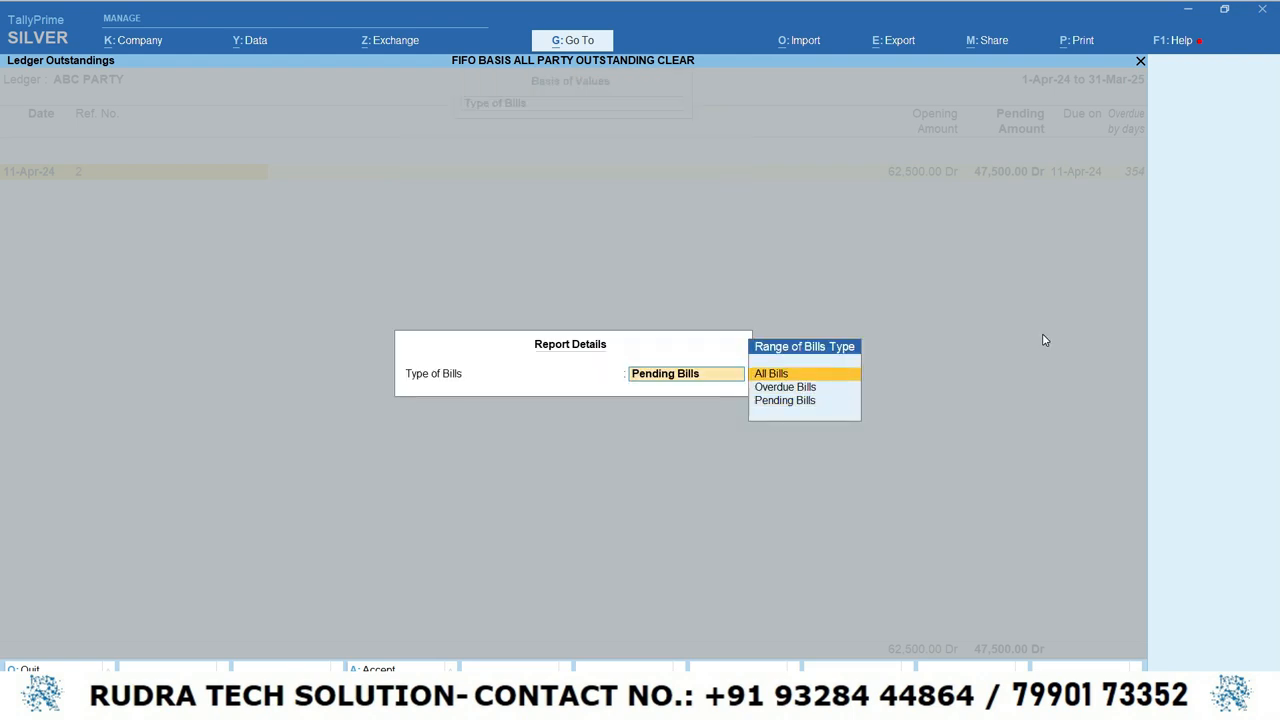
key("Return")
key("ctrl+a")
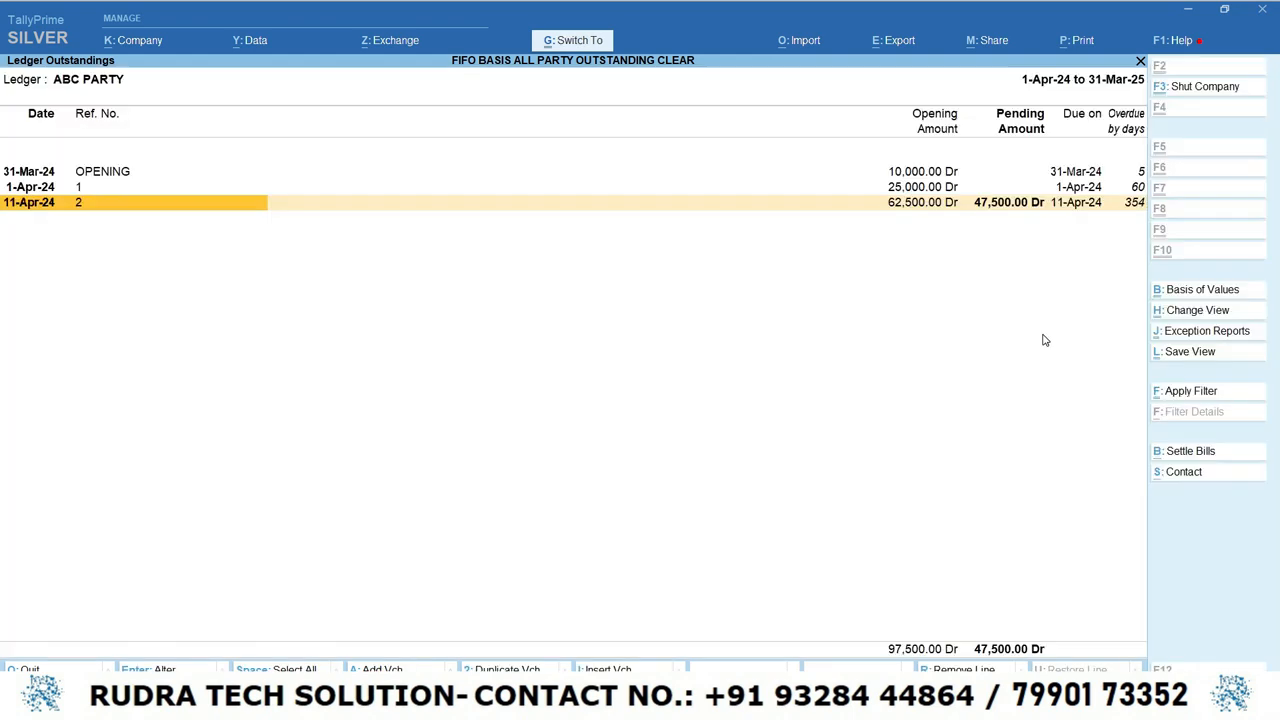
Show all of ABC PARTY's bills in detail and examine the receipts adjusted against the OPENING bill and bills 1 and 2.
key("Up")
key("Up")
key("Up")
key("Up")
key("Up")
key("Up")
key("Up")
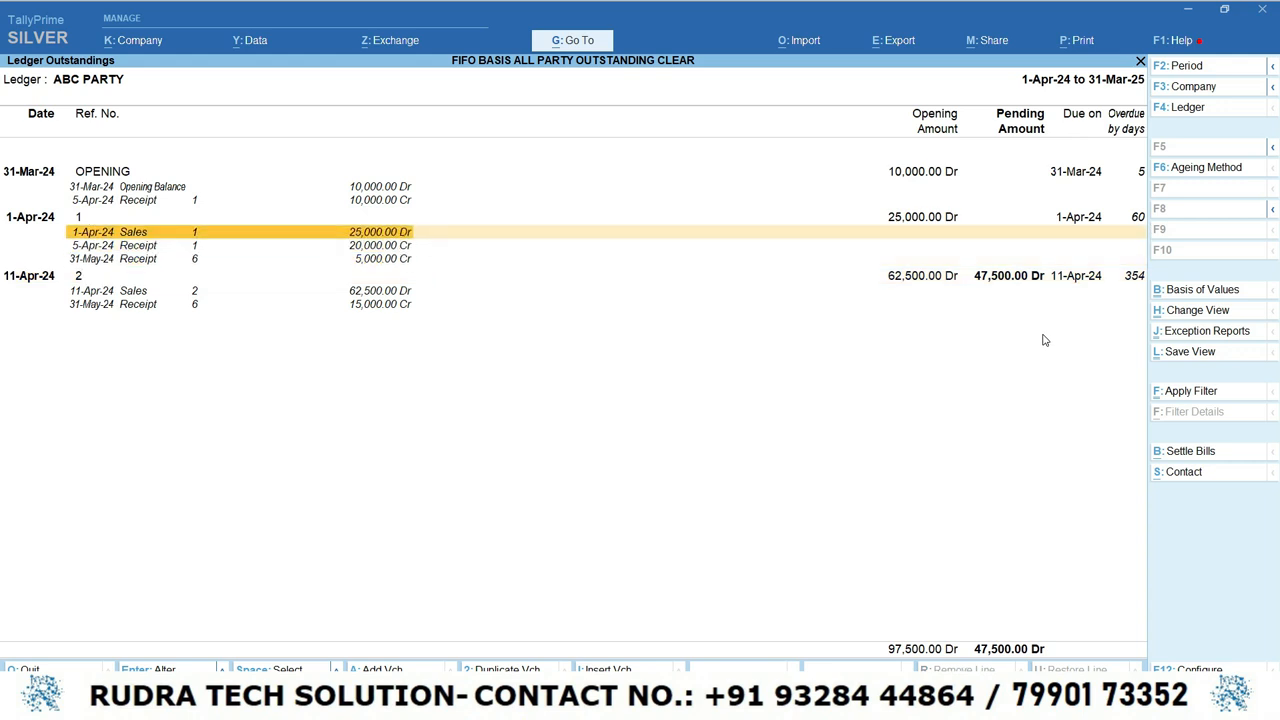
key("Down")
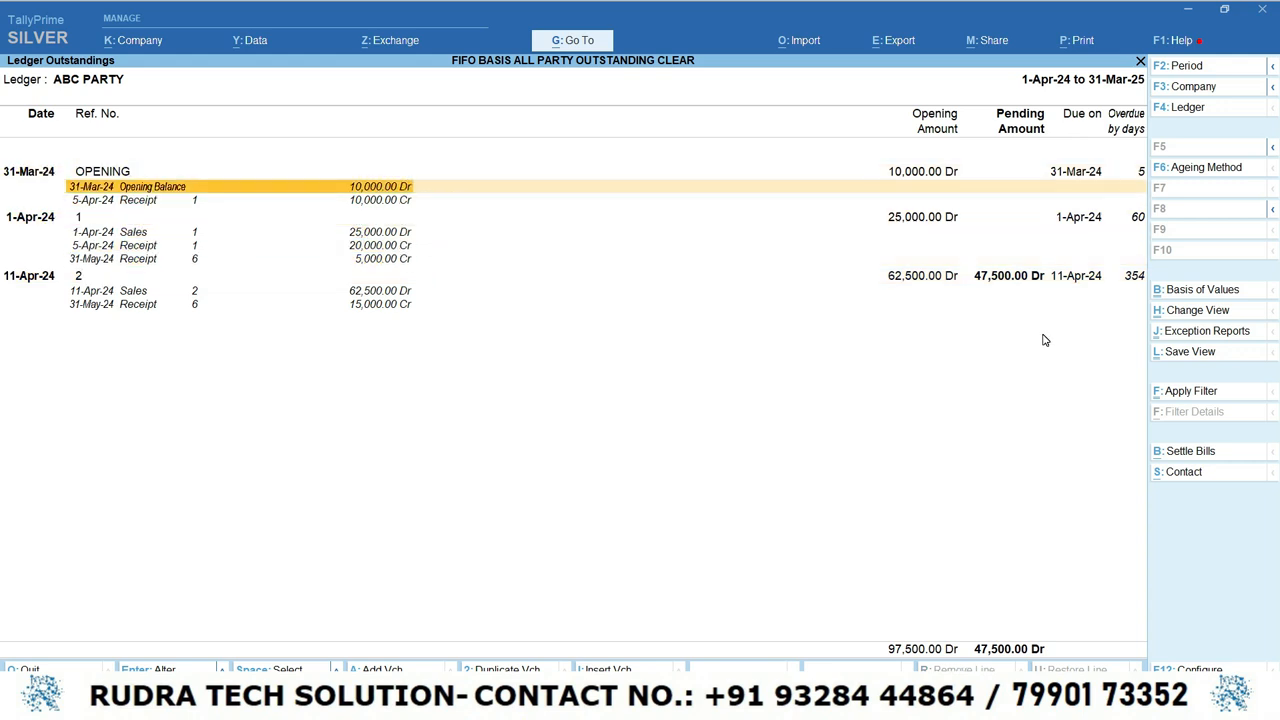
key("Down")
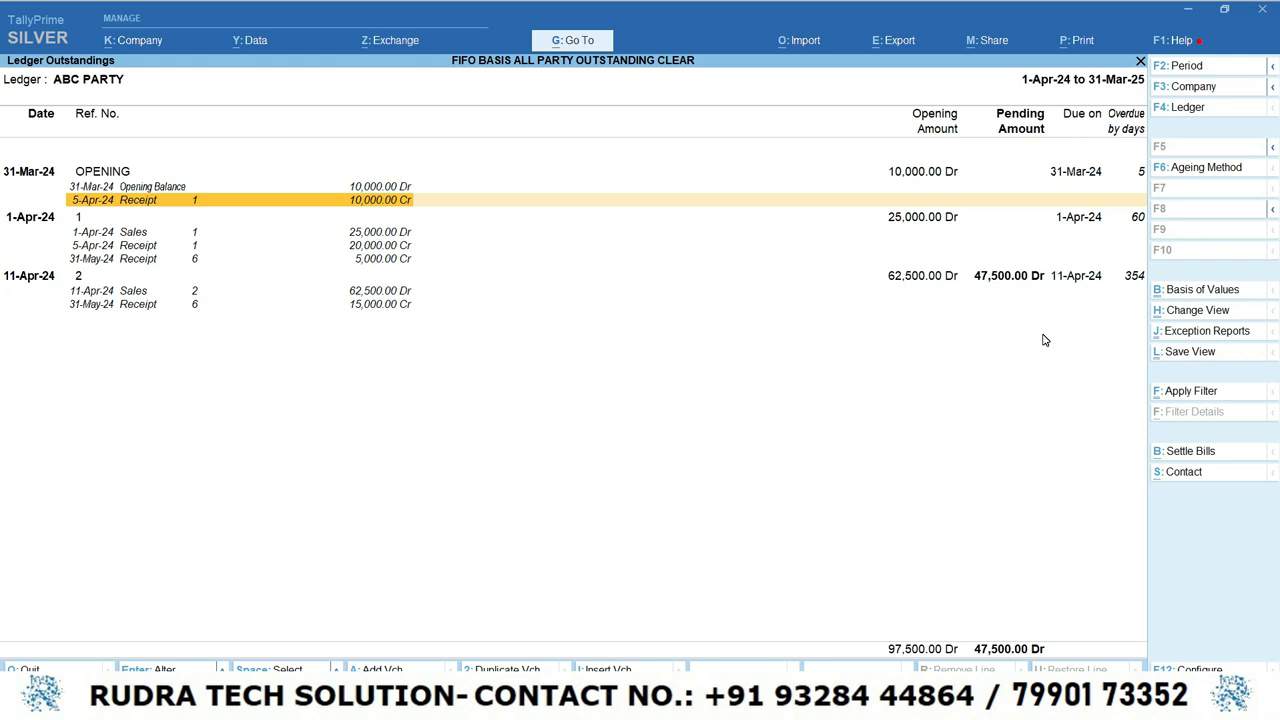
key("Down")
key("Down")
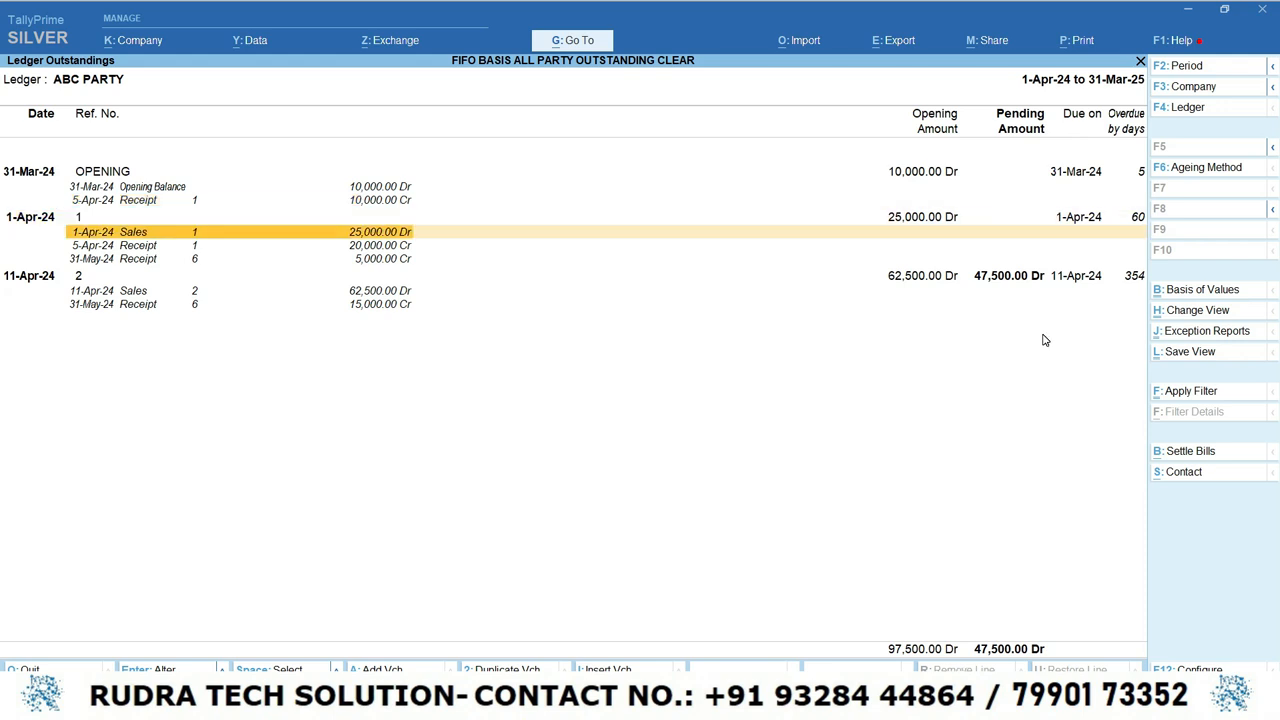
key("Down")
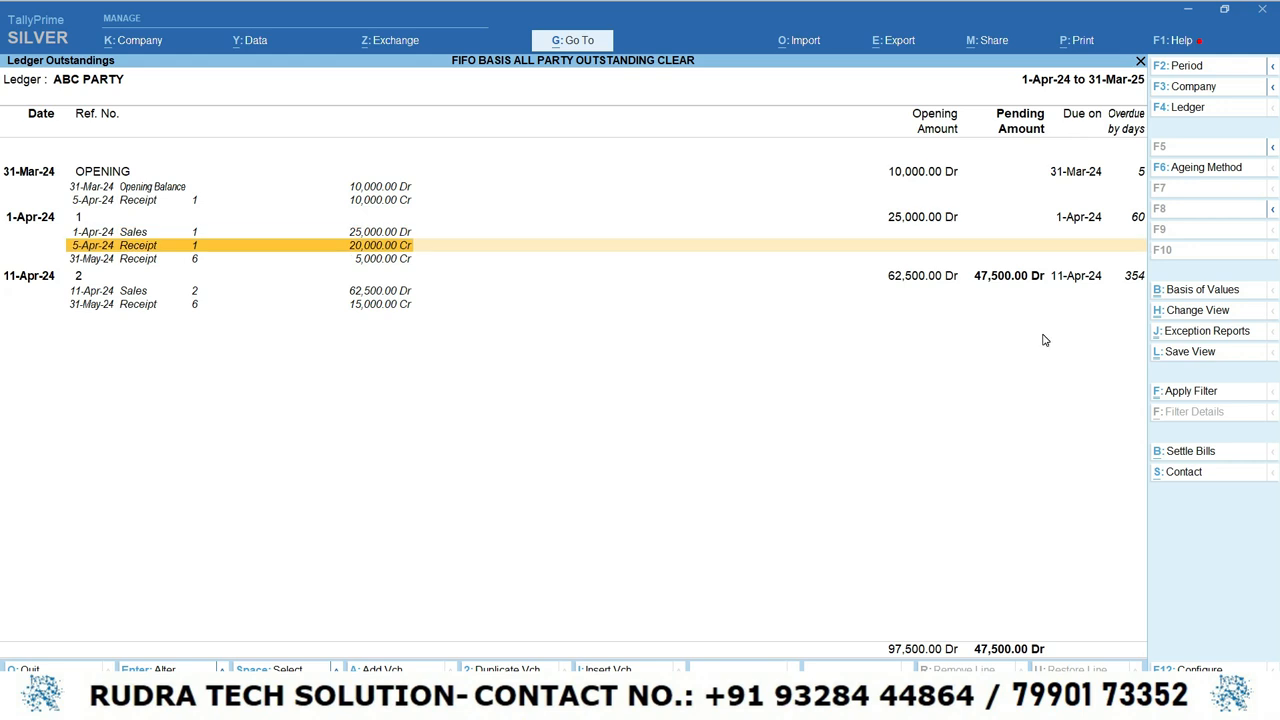
key("Down")
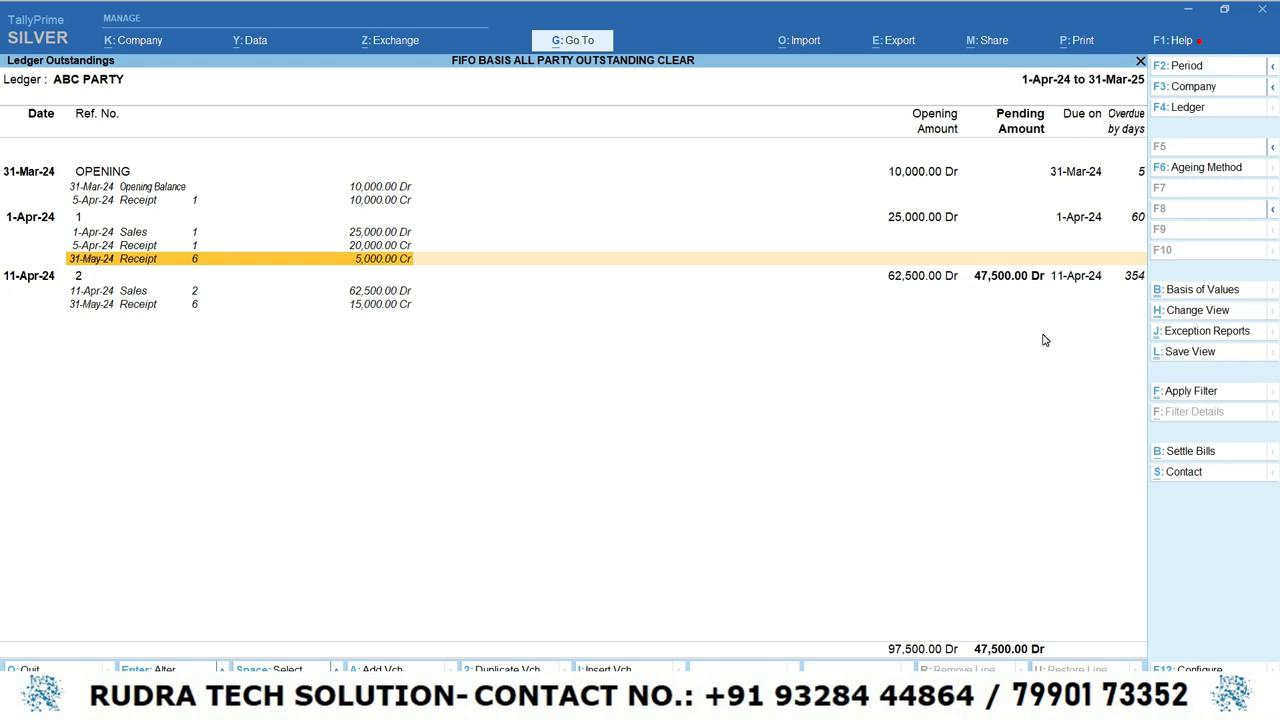
key("Down")
key("Down")
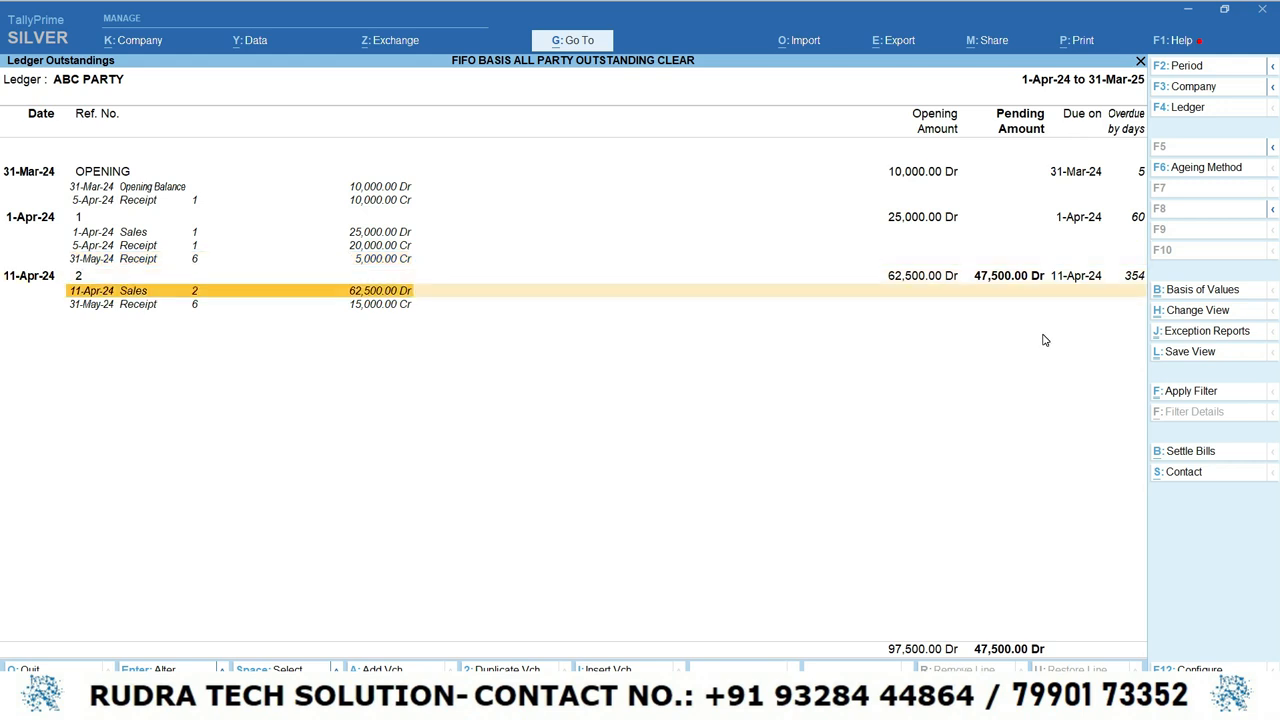
key("Down")
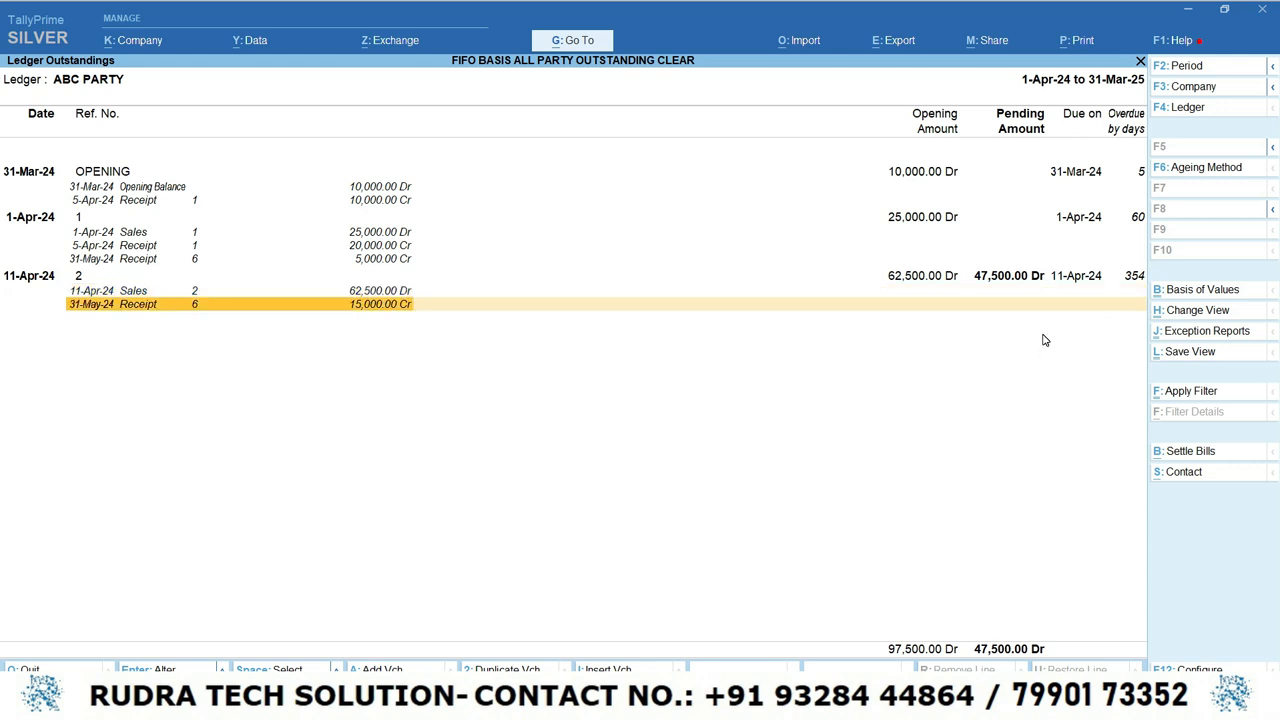
Open receipt voucher 6 to view ABC PARTY's bill references, leave without saving, and return to the ledger details report.
key("Return")
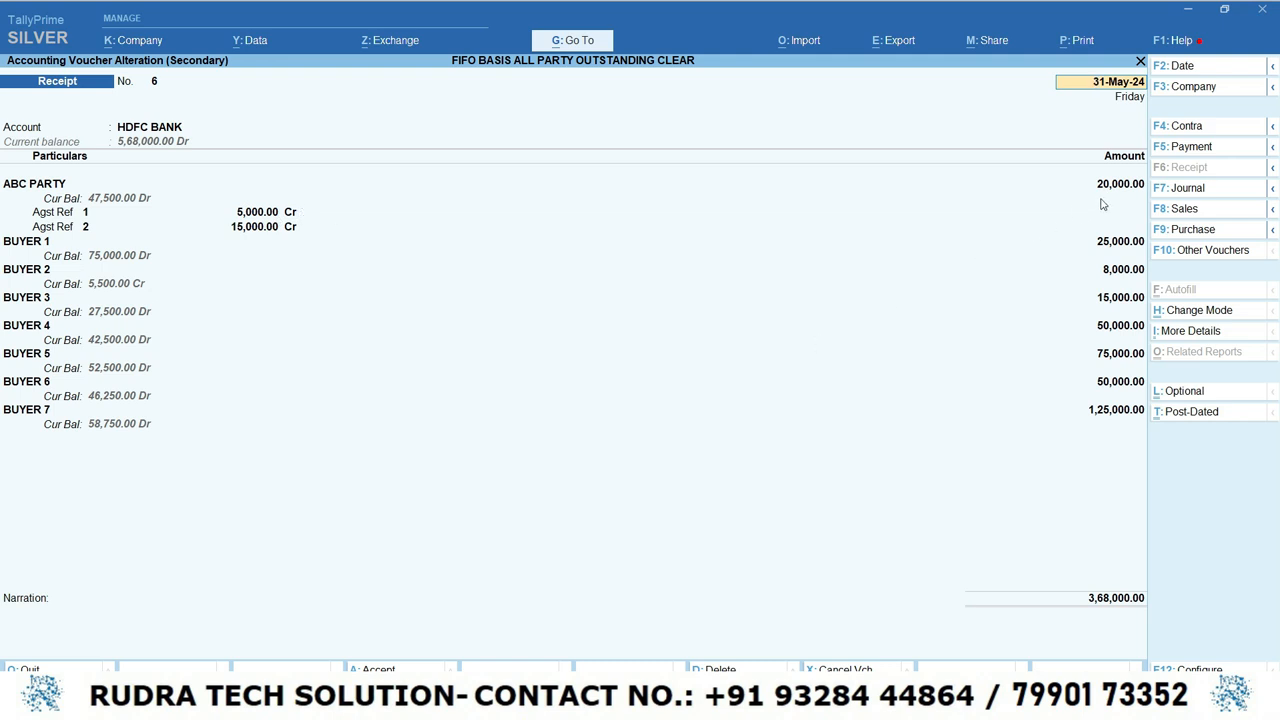
key("Escape")
key("Escape")
key("y")
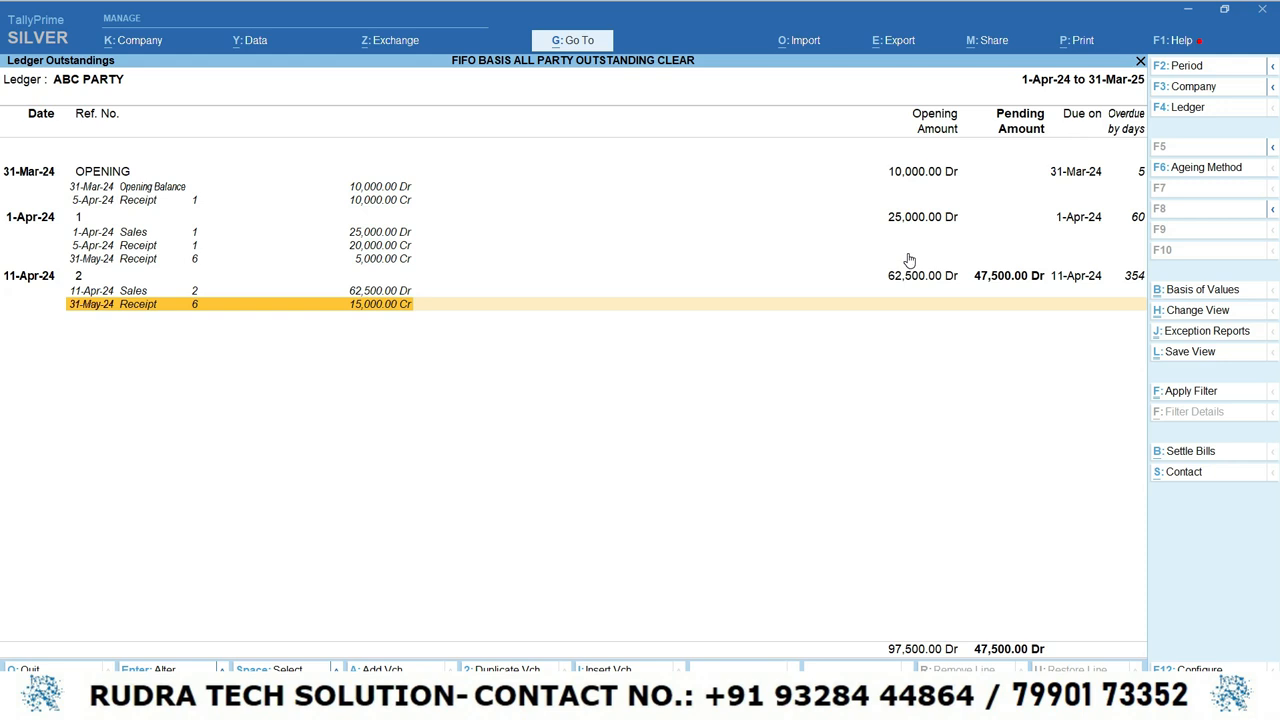
key("Escape")
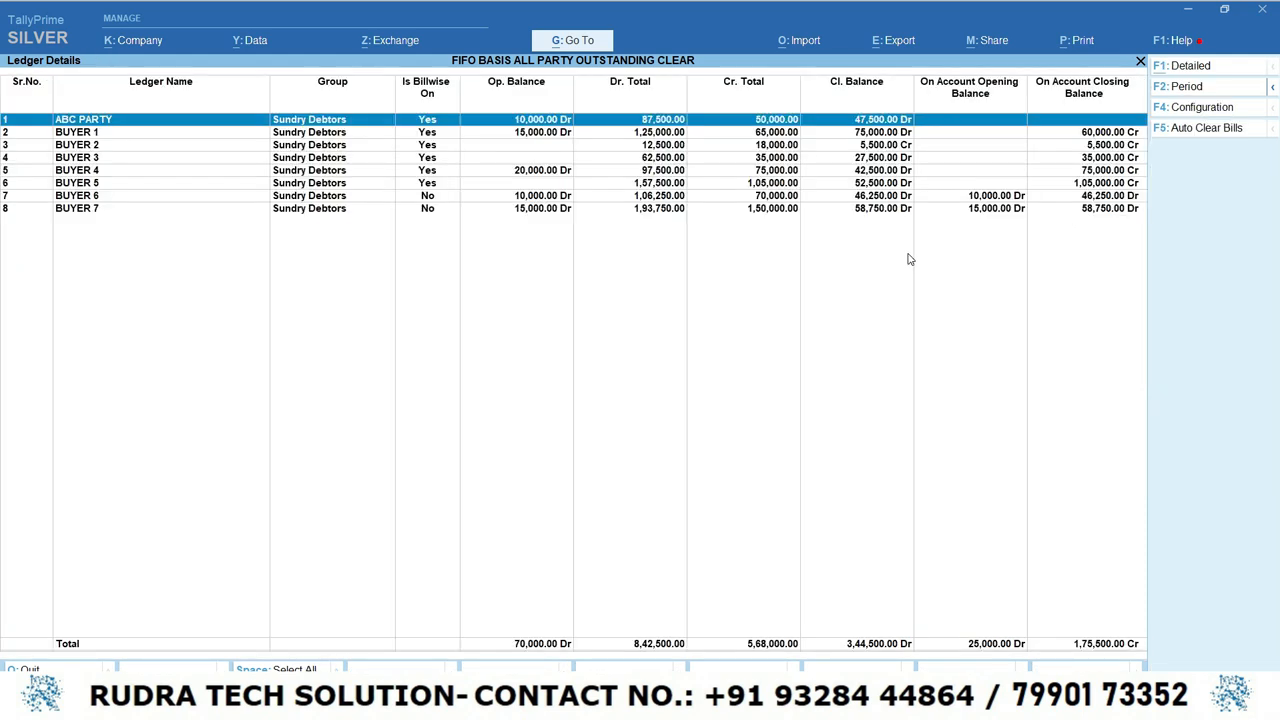
Expand BUYER 2 in the ledger details and examine its on-account receipt vouchers 5 and 6 and sales voucher 17.
key("space")
key("Down")
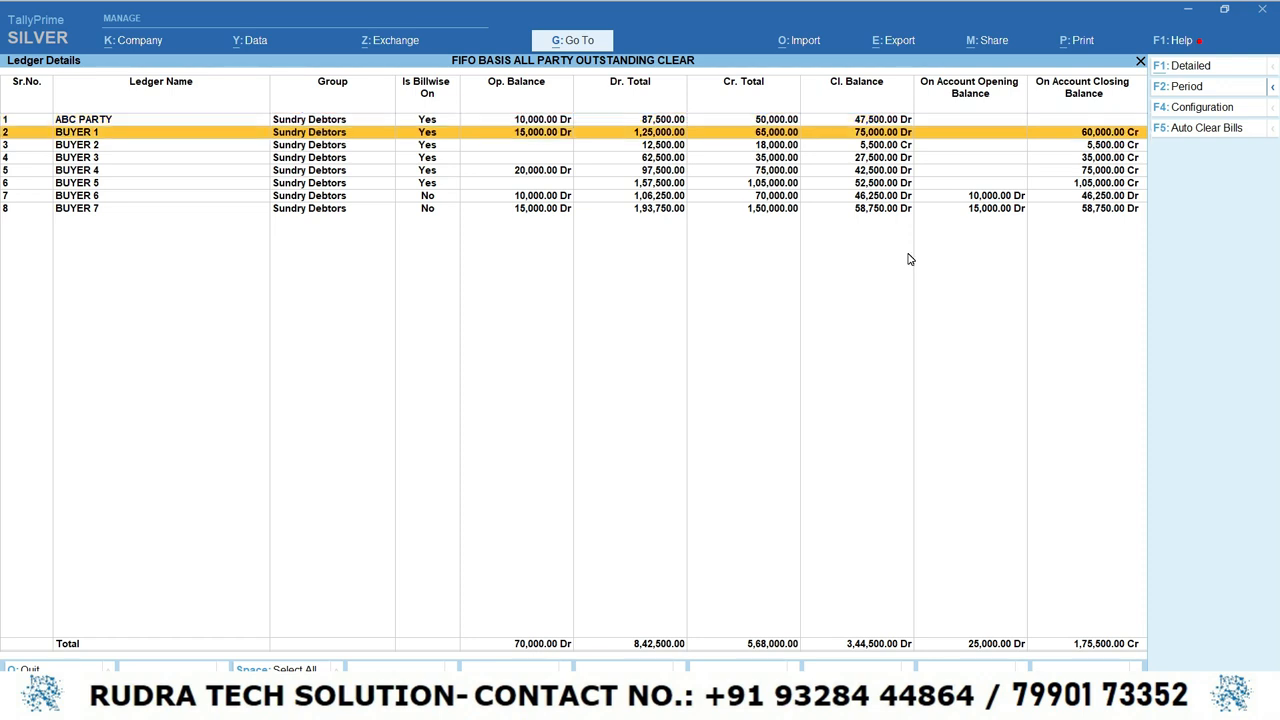
key("Down")
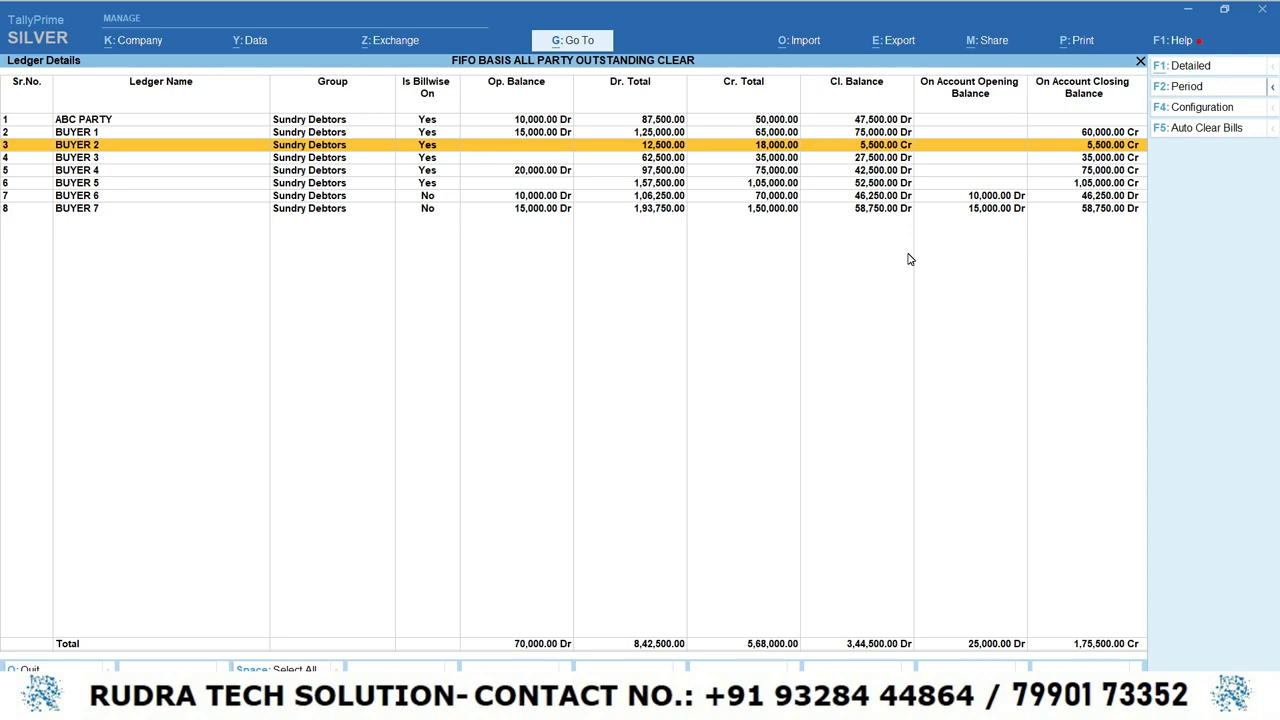
key("shift+Return")
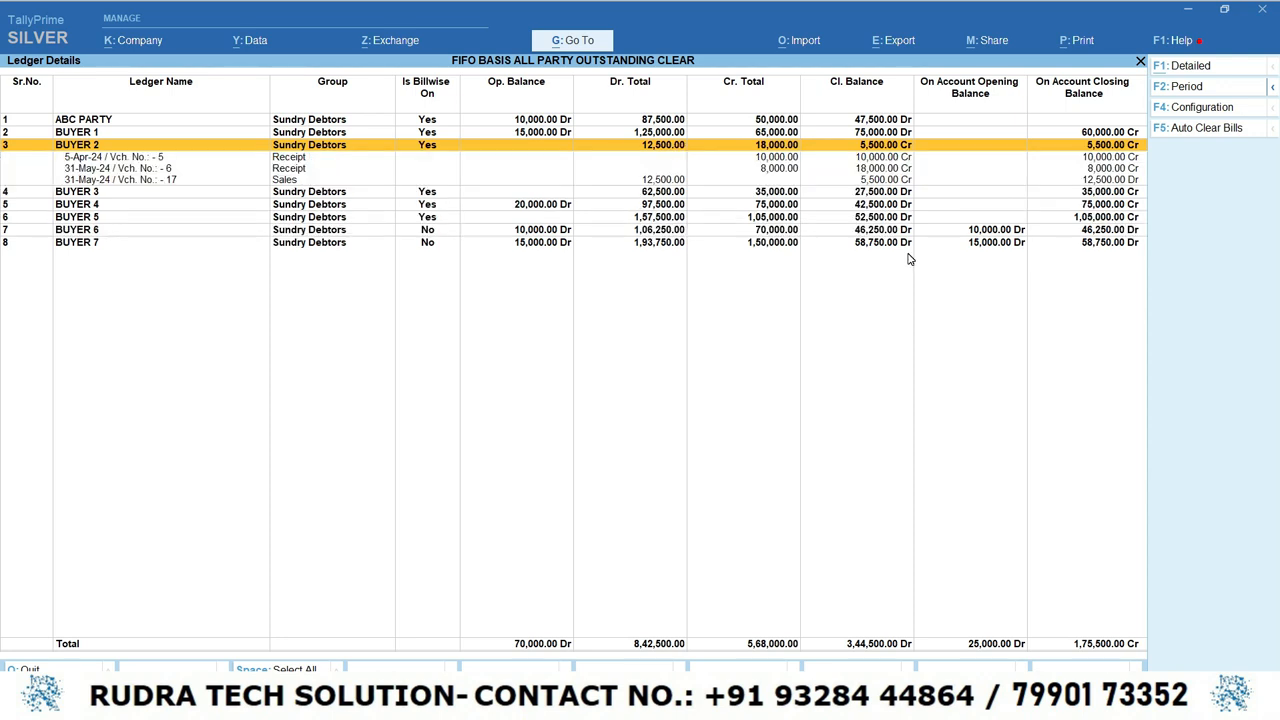
key("Down")
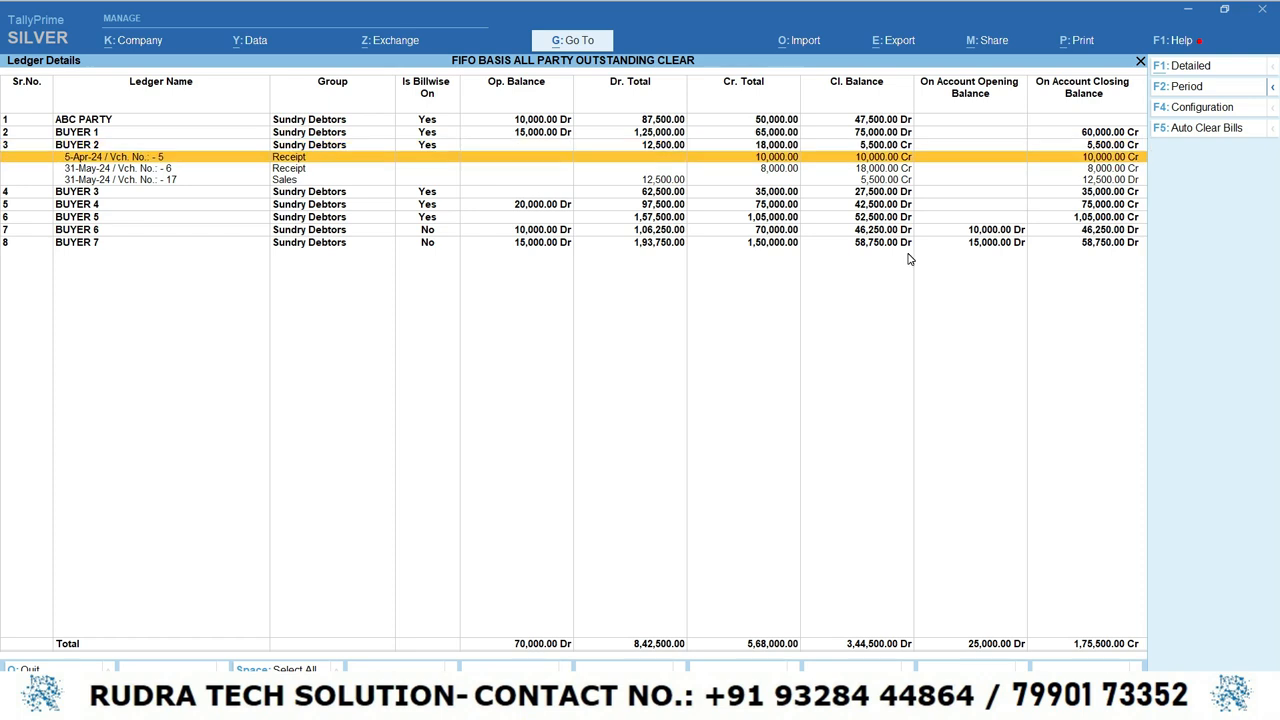
key("Down")
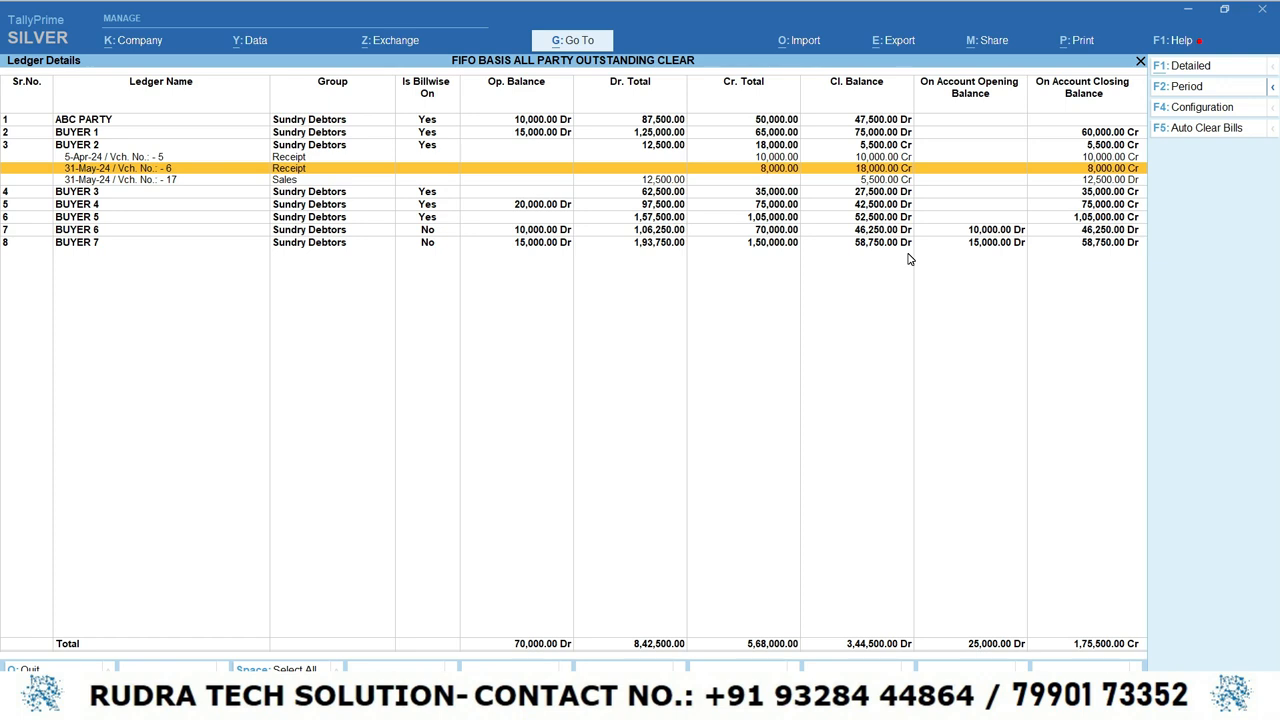
key("Down")
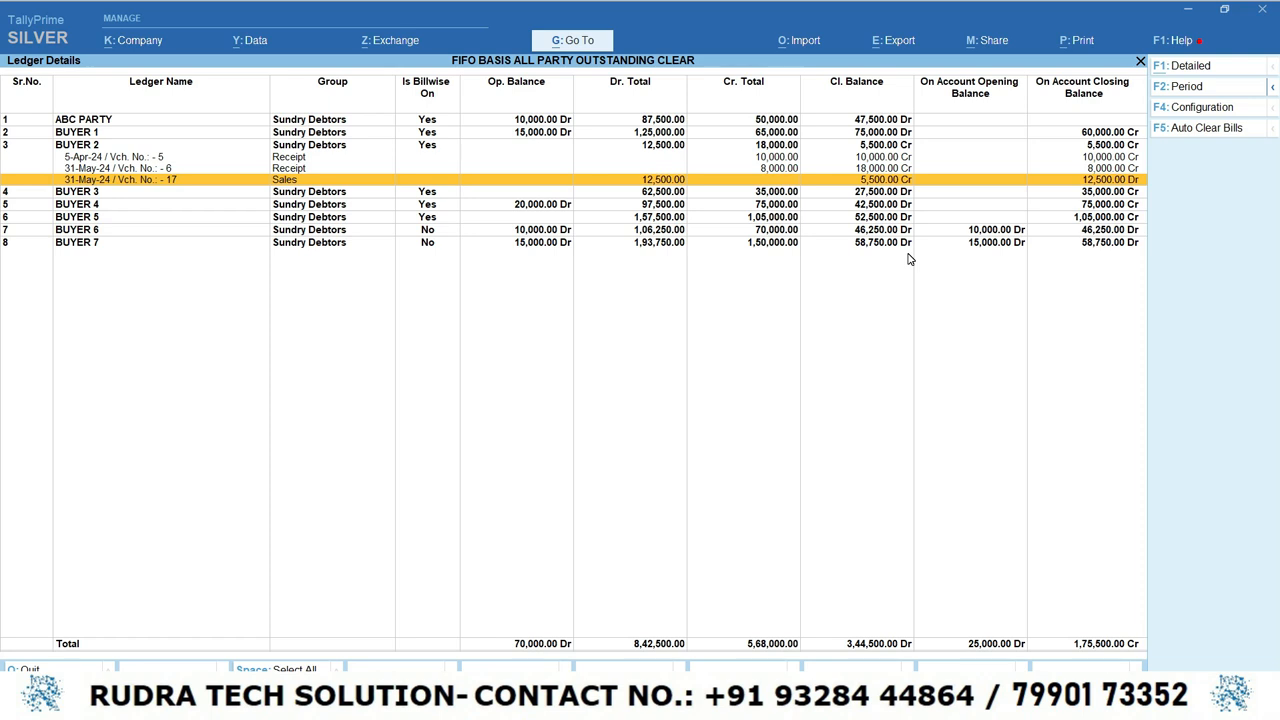
key("space")
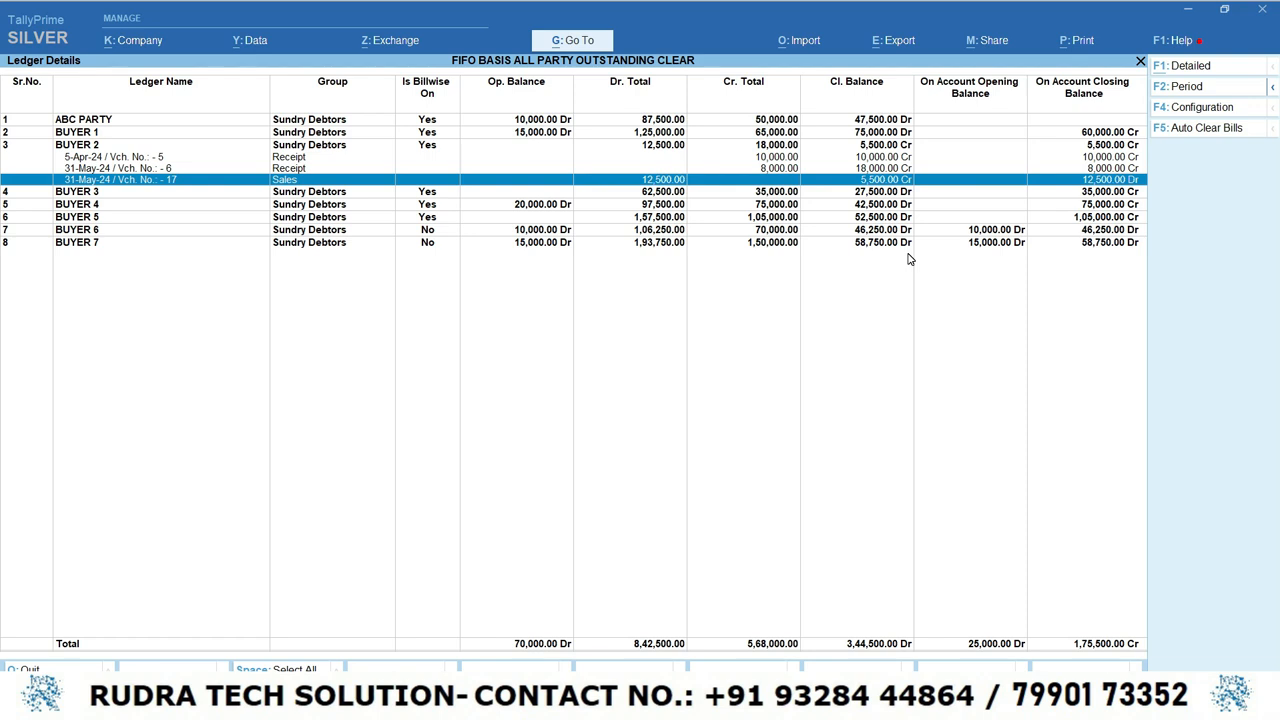
key("space")
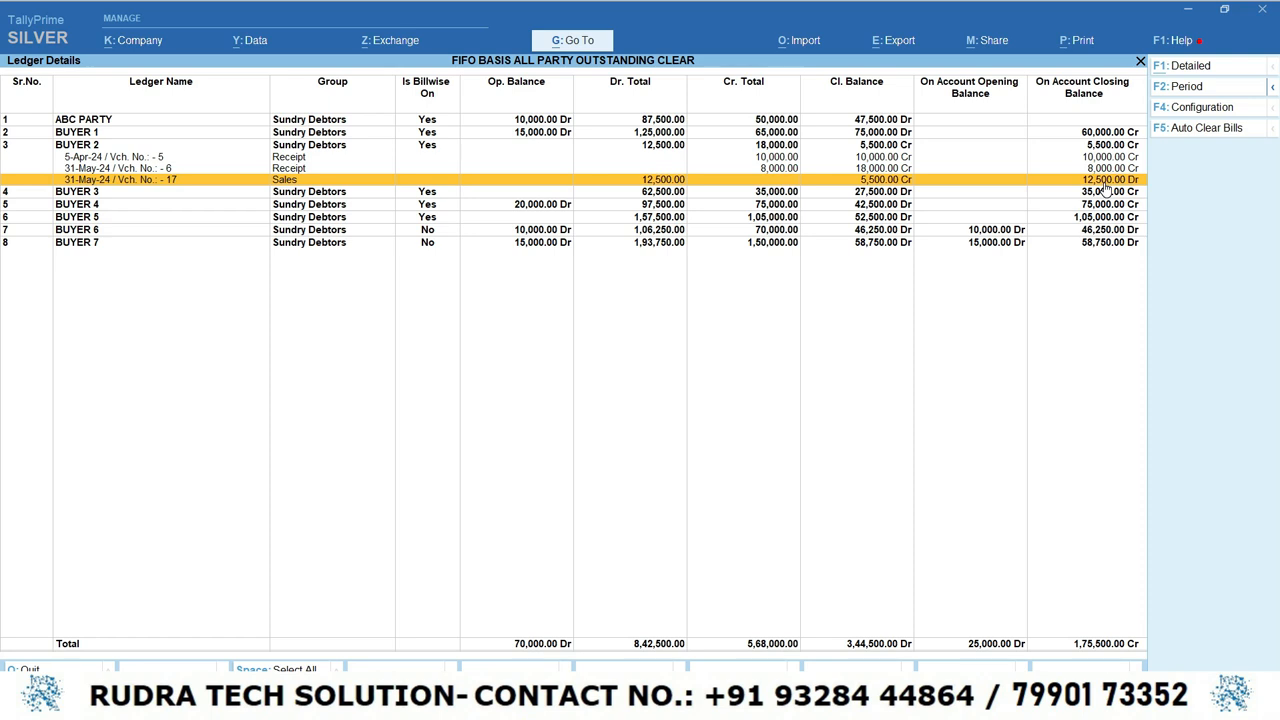
key("Up")
key("Up")
key("Up")
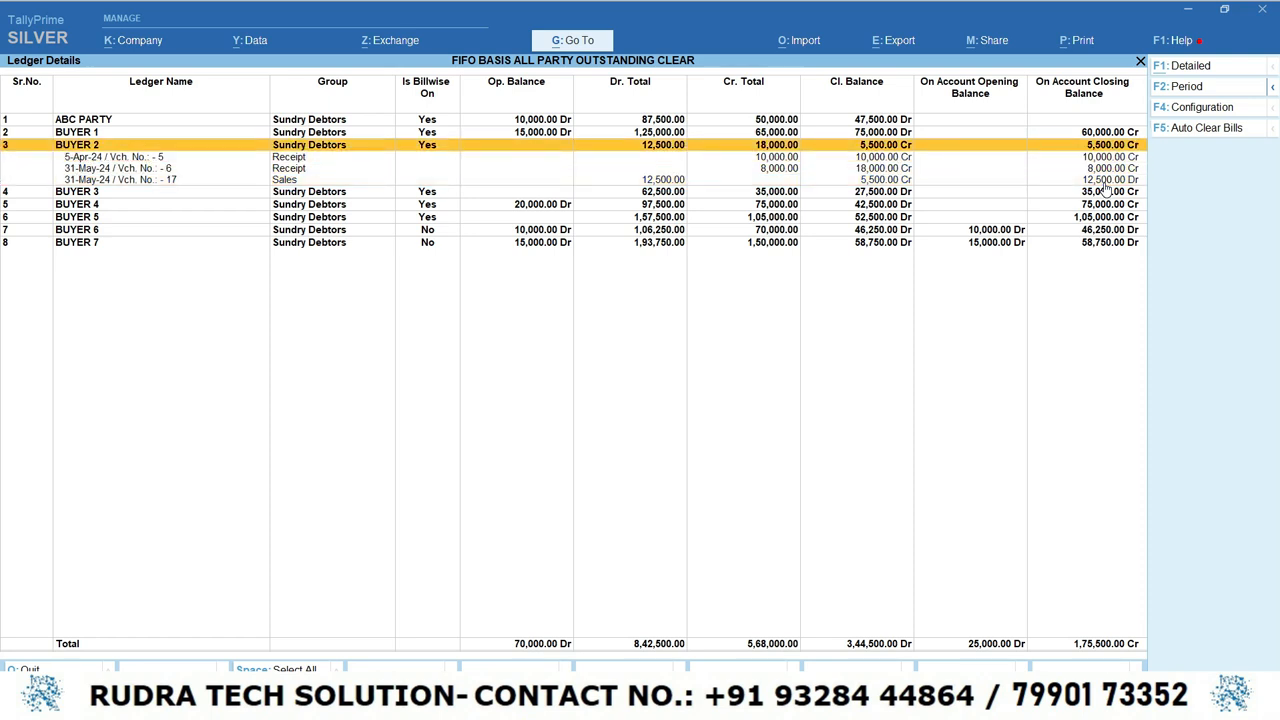
Open BUYER 2's ledger outstandings, set the Type of Bills to All Bills, and show the bills in detail.
key("Return")
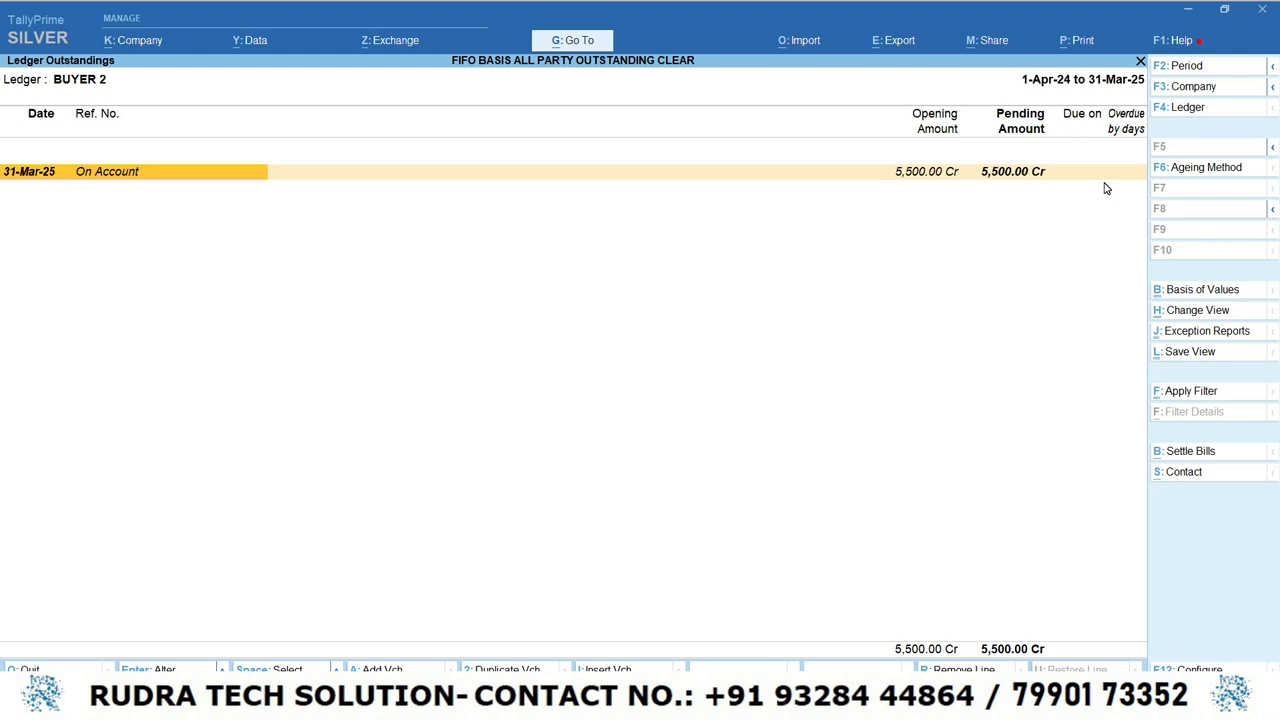
left_click(1201, 290)
key("Return")
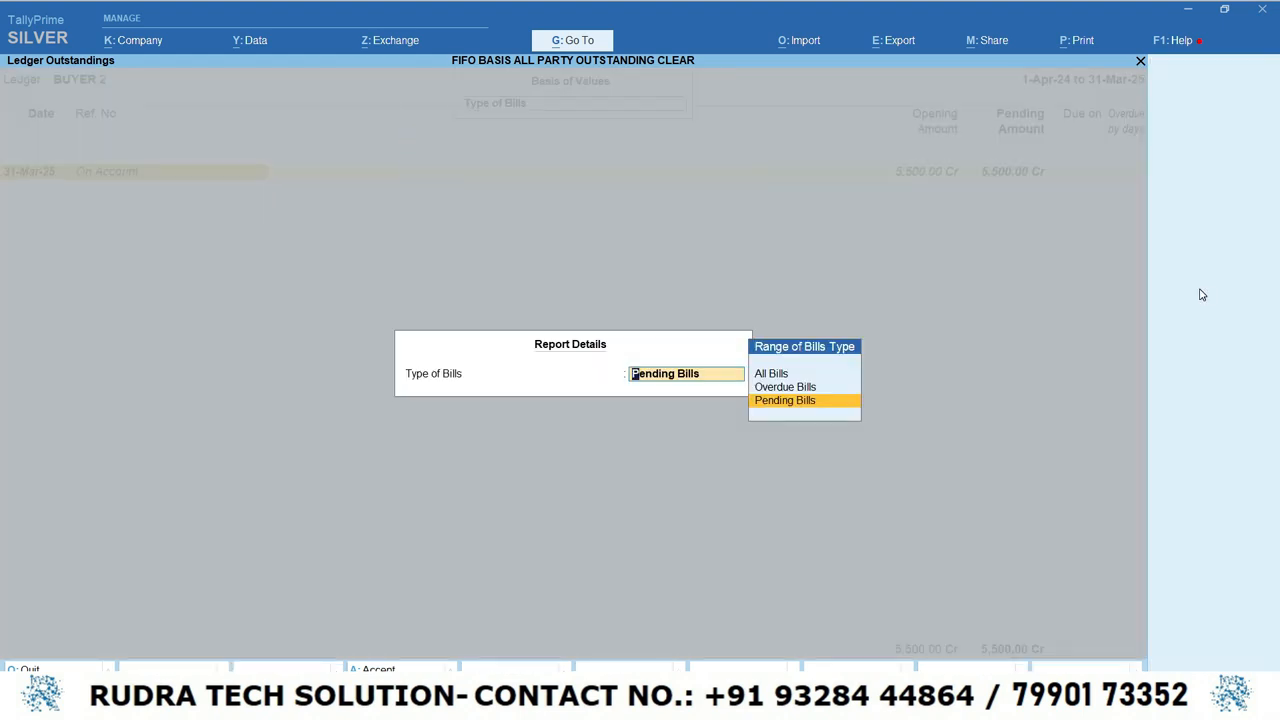
key("Up")
key("Up")
key("Return")
key("ctrl+a")
key("alt+F5")
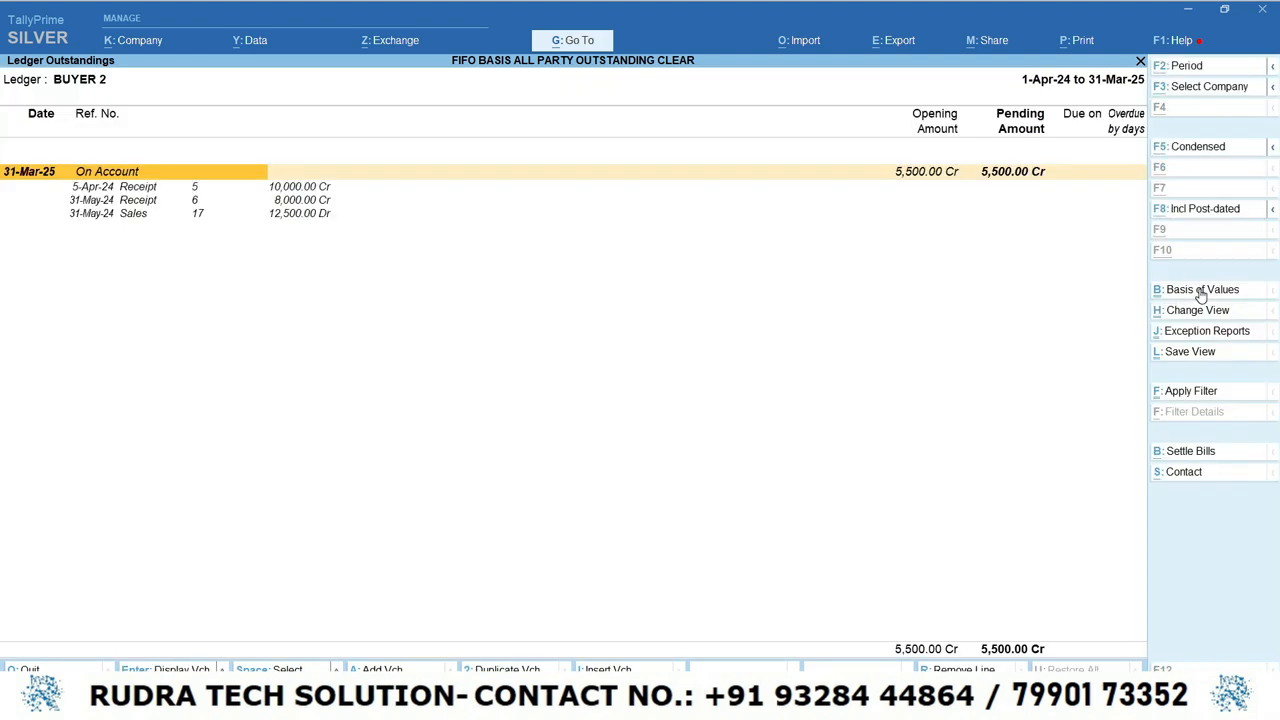
Examine BUYER 2's individual On Account receipt and sales entries, and return to the ledger details report.
key("Down")
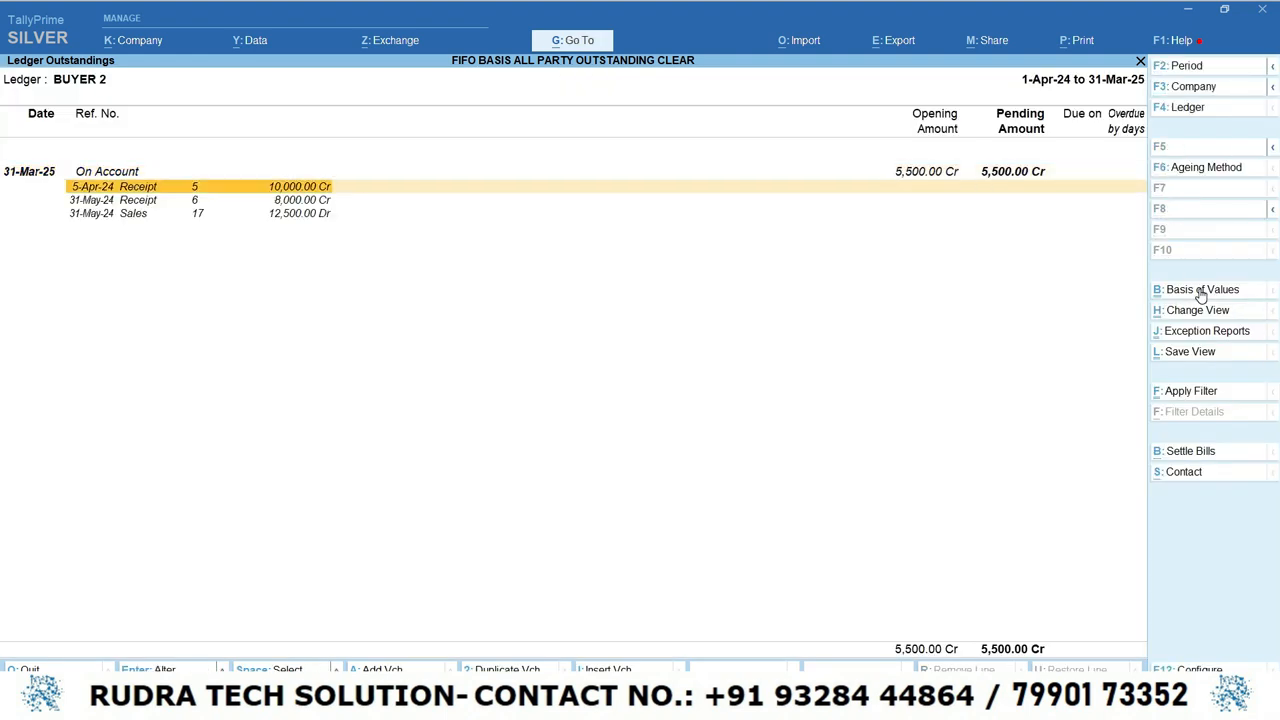
key("Down")
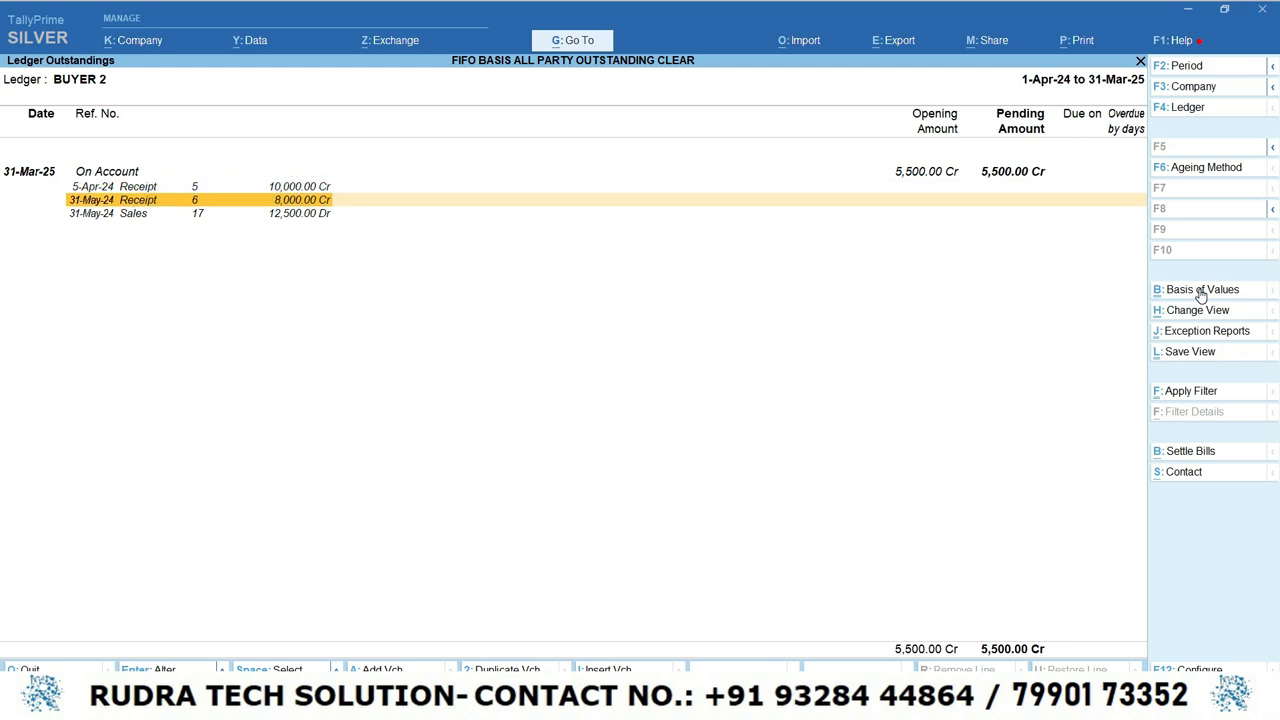
key("Down")
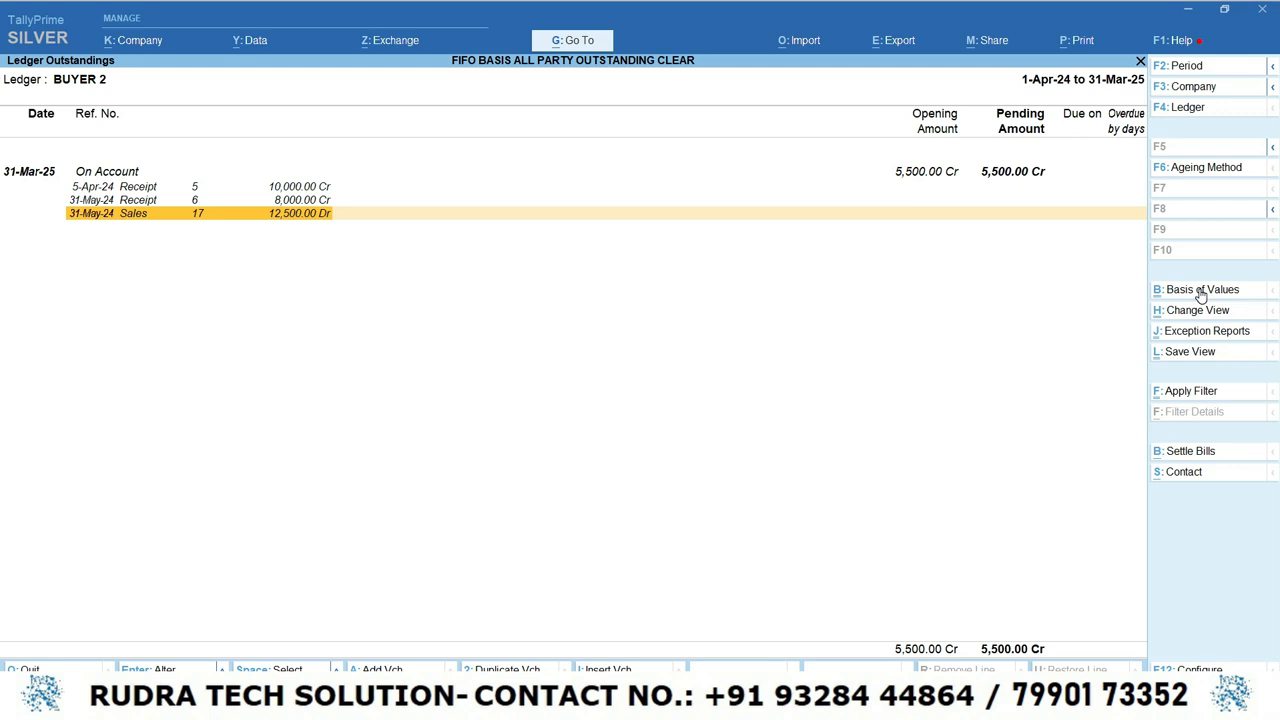
key("Escape")
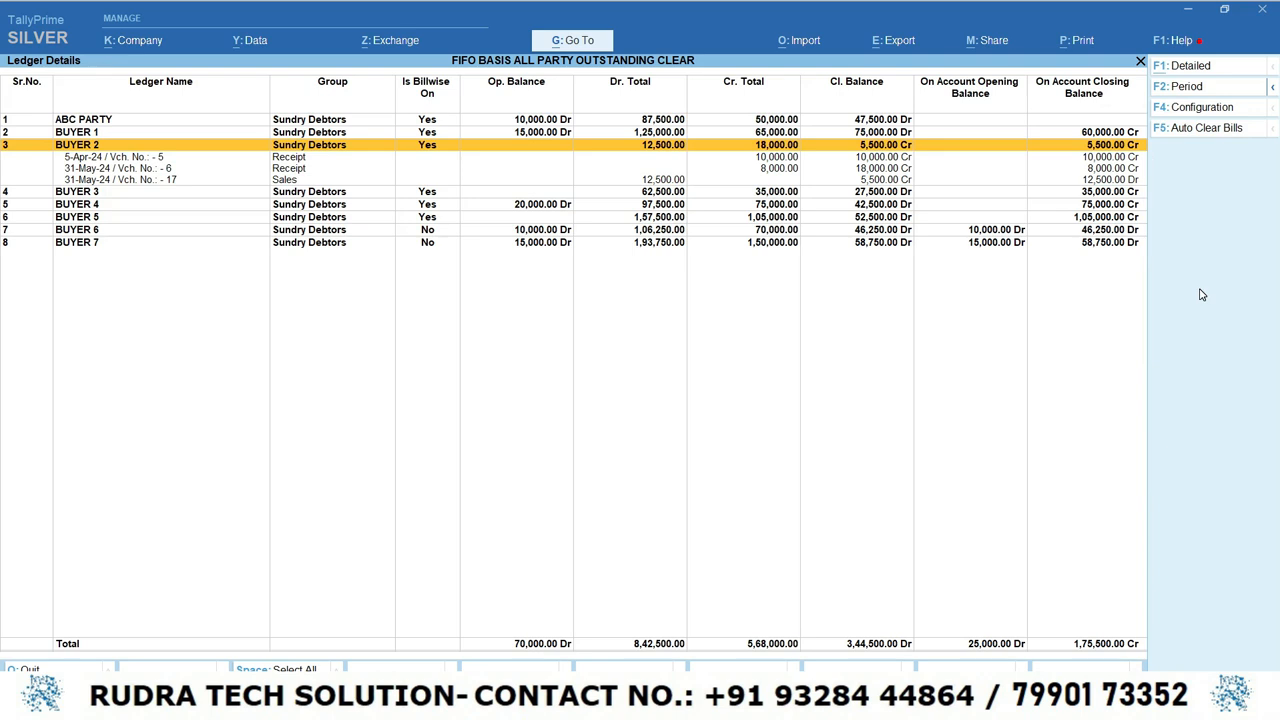
Collapse BUYER 2's voucher breakdown and run Auto Clear Bills on the BUYER 2 ledger.
key("alt+F1")
key("alt+F1")
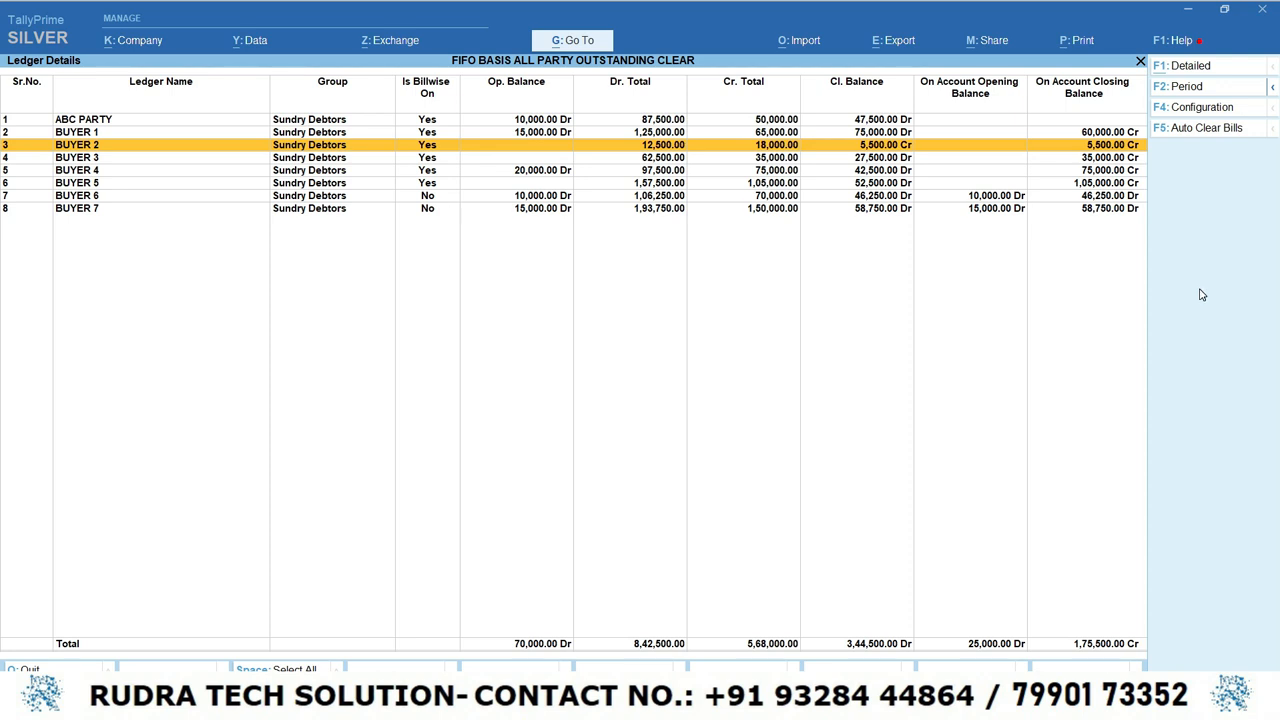
key("space")
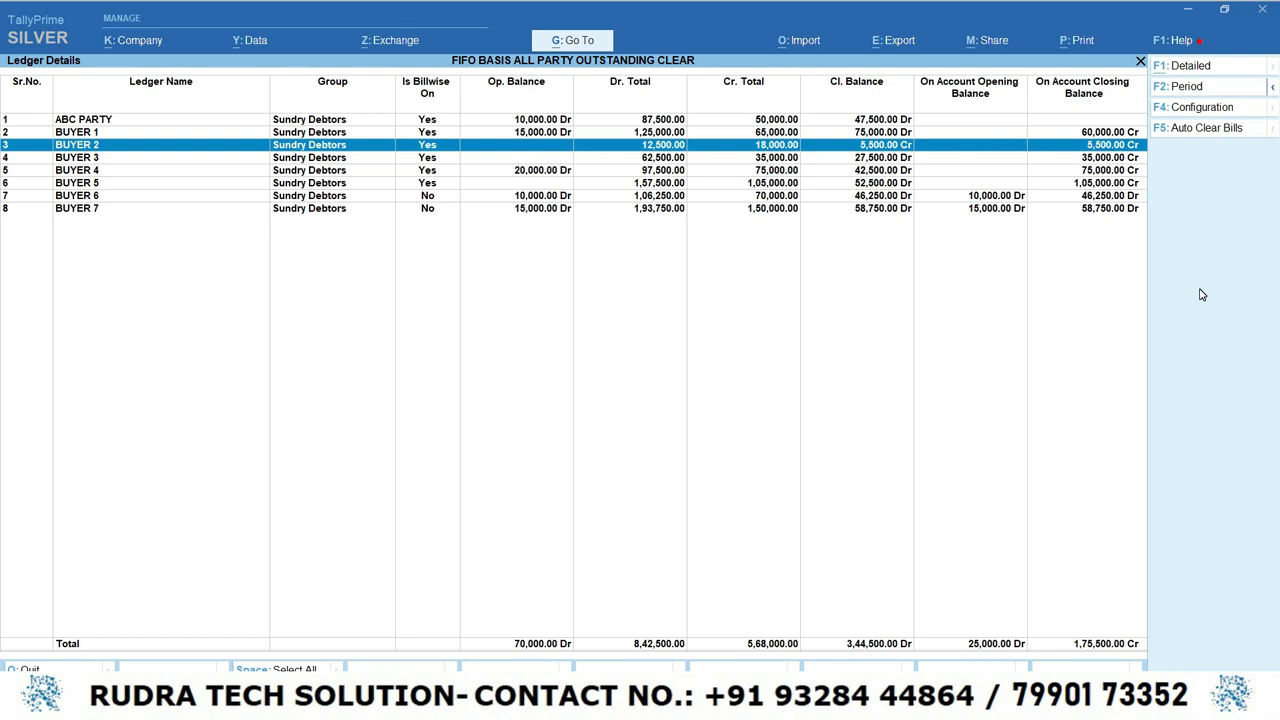
left_click(1207, 130)
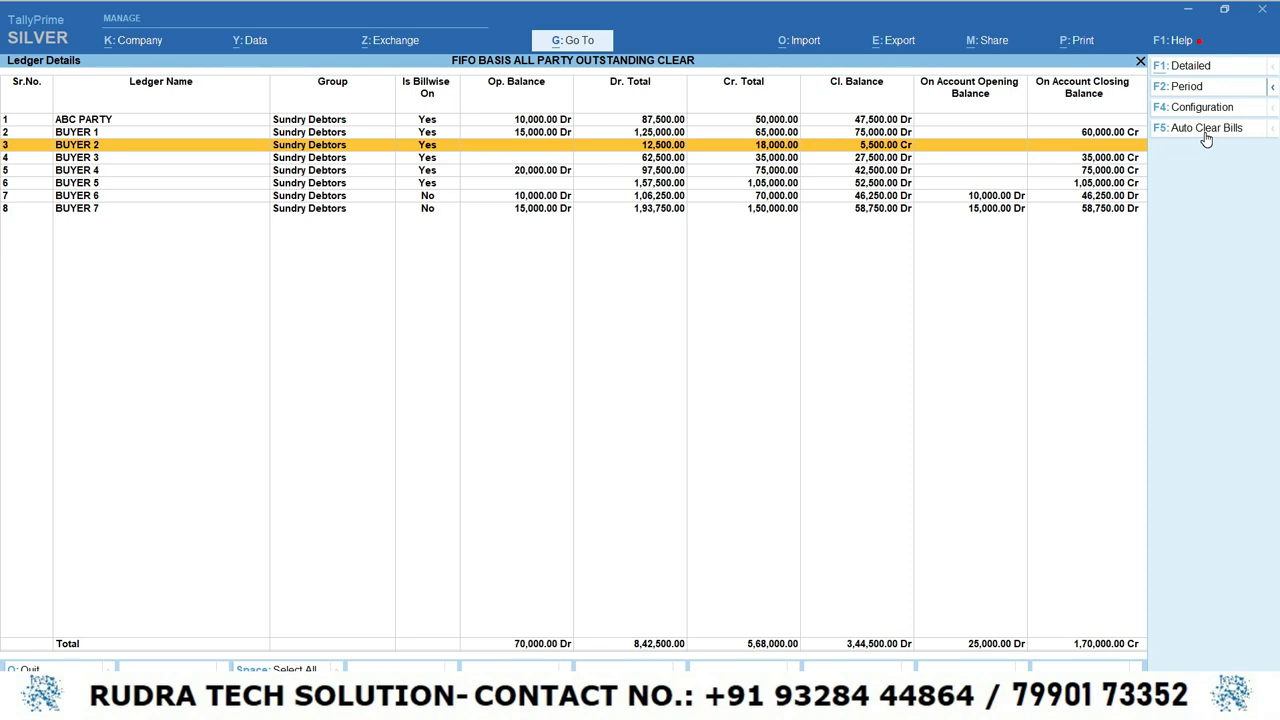
Open BUYER 2's ledger outstandings and examine pending bill 6 in detailed view.
key("Return")
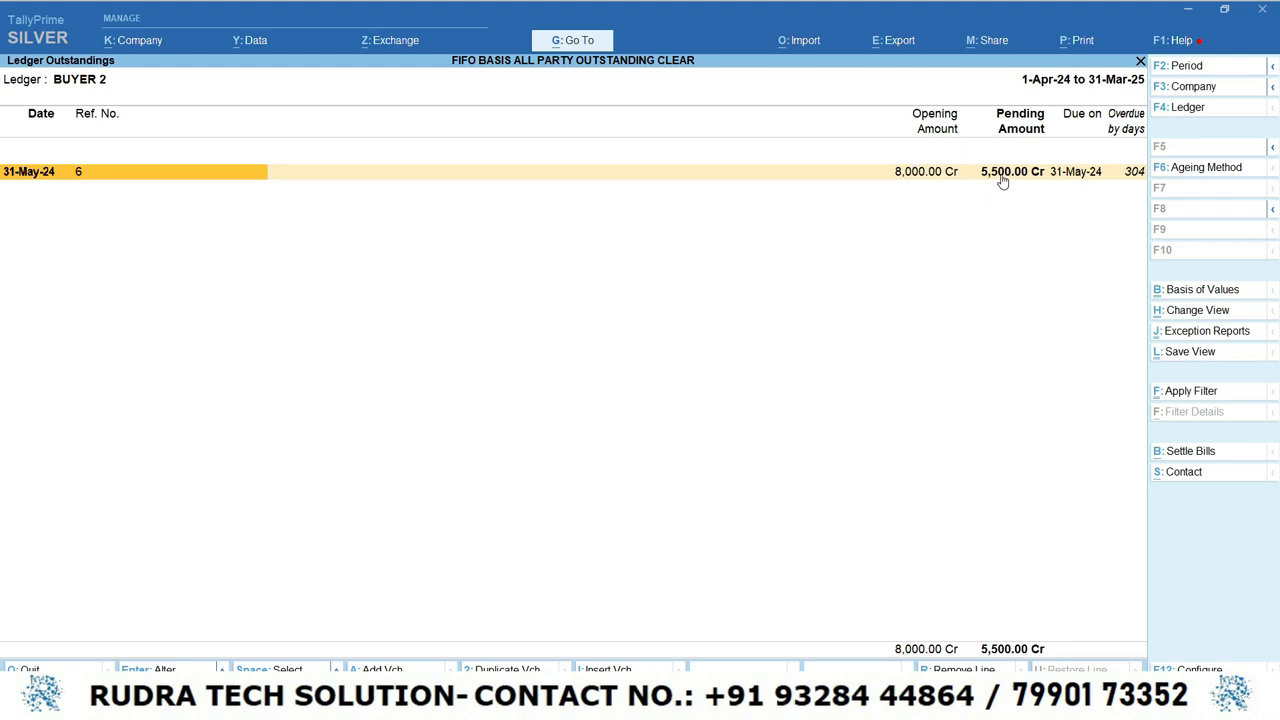
key("alt+F5")
key("Down")
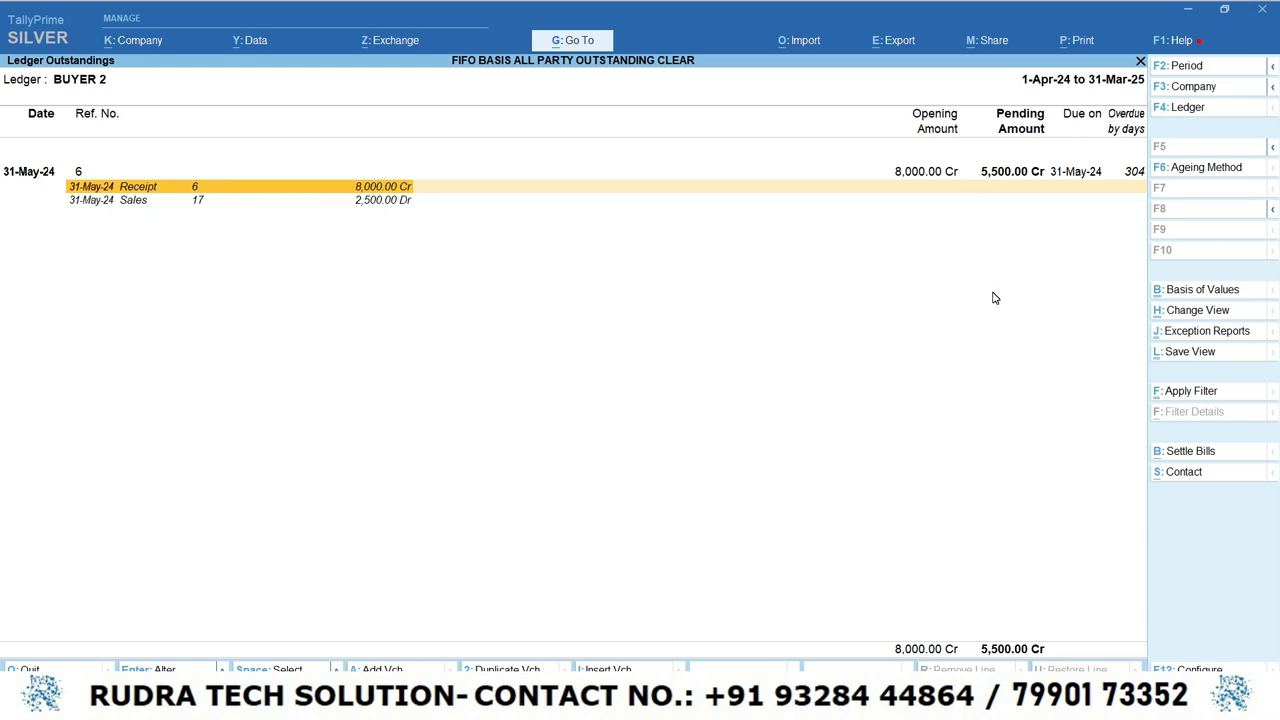
Set the Type of Bills to All Bills in the basis of values for BUYER 2's cleared outstandings.
left_click(1199, 290)
key("Return")
key("Up")
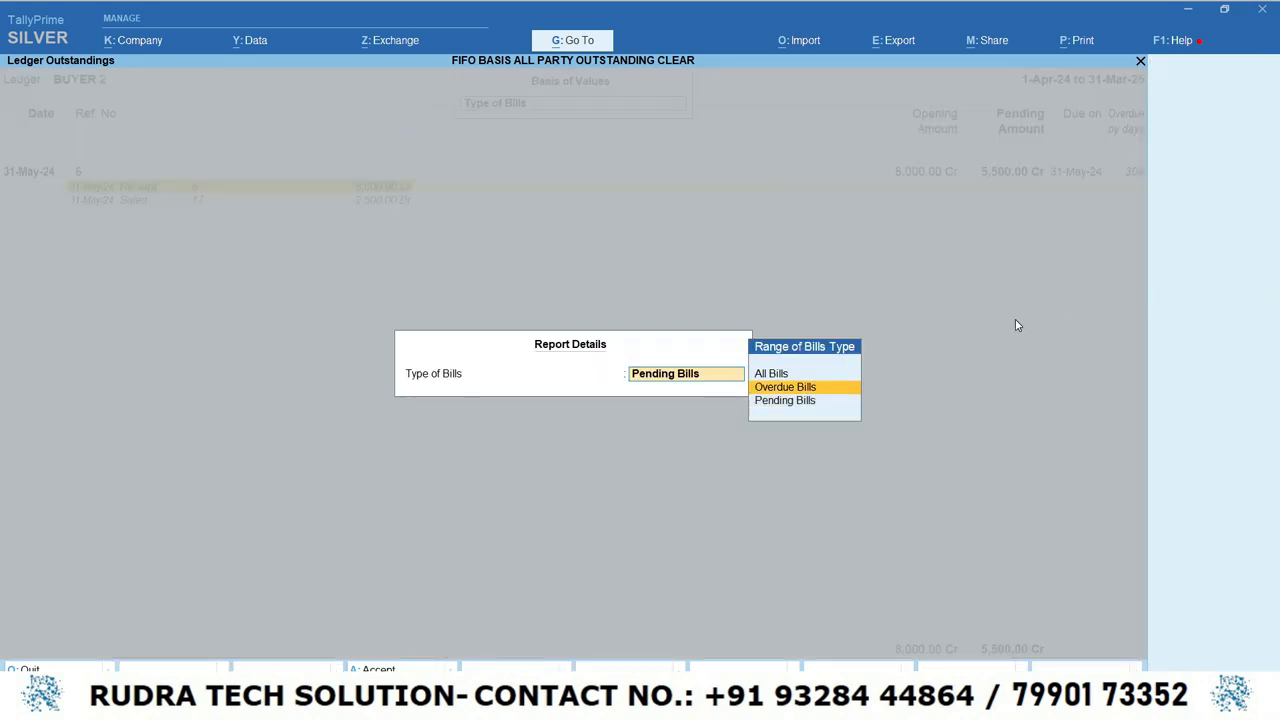
key("Up")
key("Return")
key("ctrl+a")
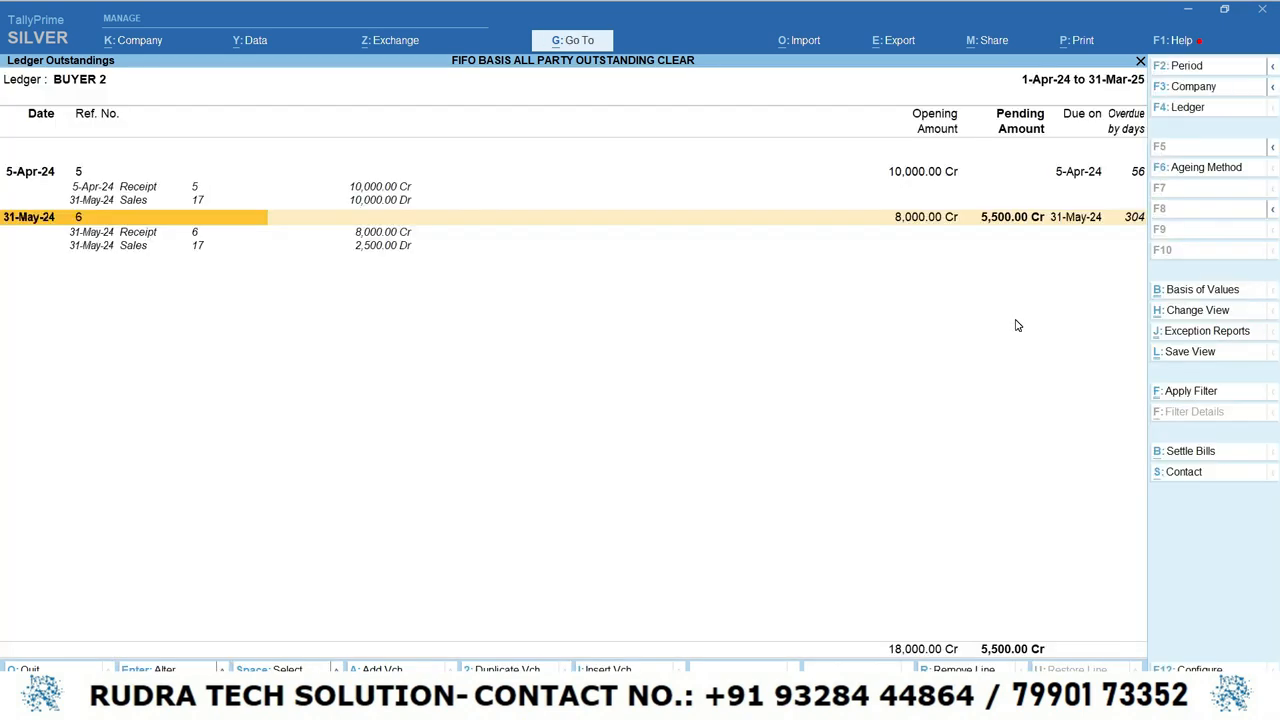
Examine how sales voucher 17 is adjusted against receipts 5 and 6 in BUYER 2's bills.
key("Up")
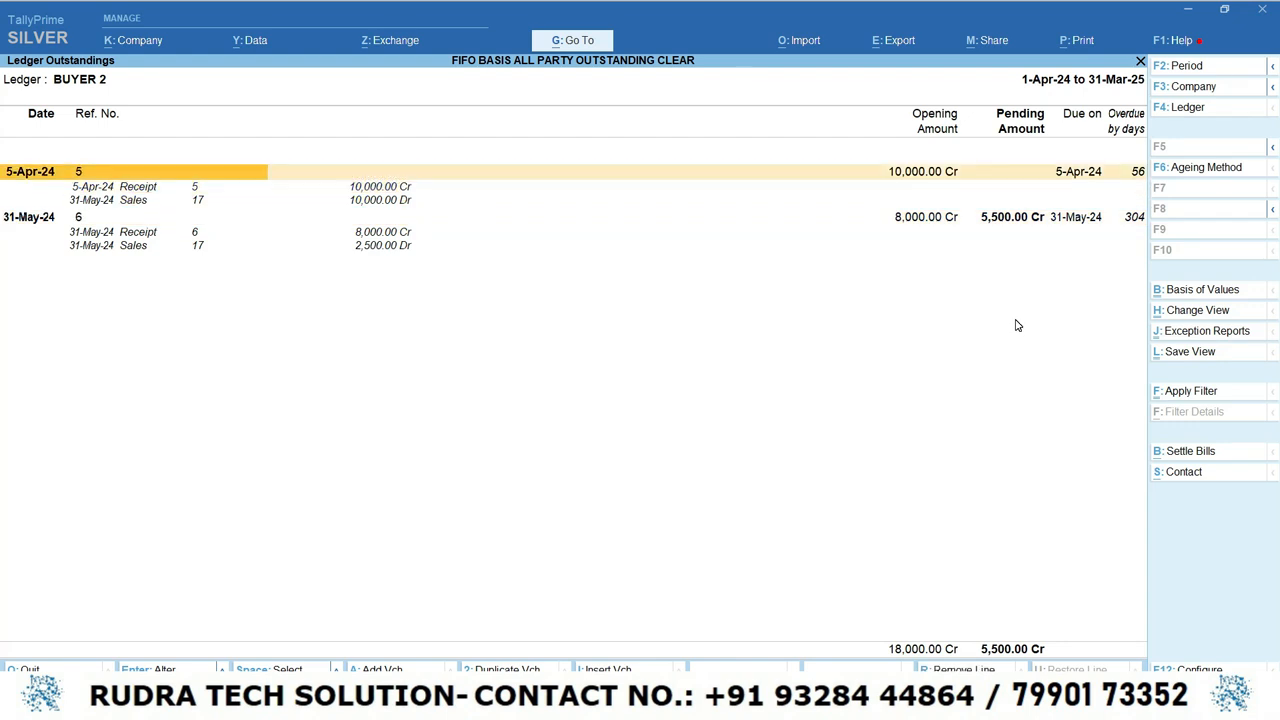
key("Down")
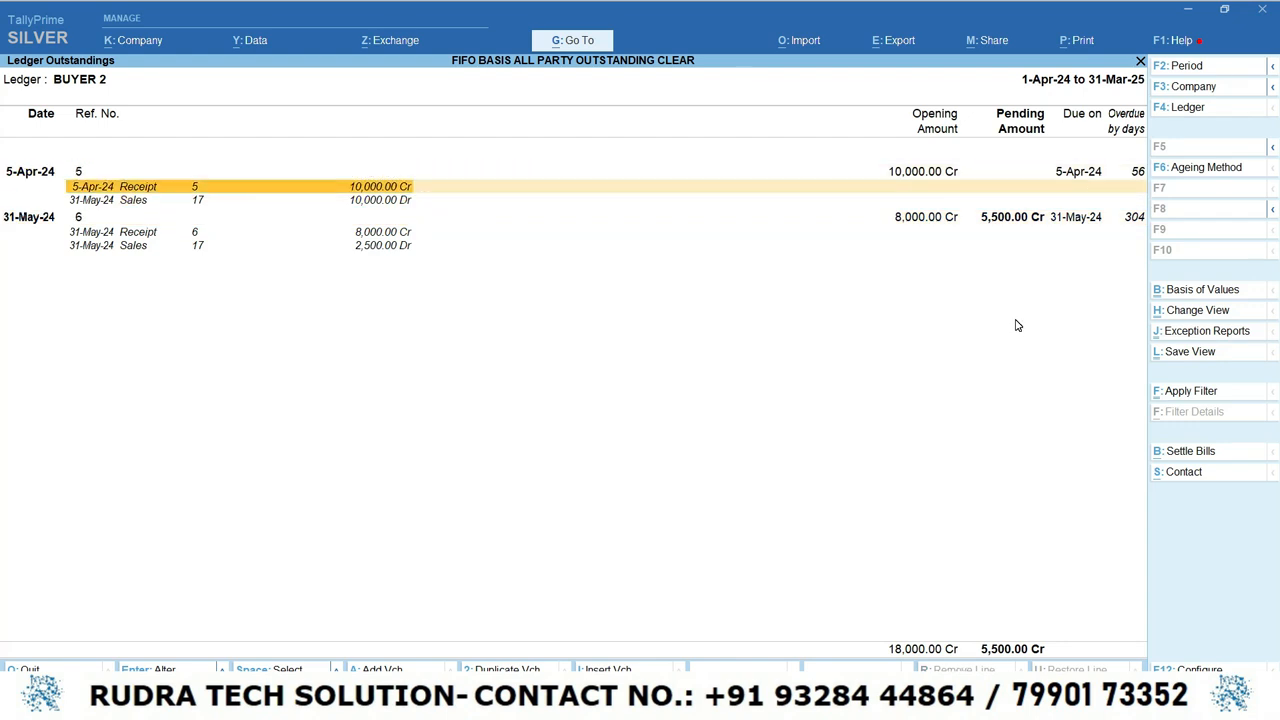
key("Down")
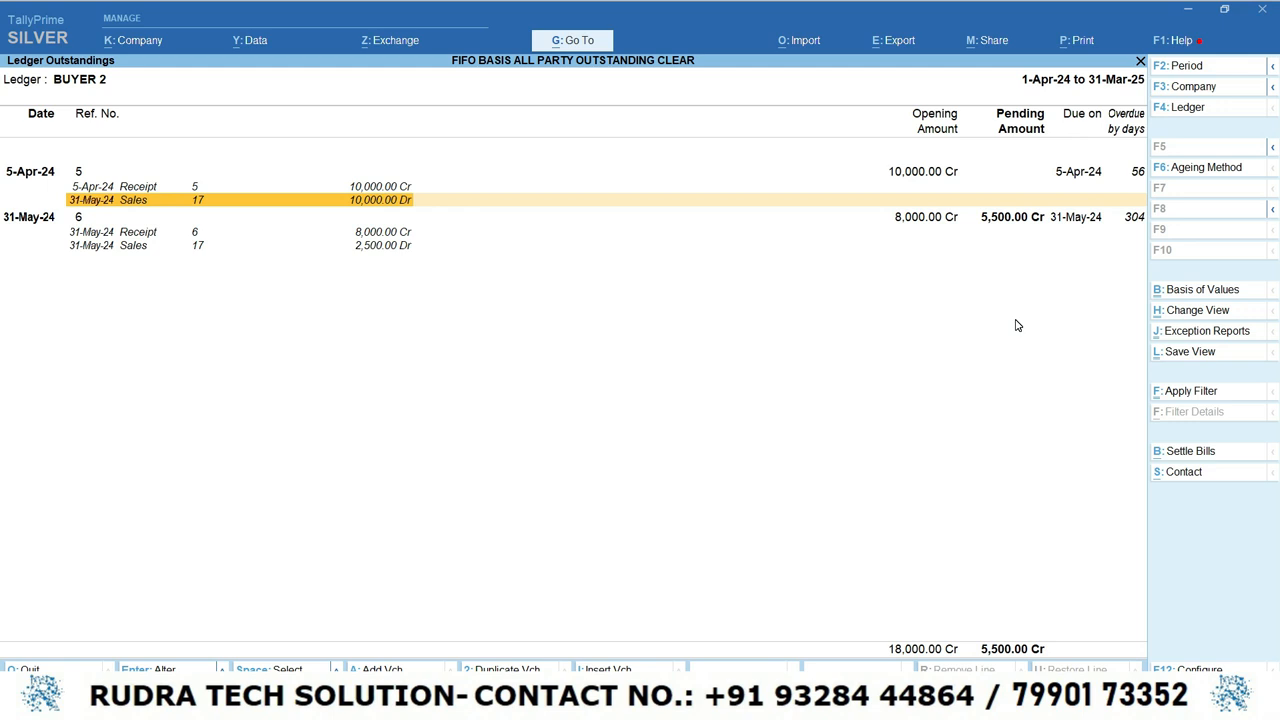
key("Down")
key("Down")
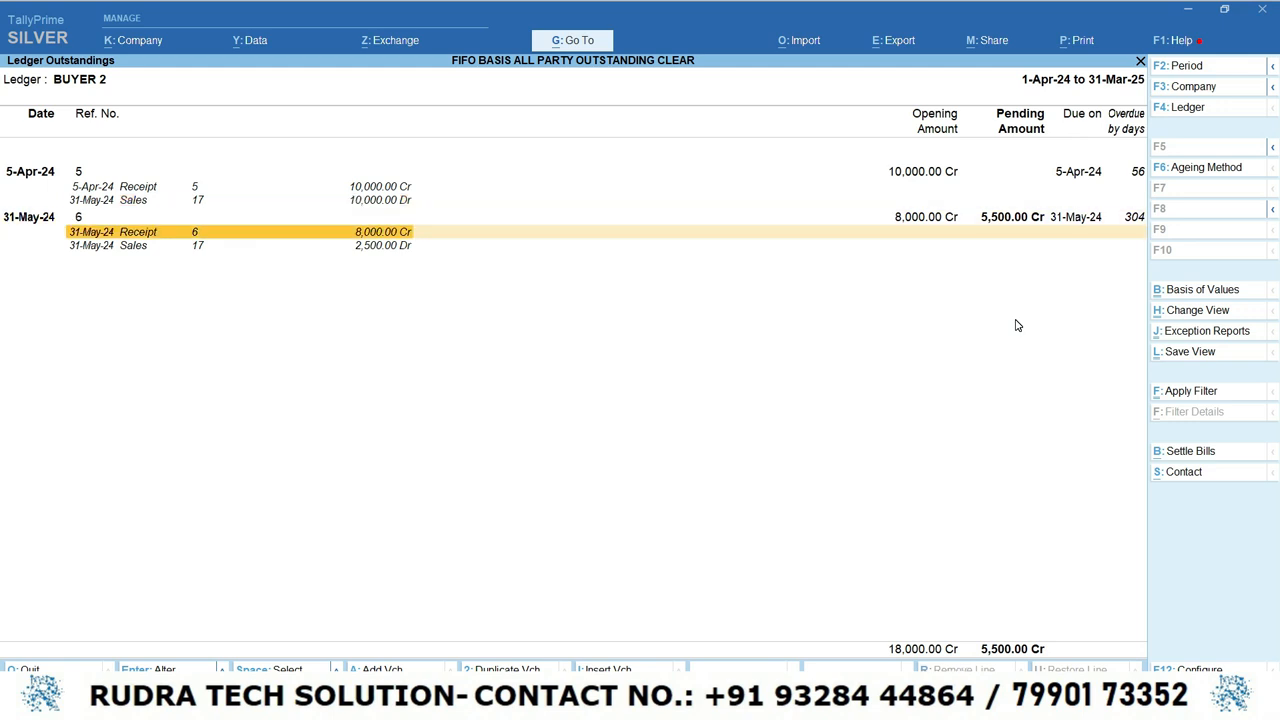
key("Down")
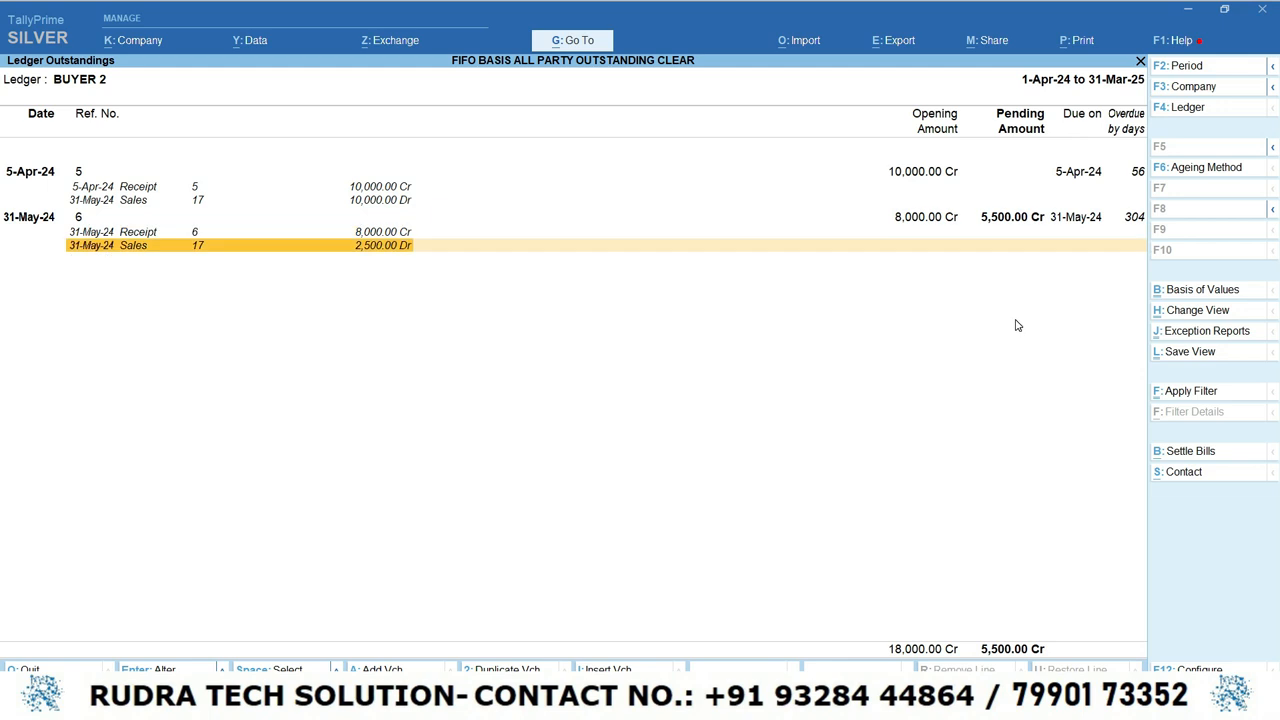
key("Up")
key("Up")
key("Up")
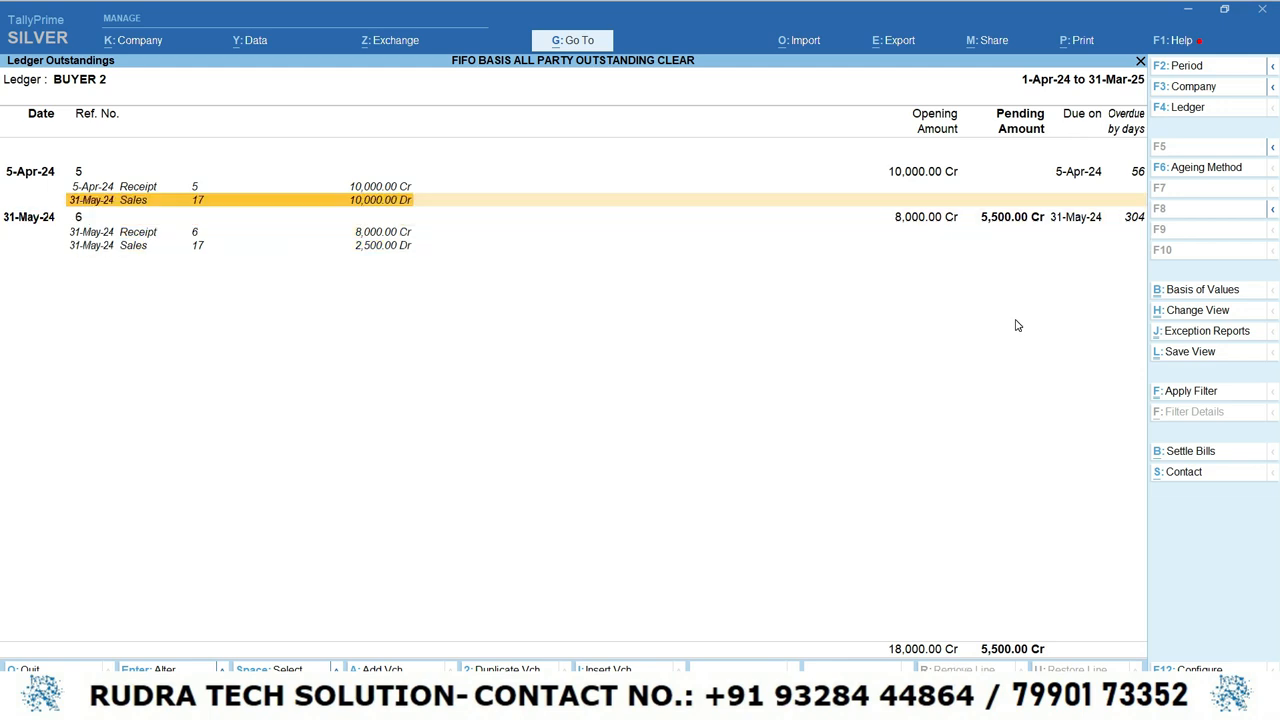
key("Down")
key("Down")
key("Down")
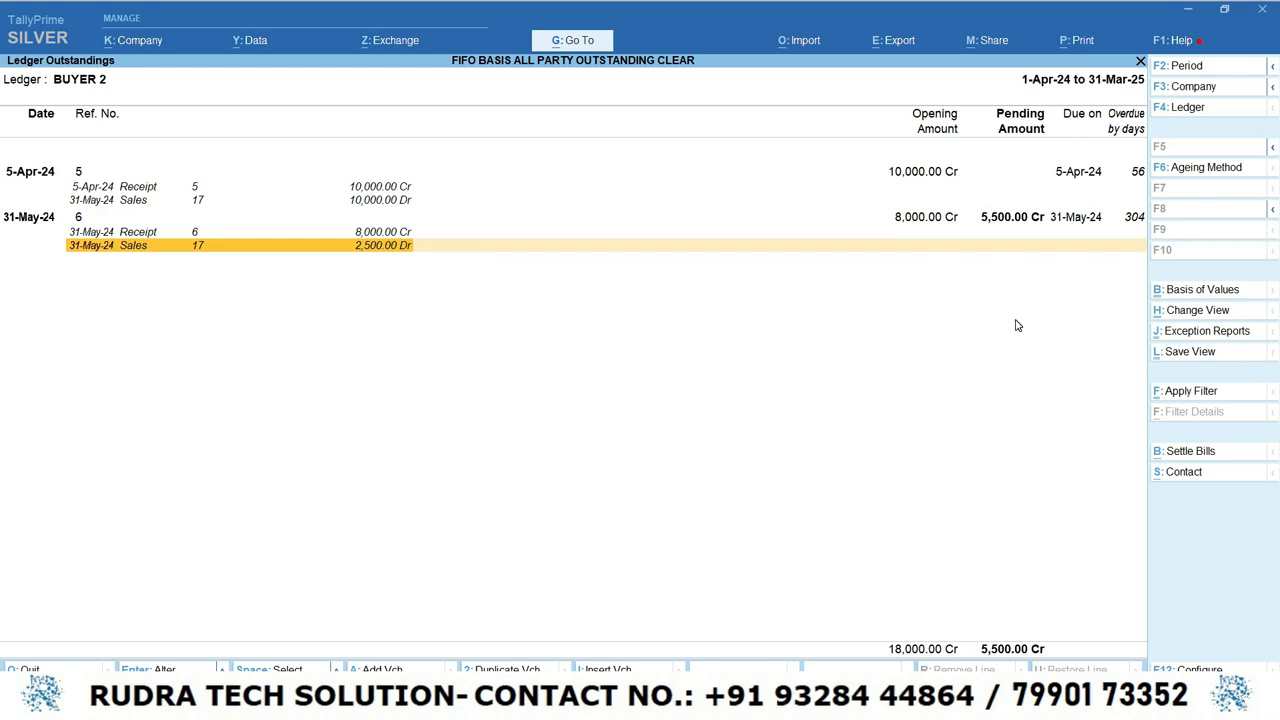
key("space")
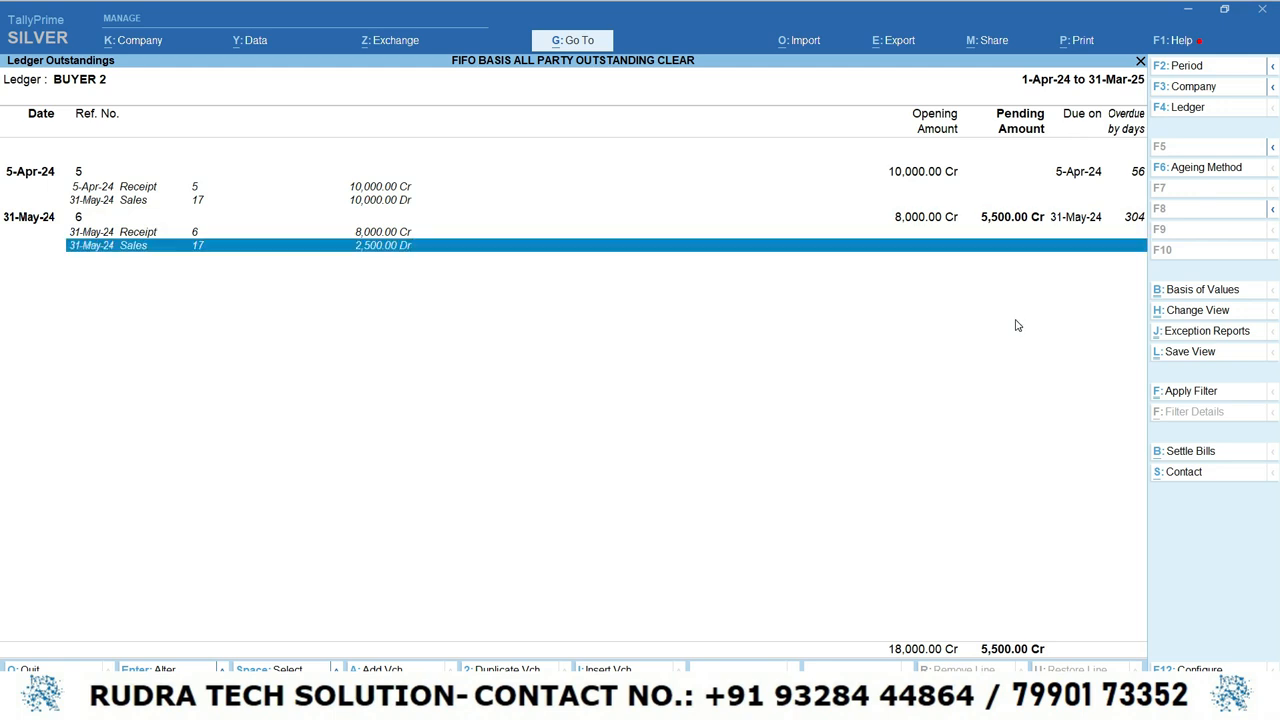
Check bill 6's opening and pending amounts for BUYER 2, and return to the ledger details report.
key("Up")
key("Up")
key("Right")
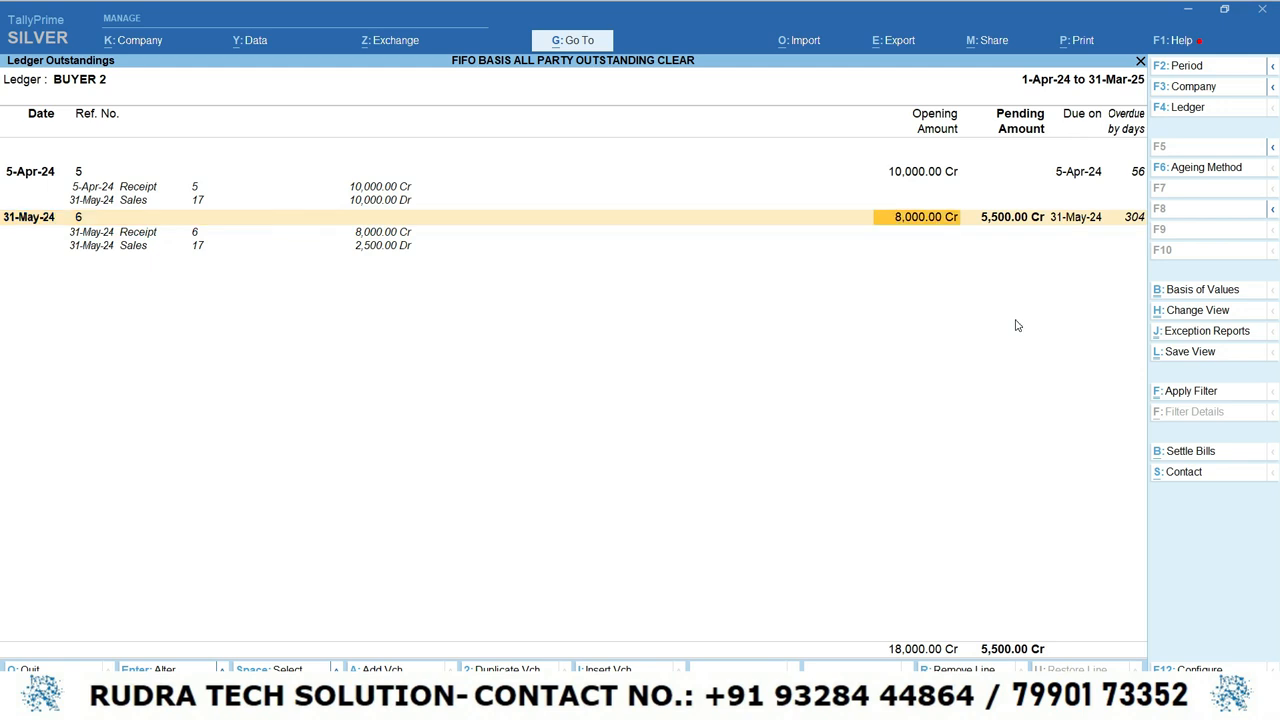
key("Right")
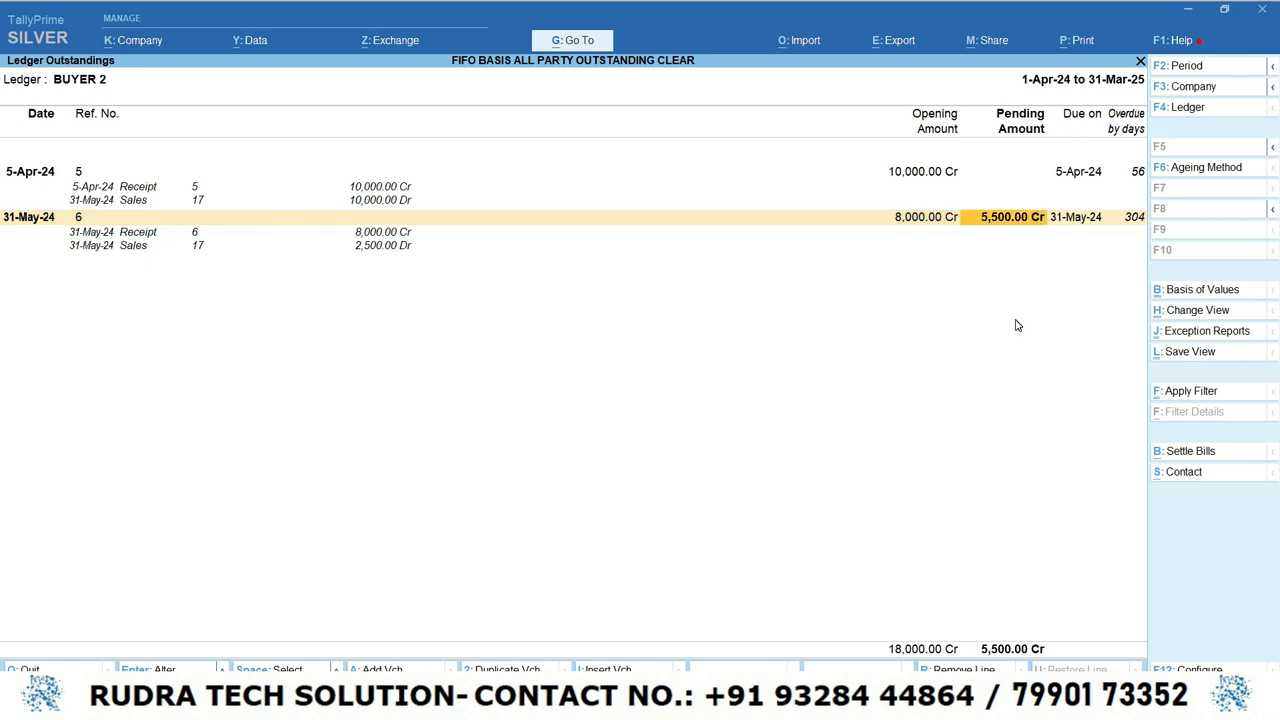
key("Escape")
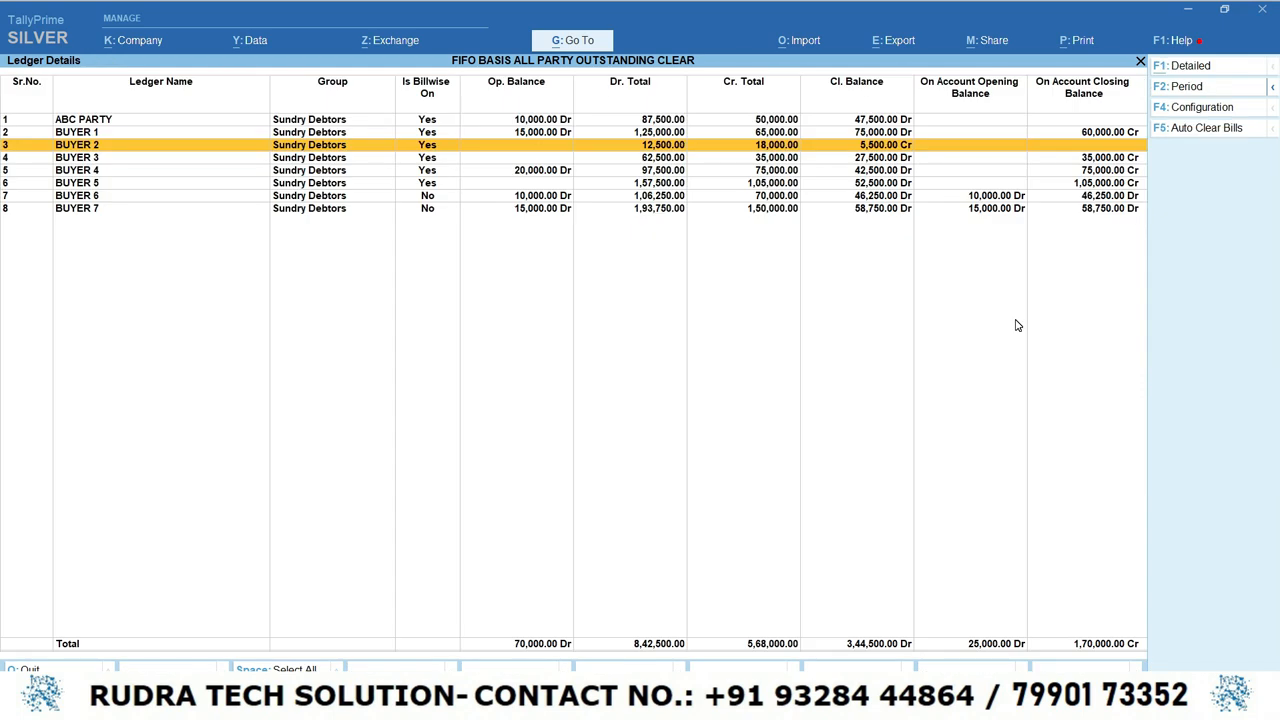
Select the BUYER 6 and BUYER 7 ledgers and automatically clear their on-account bills.
key("Down")
key("Down")
key("Down")
key("Down")
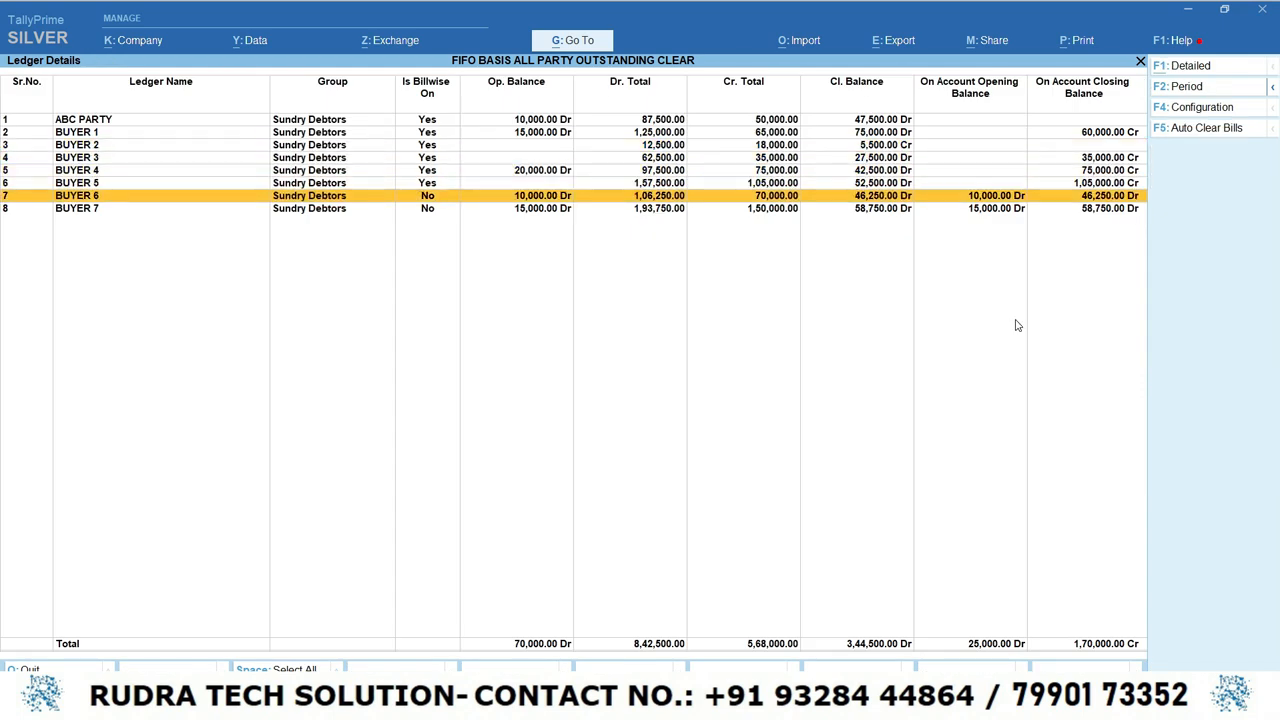
key("Down")
key("Up")
key("space")
key("Down")
key("space")
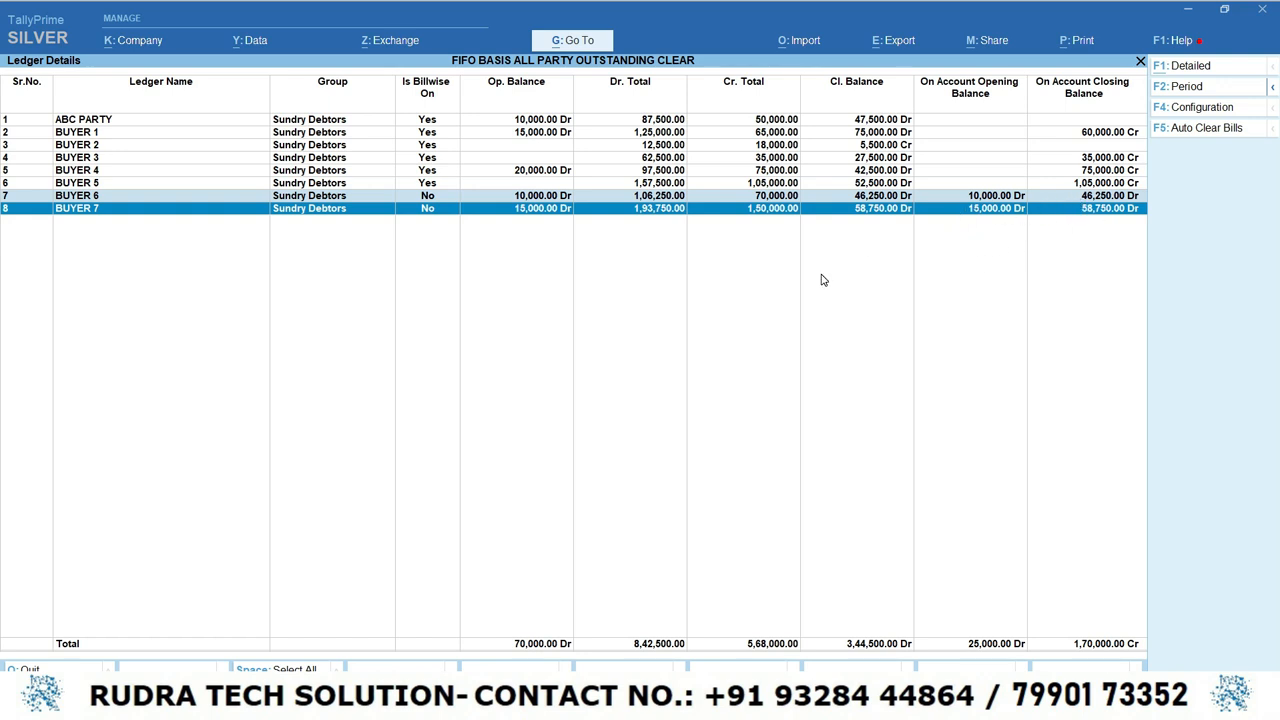
left_click(1208, 130)
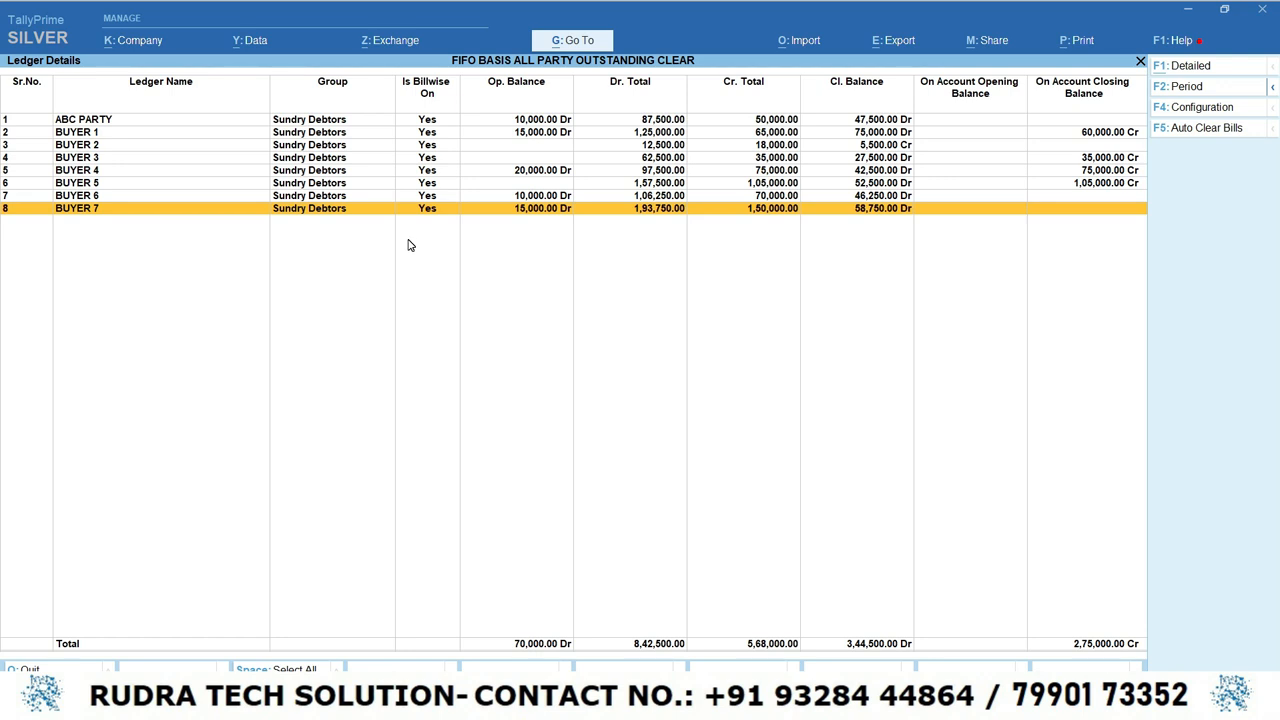
Open BUYER 6's ledger outstandings, set the Type of Bills to All Bills, and show the bills in detailed view.
key("Up")
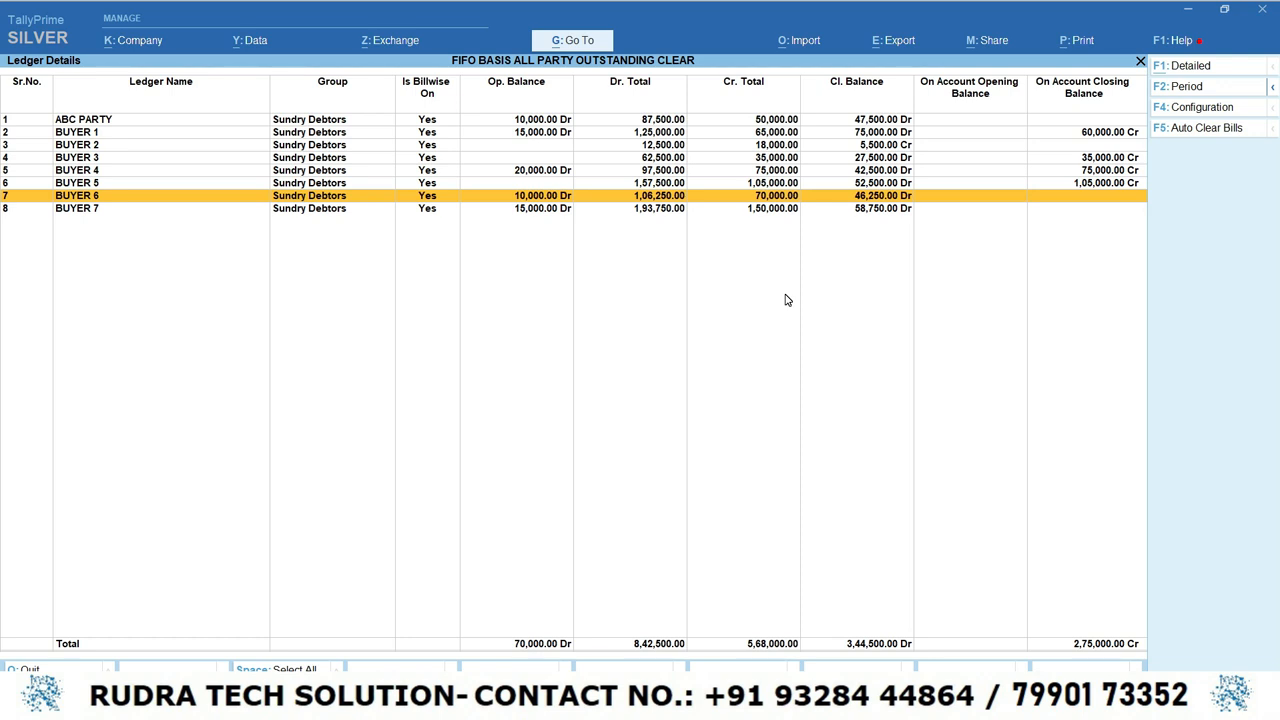
key("Return")
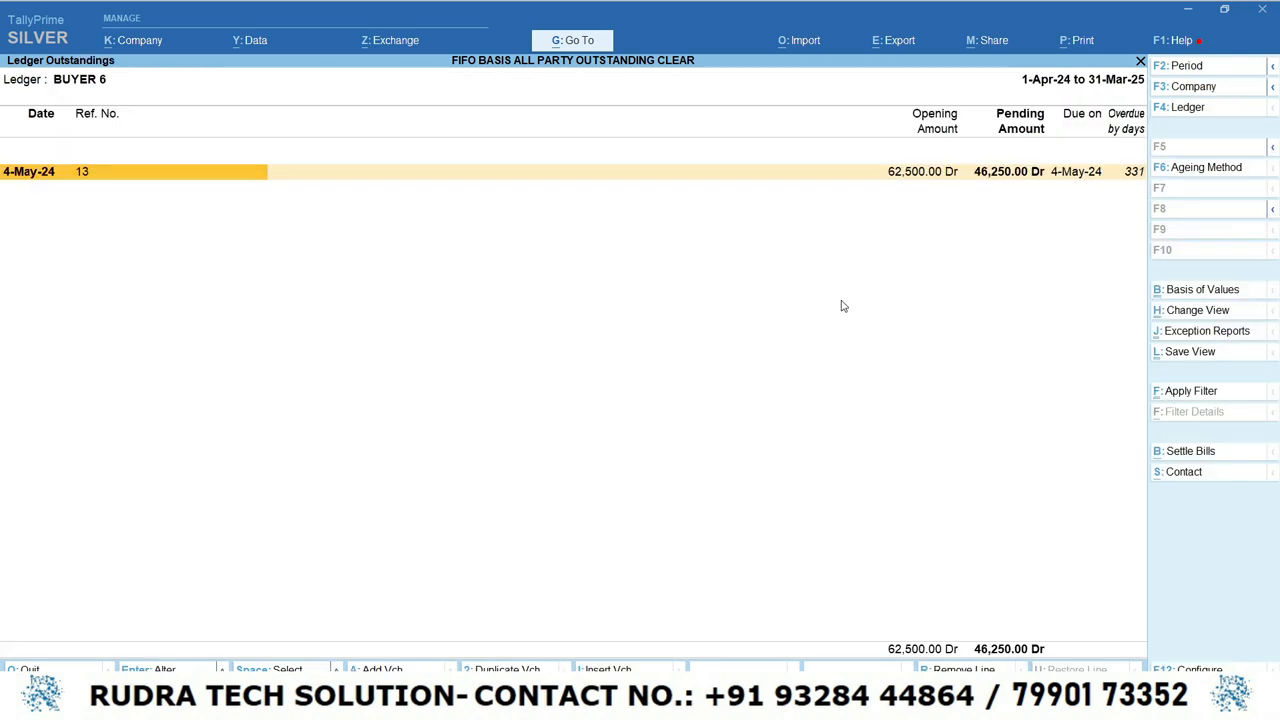
left_click(1202, 296)
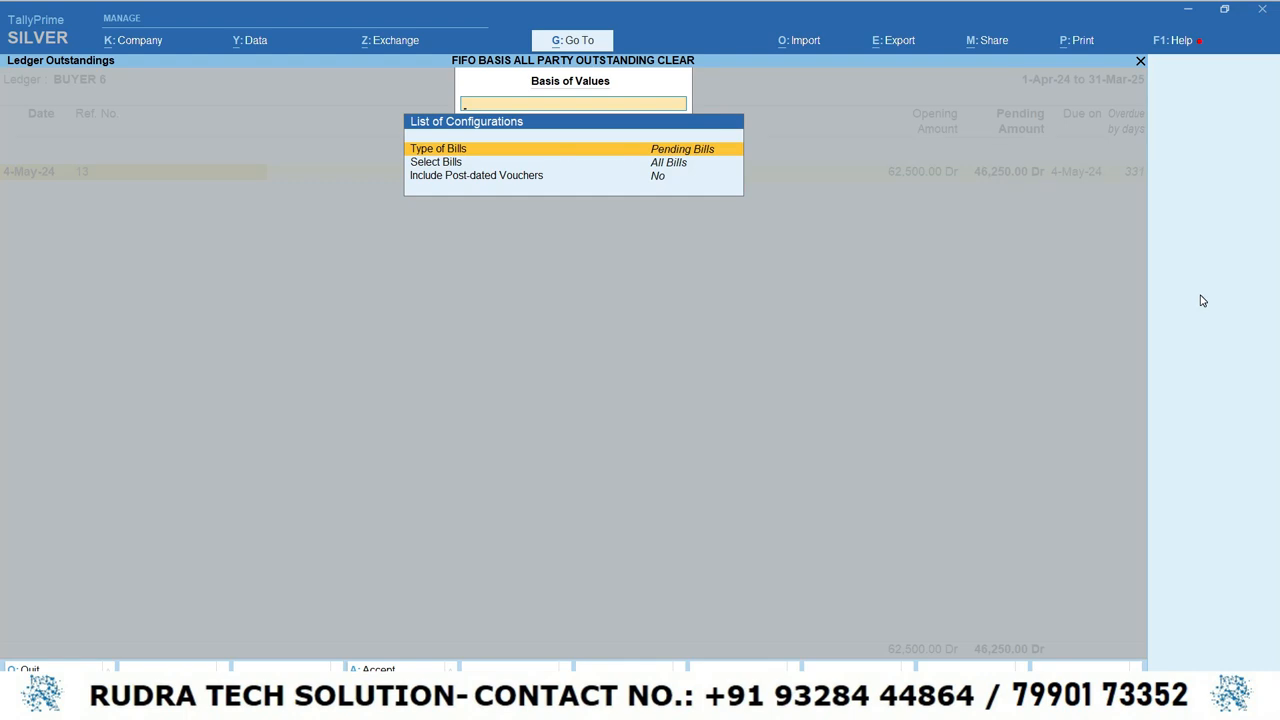
key("Return")
key("Up")
key("Up")
key("Return")
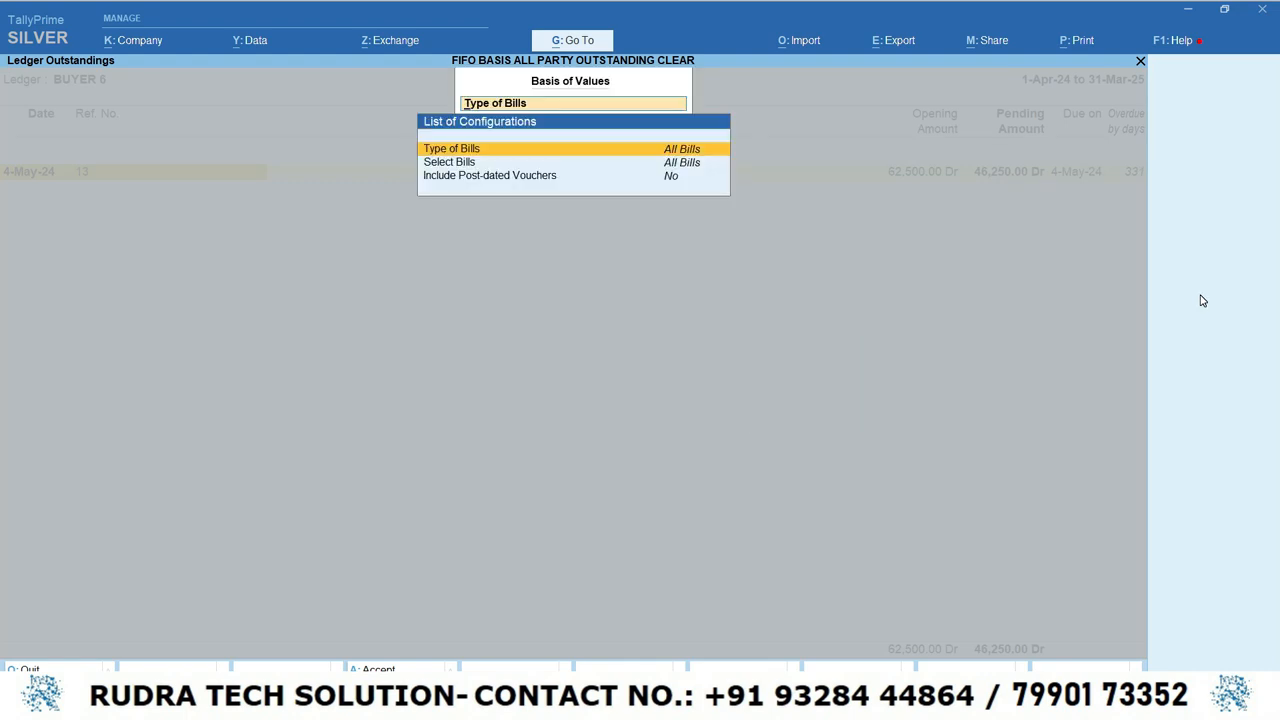
key("ctrl+a")
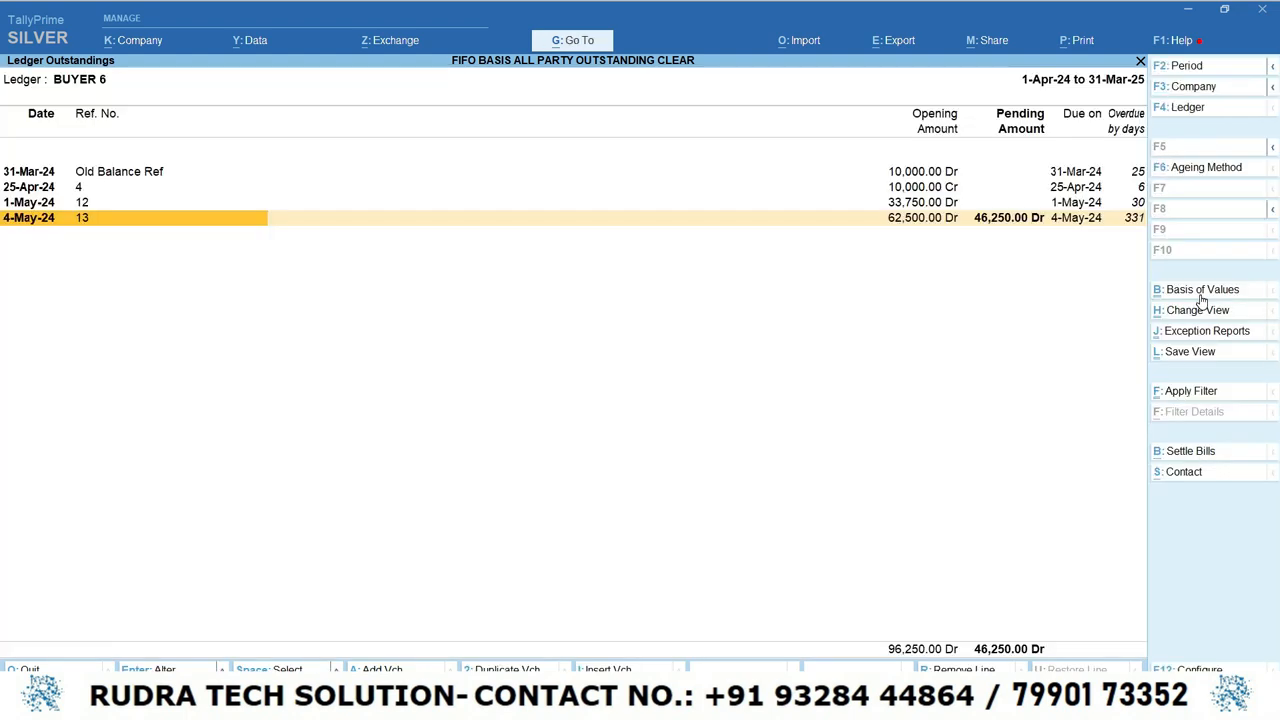
key("alt+F1")
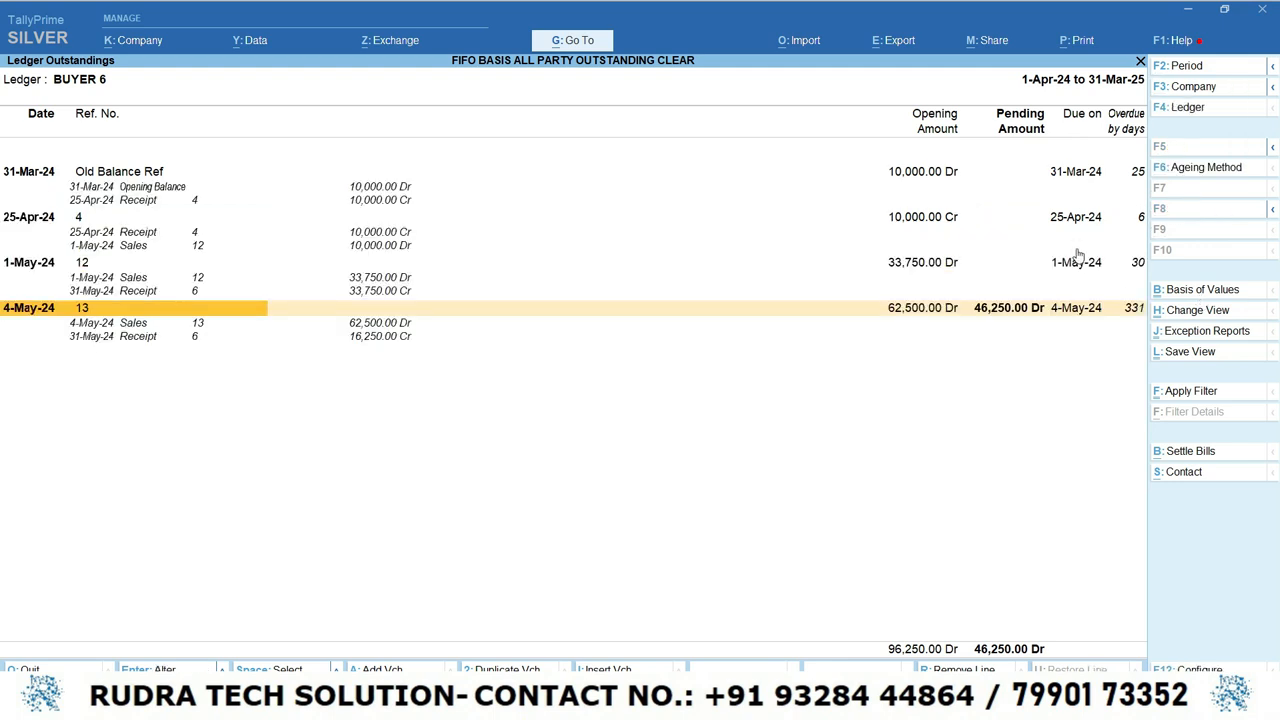
Examine how receipt 4 is adjusted against BUYER 6's Old Balance Ref and sales voucher 12.
left_click(137, 188)
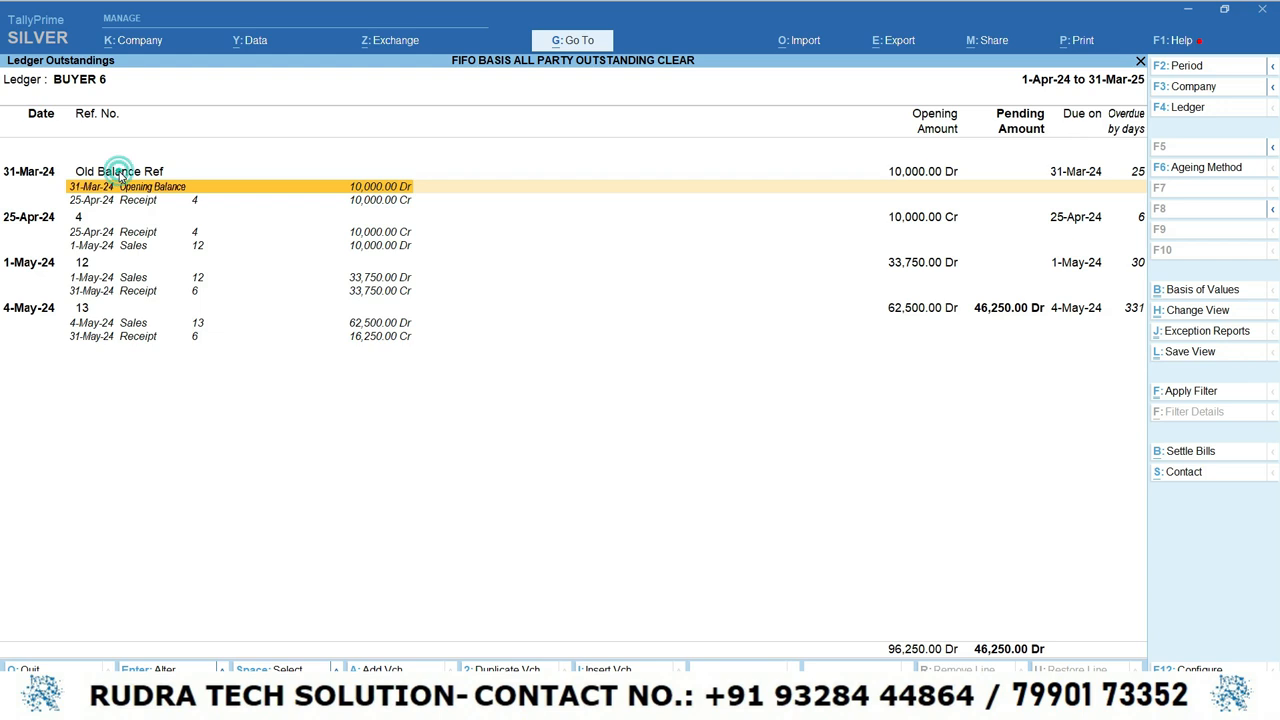
left_click(120, 168)
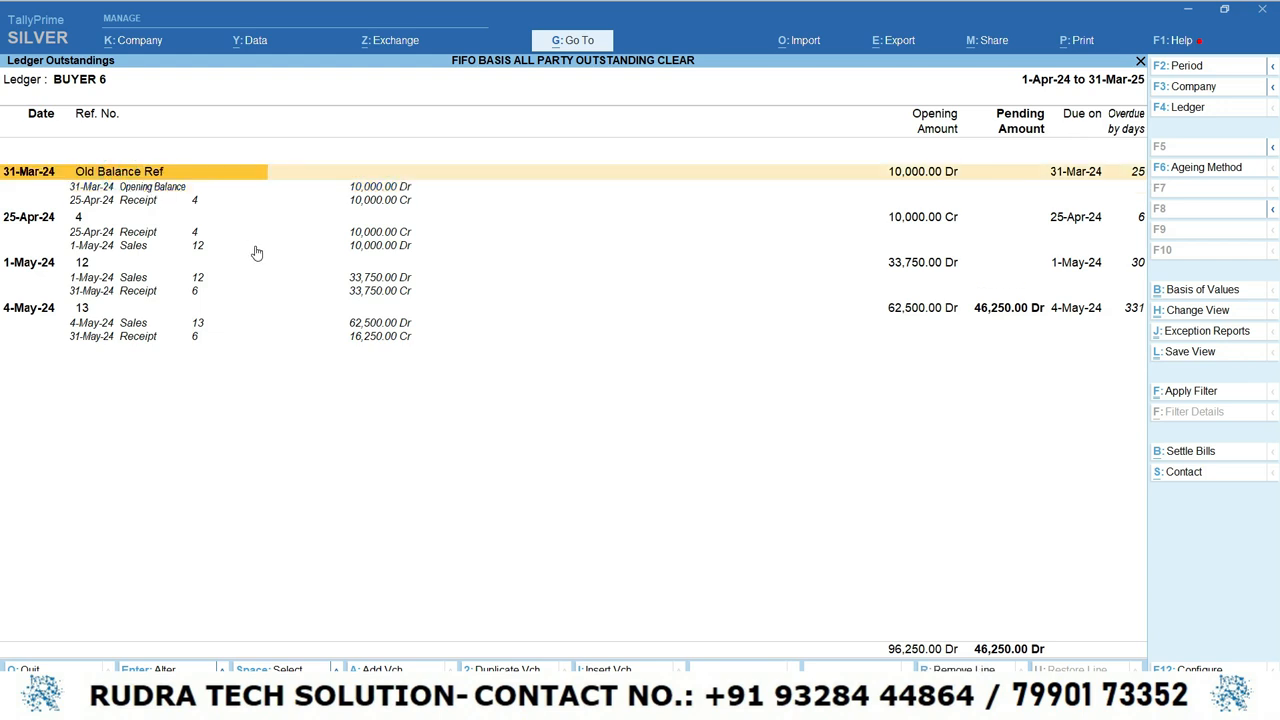
key("Down")
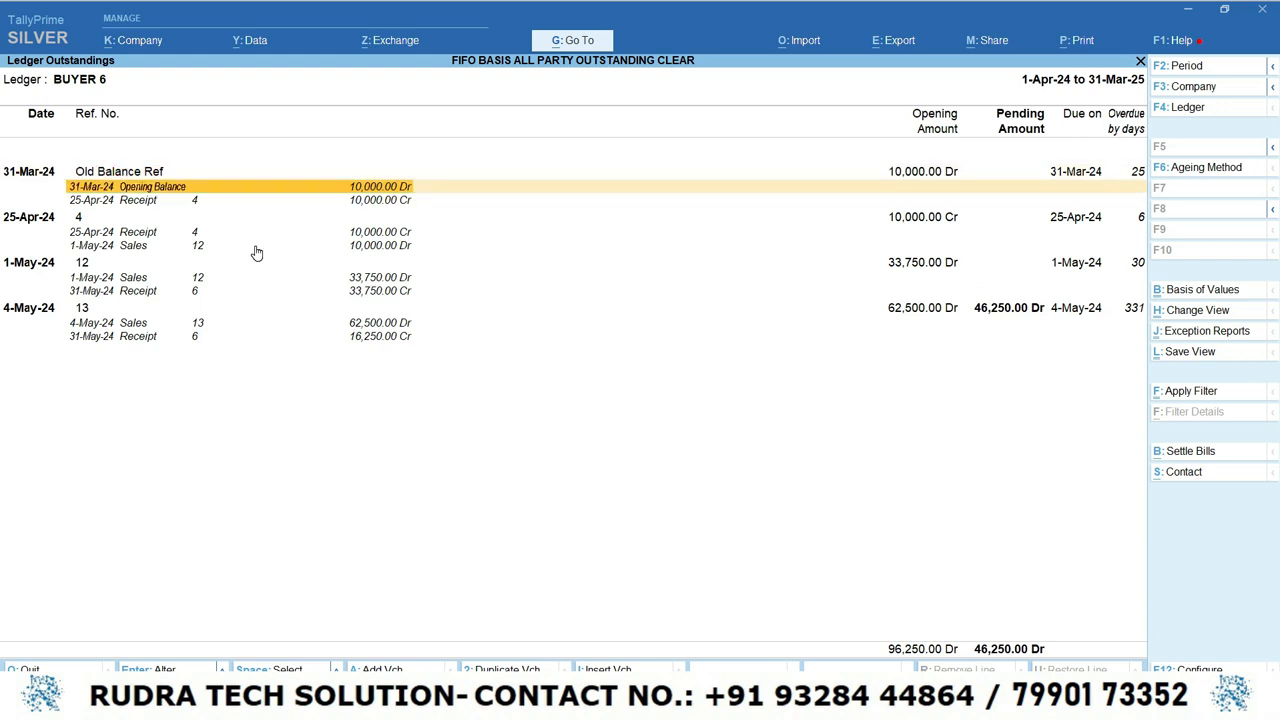
key("Down")
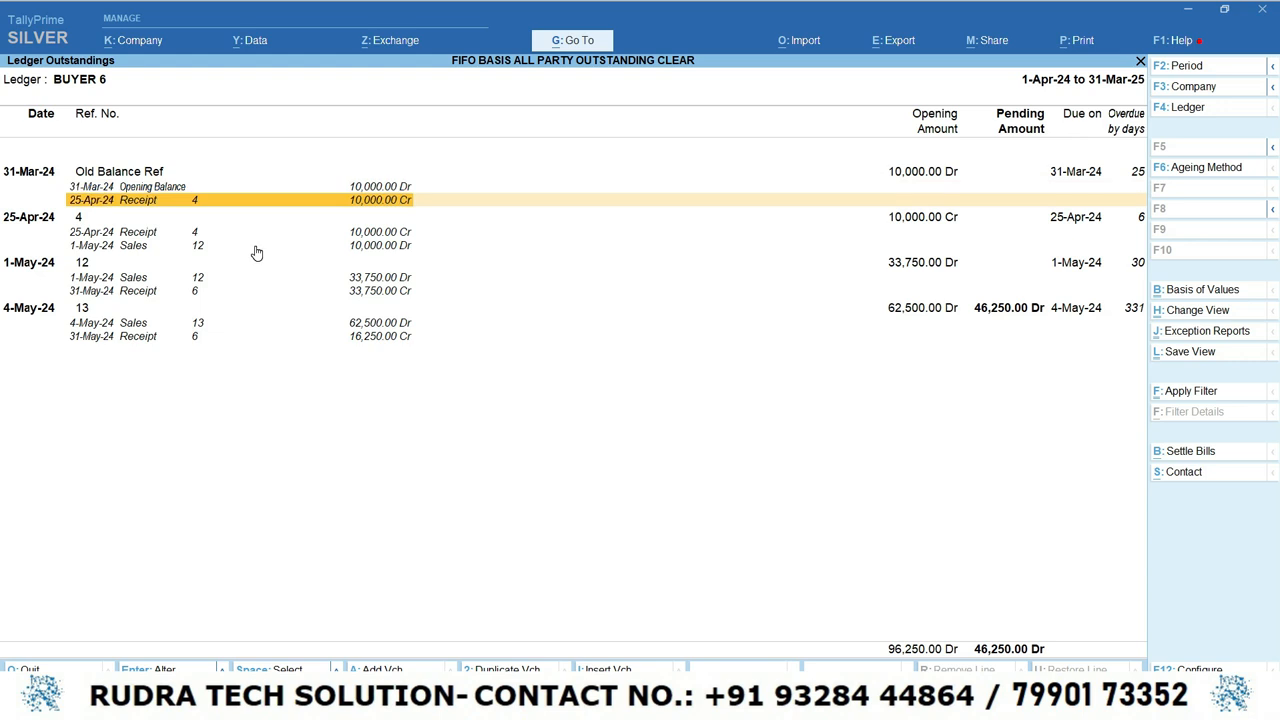
key("Down")
key("Down")
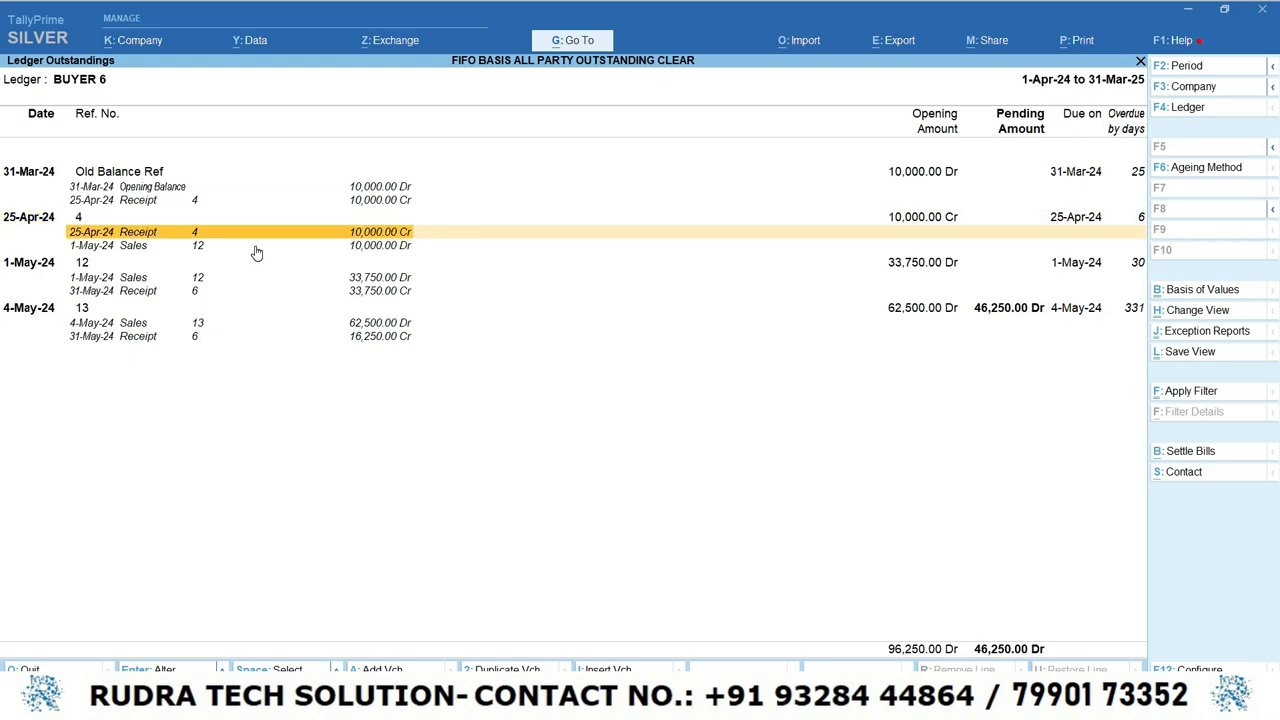
key("Down")
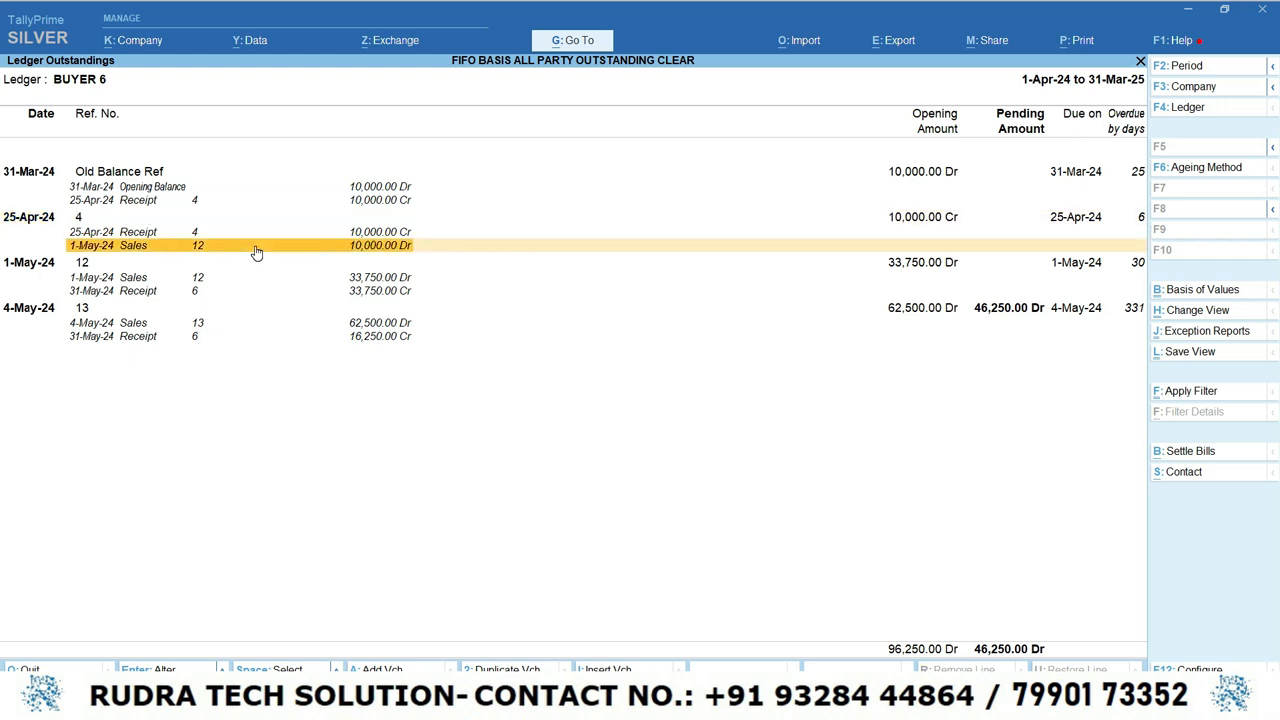
key("Up")
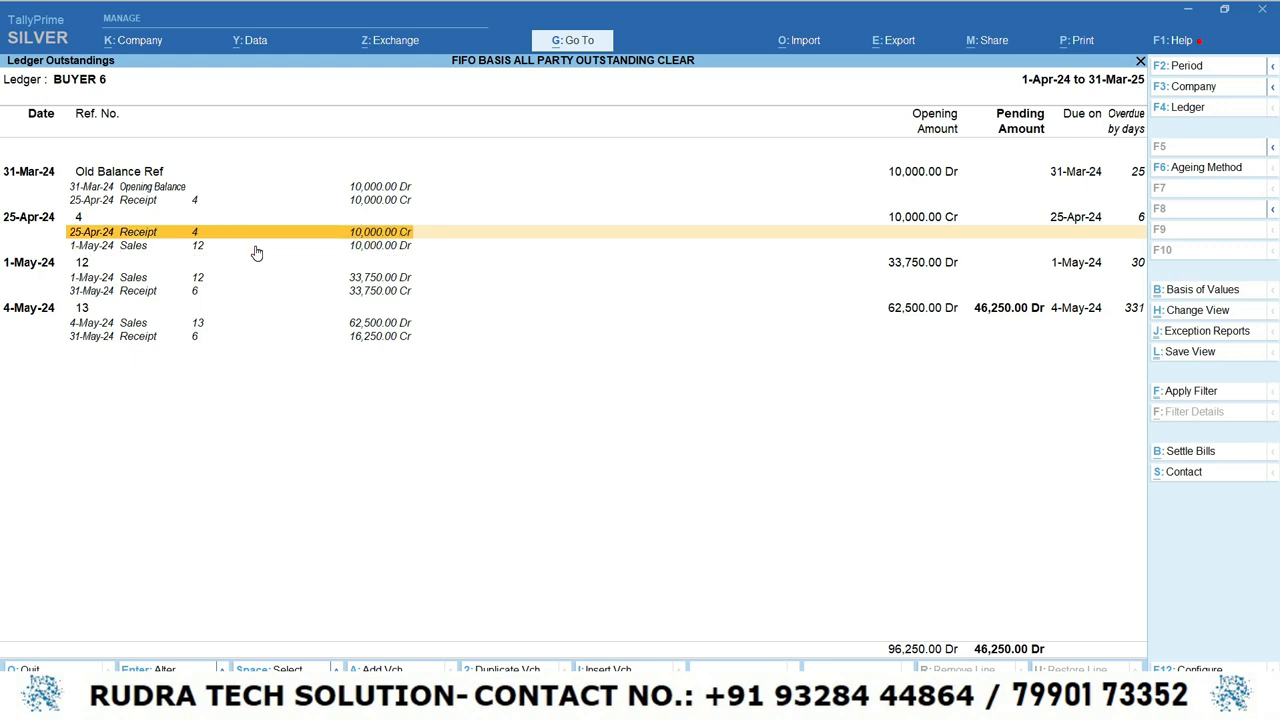
key("Down")
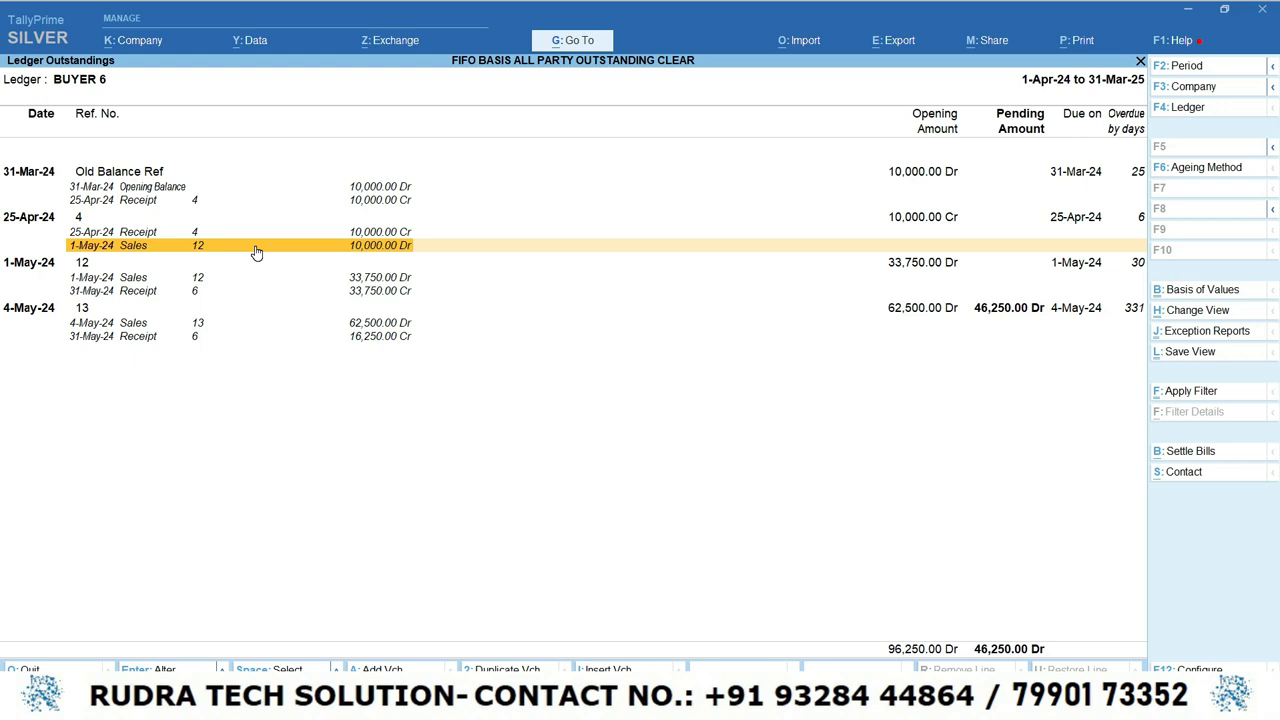
Examine how receipt 6 is allocated to BUYER 6's bills 12 and 13, and check bill 13's pending amount.
key("Down")
key("Down")
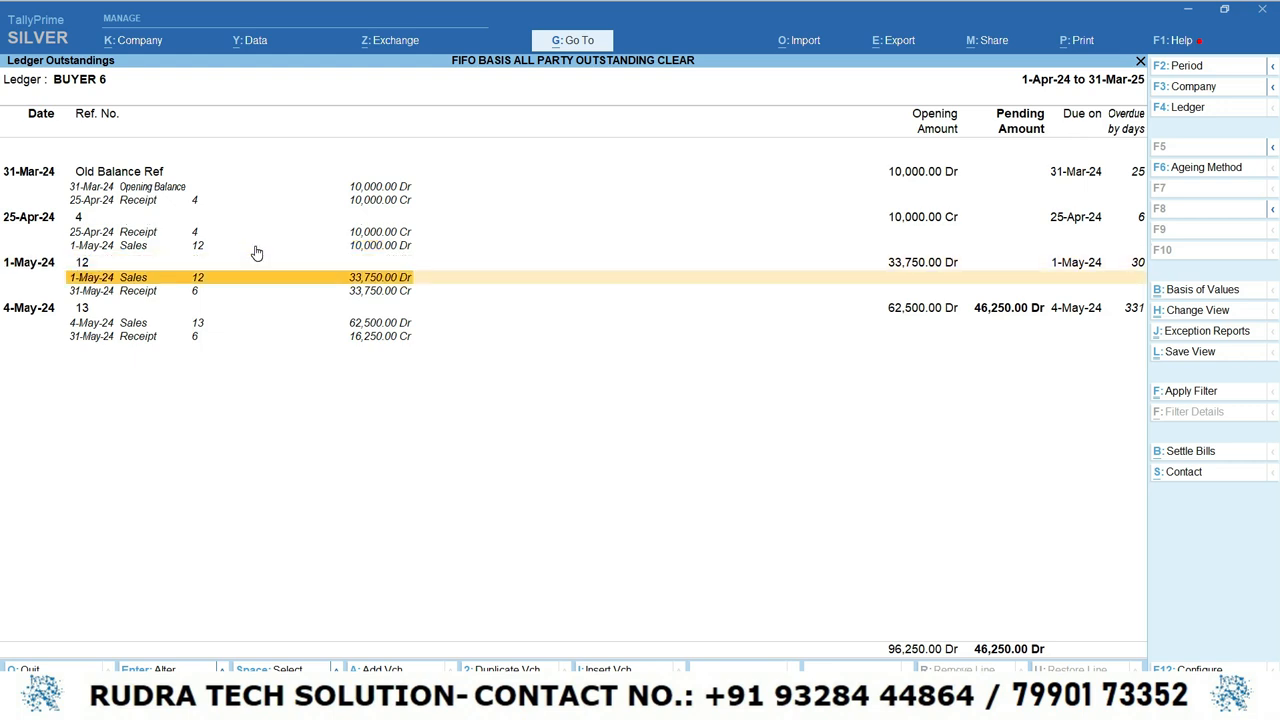
key("Down")
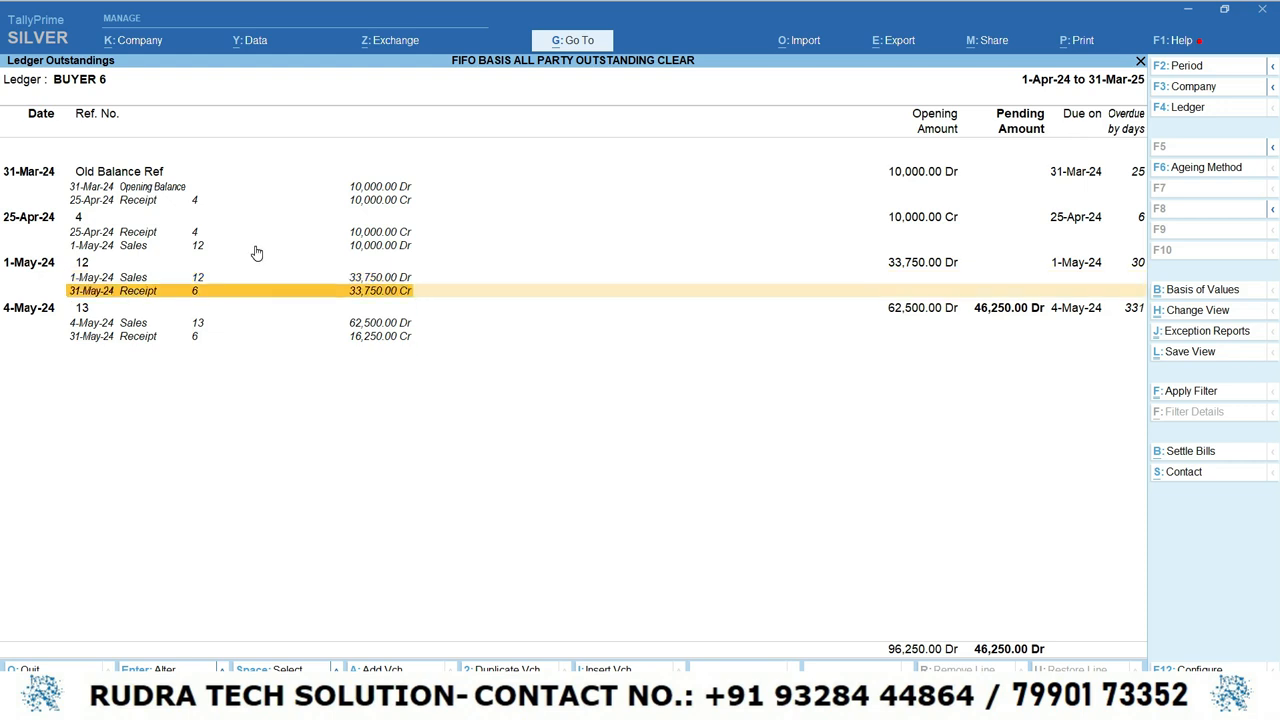
key("Down")
key("Down")
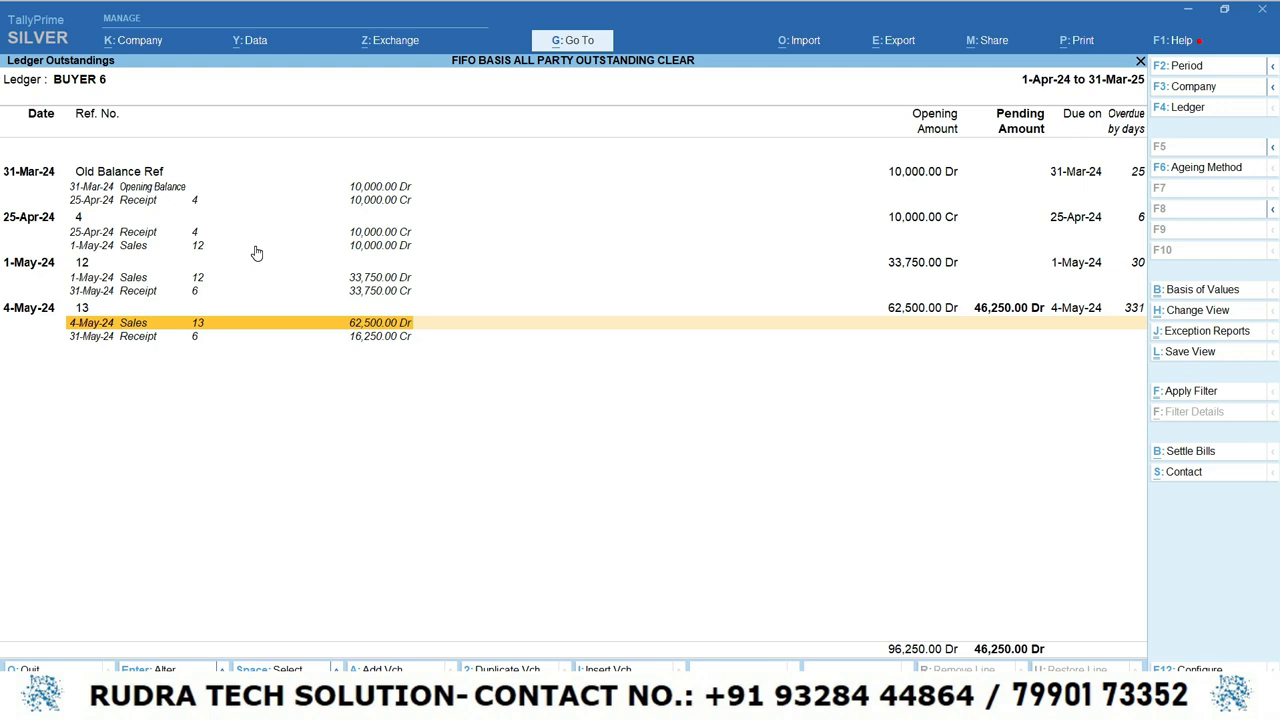
key("Down")
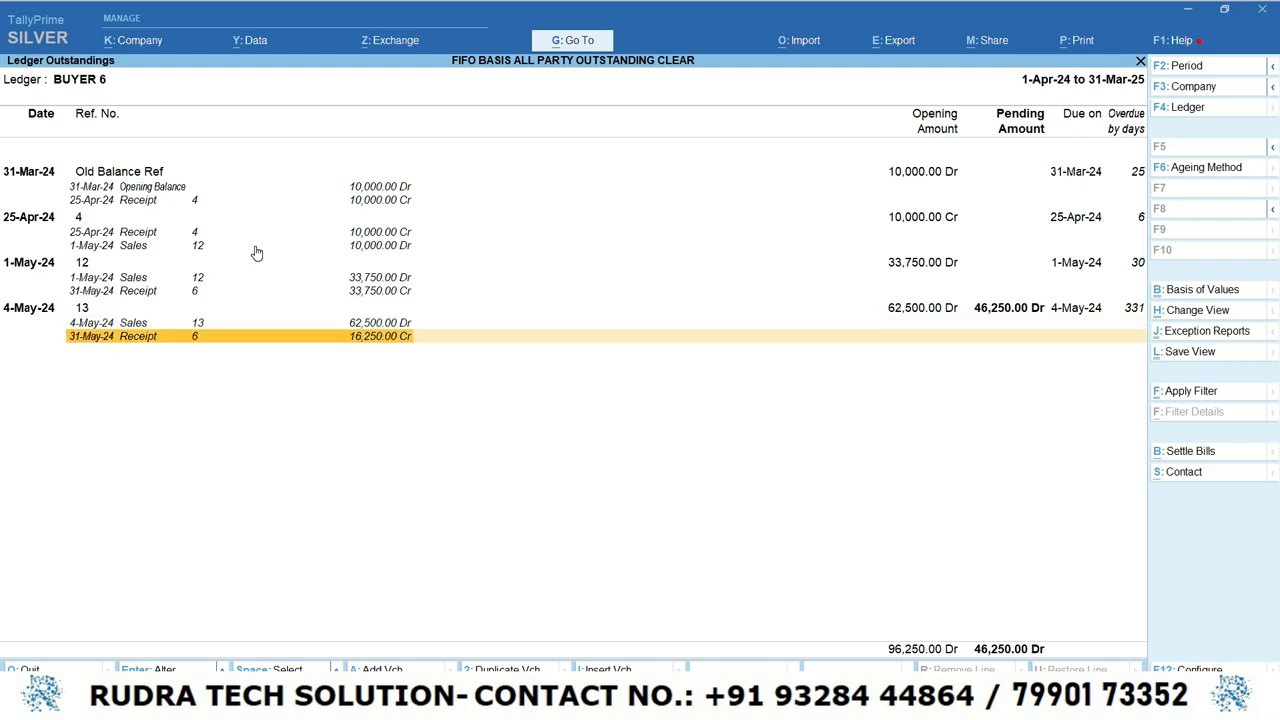
key("Up")
key("Up")
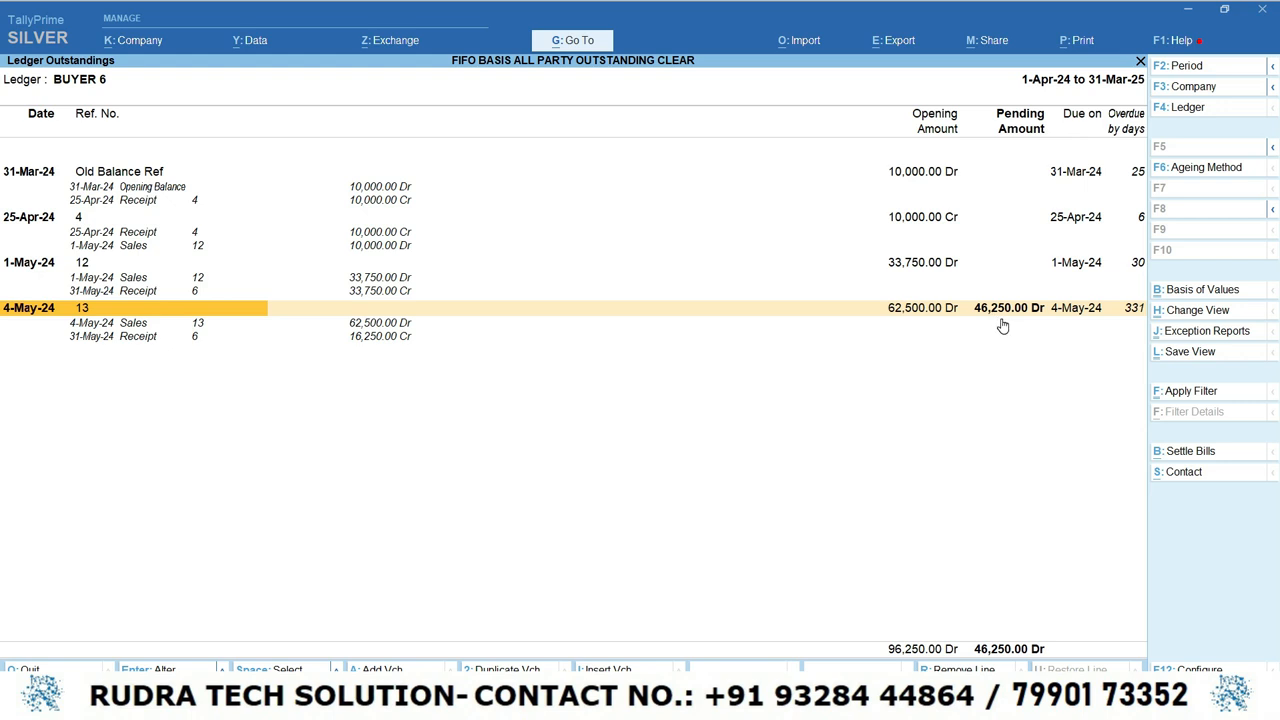
Recheck BUYER 6's receipt allocations from bill 13 back to the Old Balance Ref, and return to the ledger details report.
key("Up")
key("Up")
key("Up")
key("Up")
key("Up")
key("Up")
key("Up")
key("Up")
key("Up")
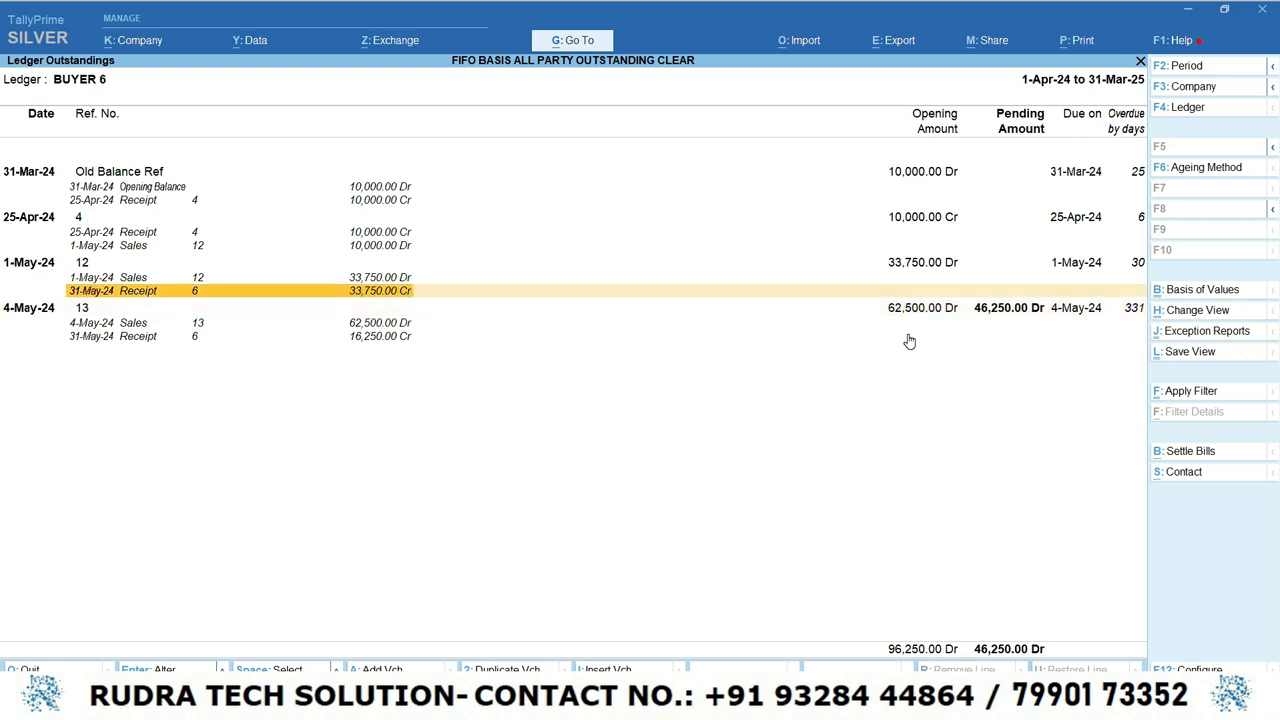
key("Down")
key("Down")
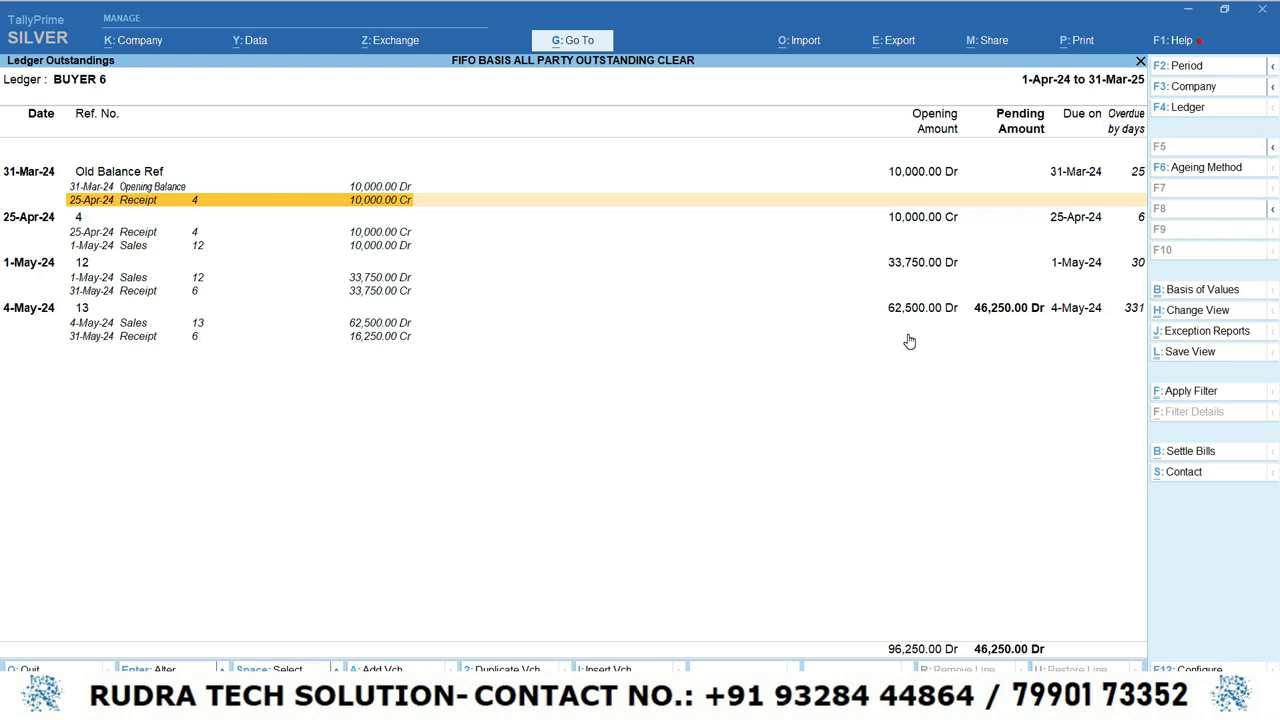
key("Escape")
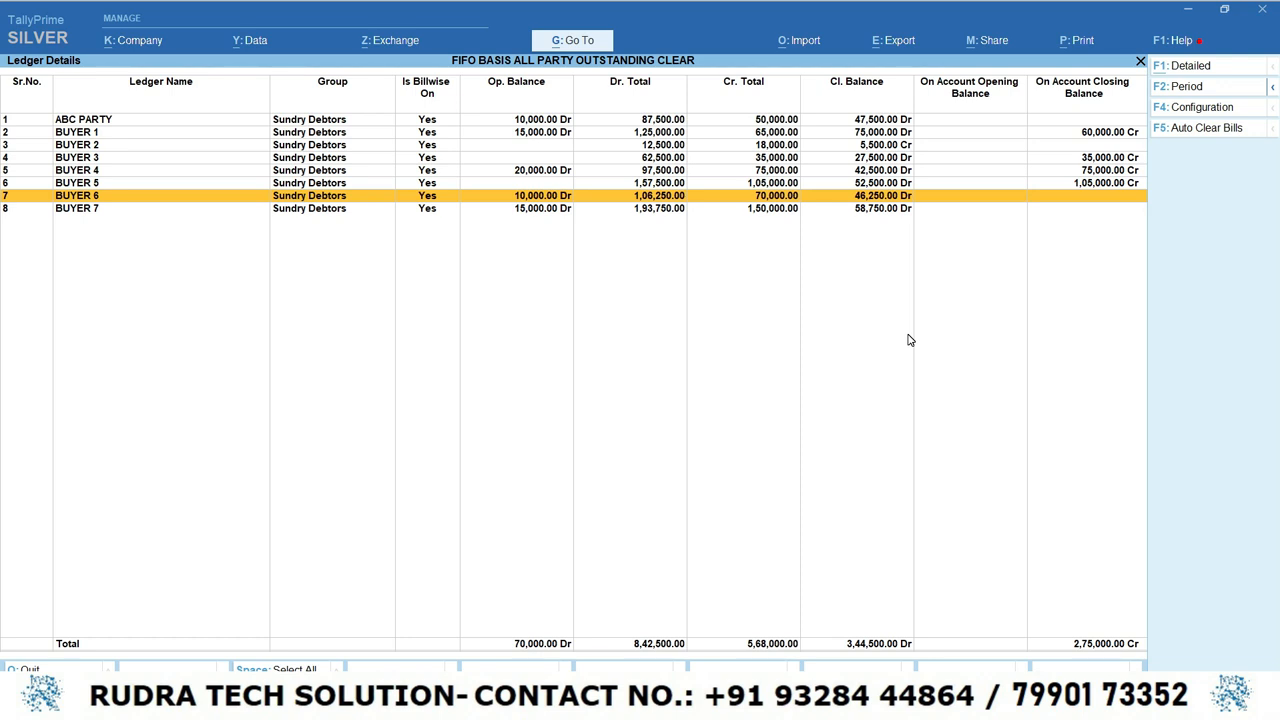
Select the BUYER 1, BUYER 3, BUYER 4 and BUYER 5 ledgers and automatically clear their on-account bills.
key("Up")
key("Up")
key("Up")
key("Up")
key("Up")
key("space")
key("Down")
key("space")
key("Down")
key("space")
key("Down")
key("space")
key("Down")
key("space")
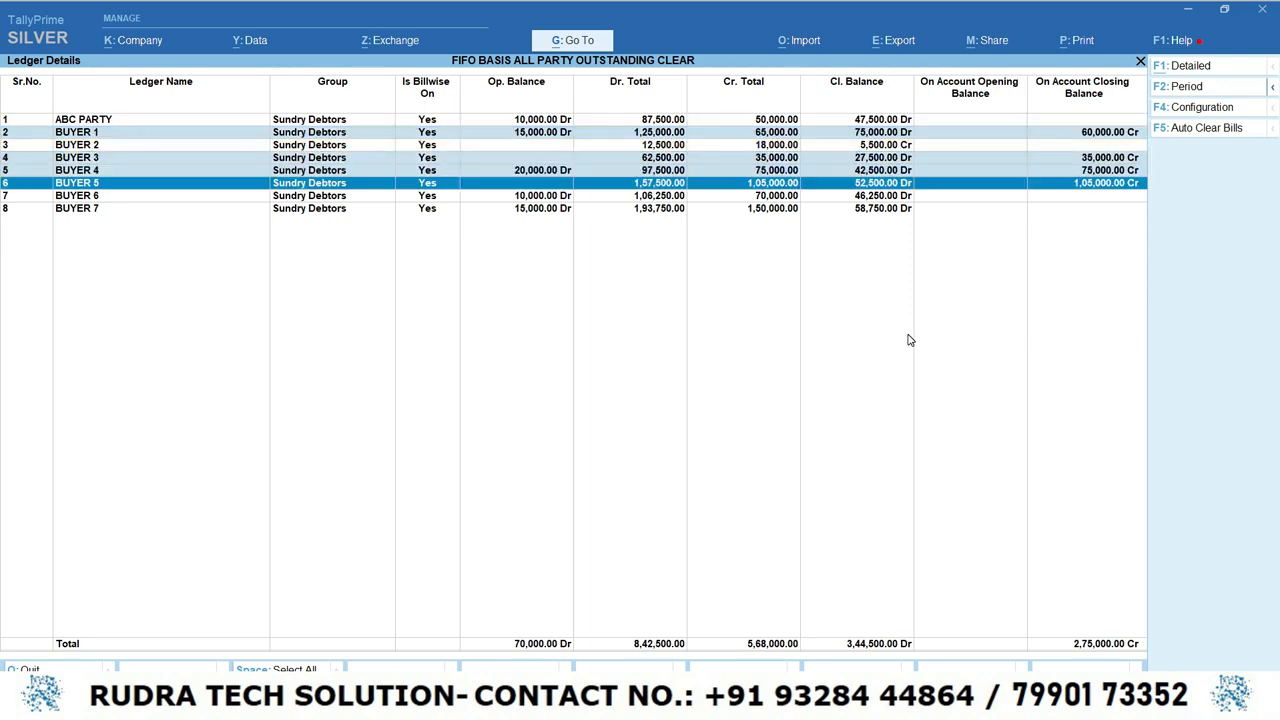
left_click(1199, 132)
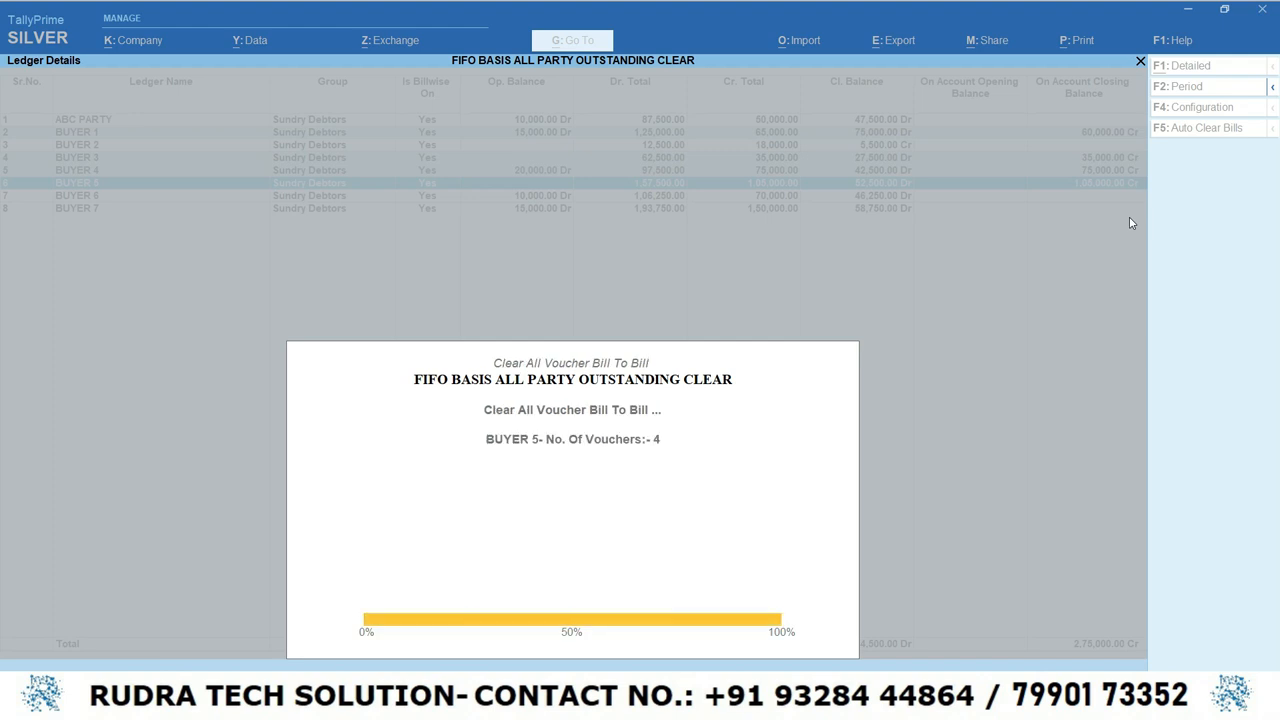
Select all ledgers in the ledger details report and clear the selection again.
key("Up")
key("Up")
key("Up")
key("Up")
key("Up")
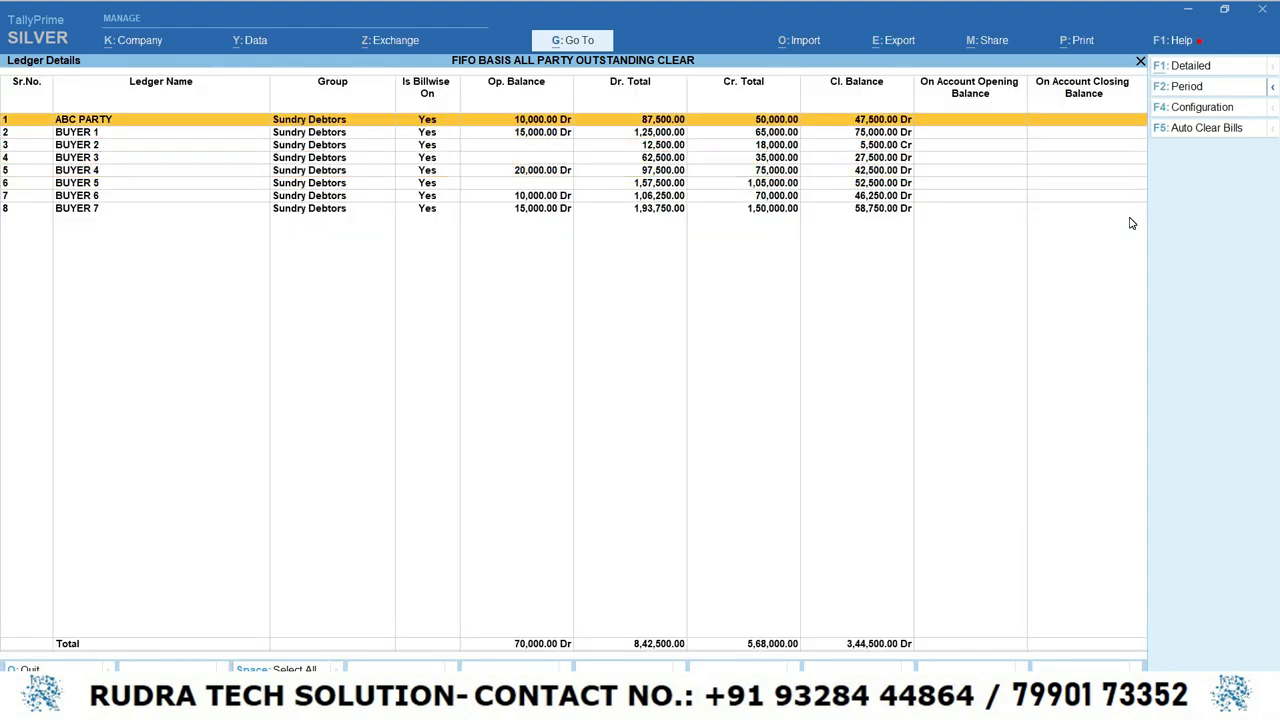
key("ctrl+space")
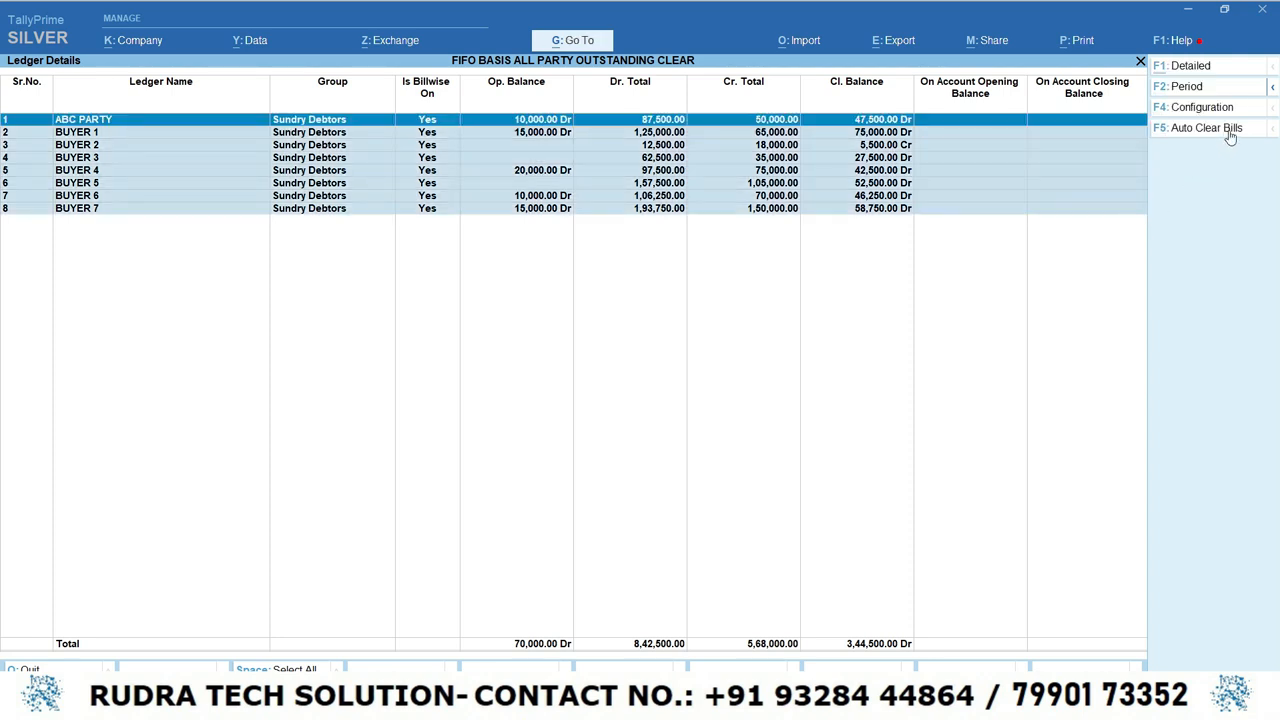
key("ctrl+space")
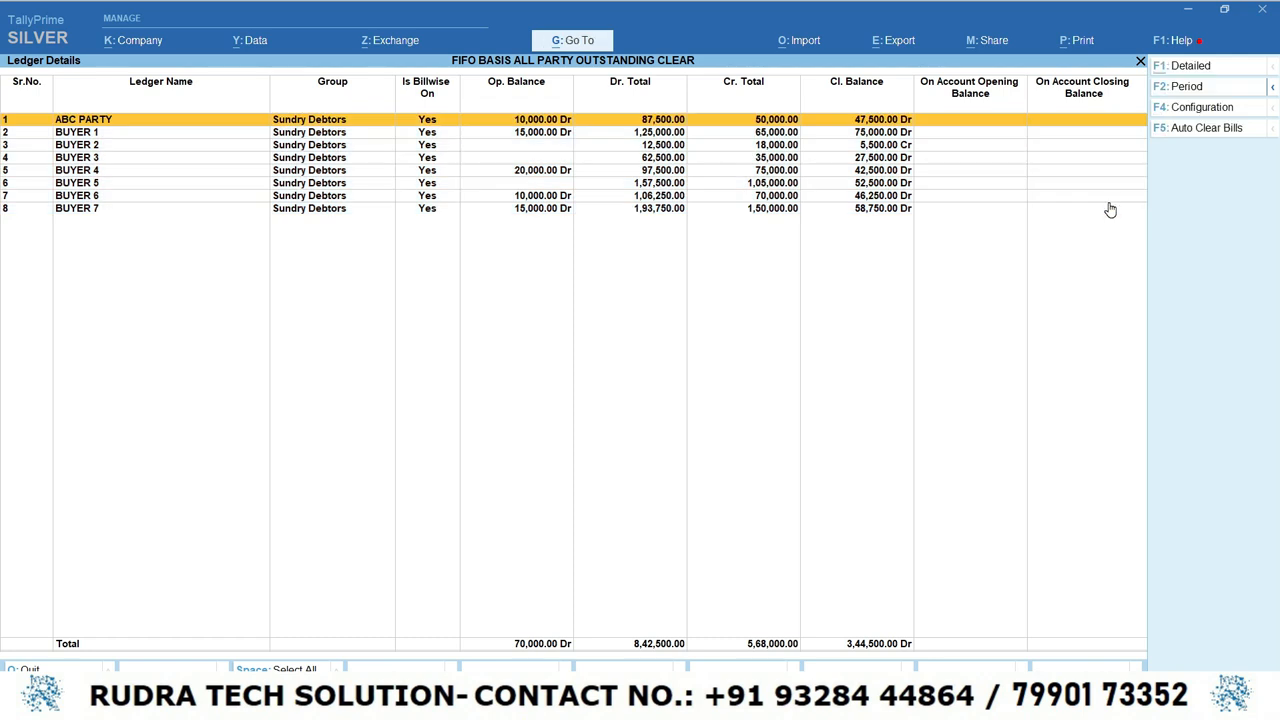
Configure the ledger details report to list only the ABC PARTY ledger from the Sundry Debtors group.
left_click(1200, 108)
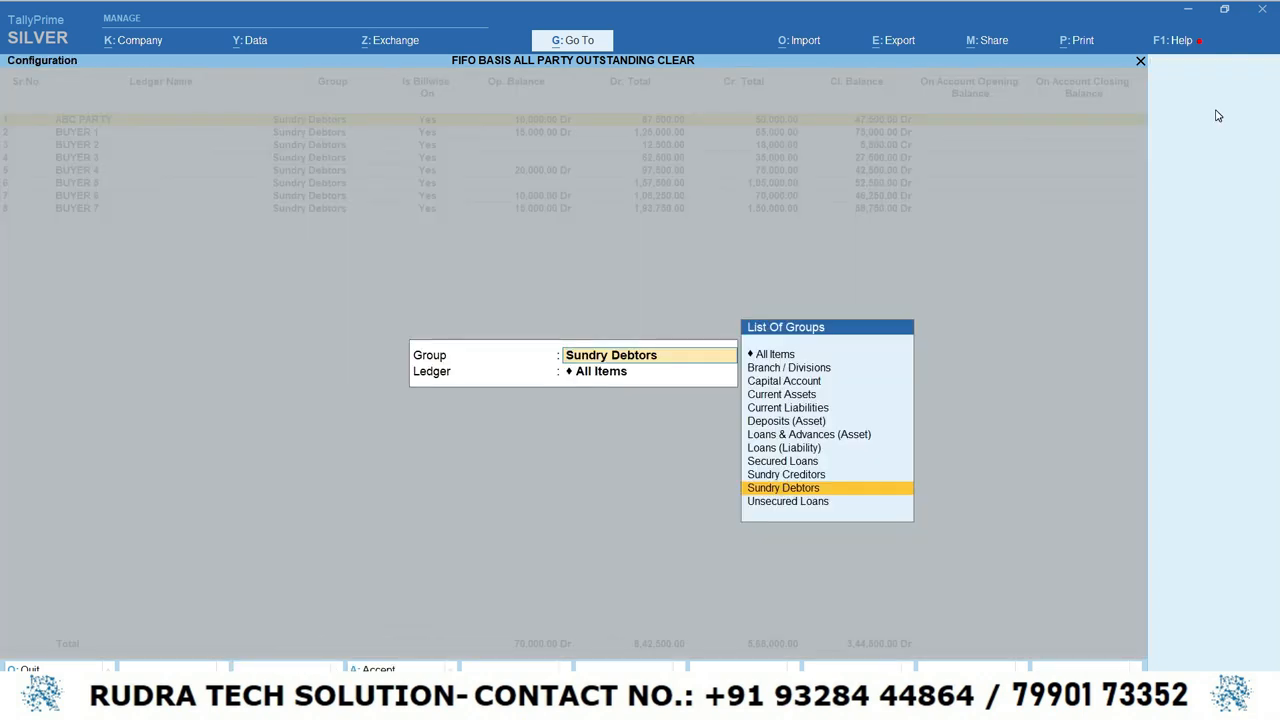
key("Return")
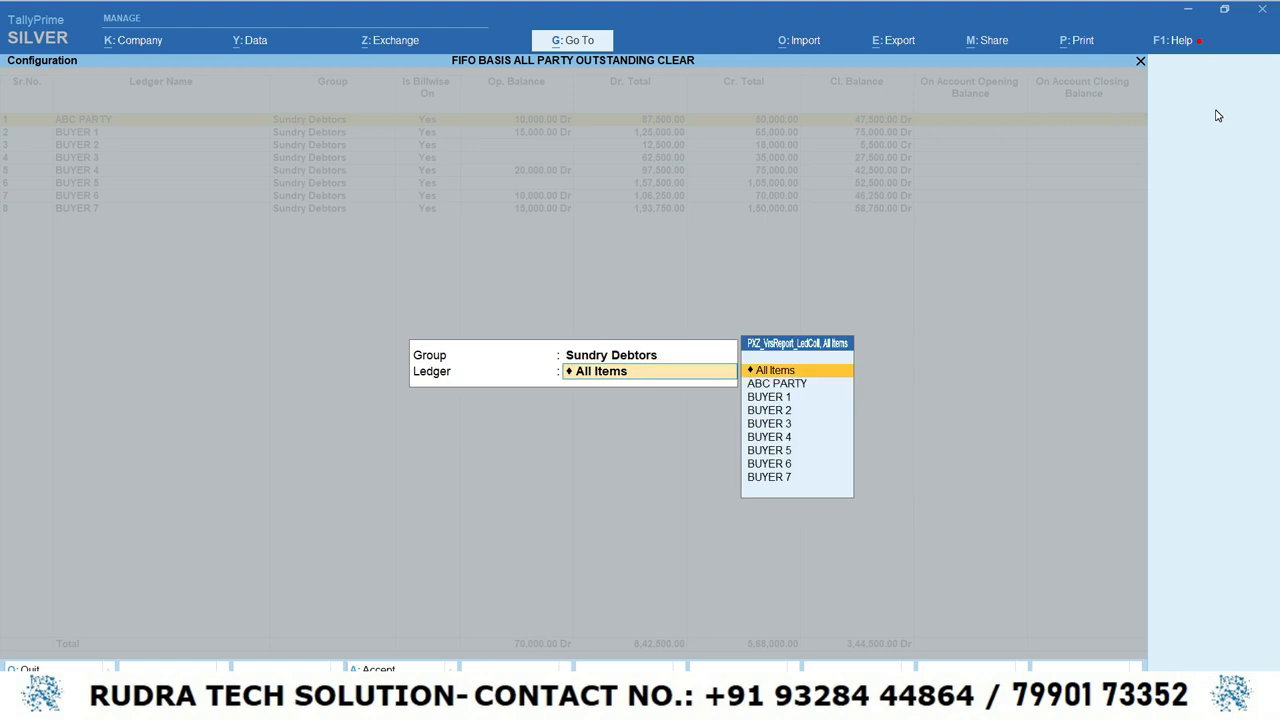
key("Down")
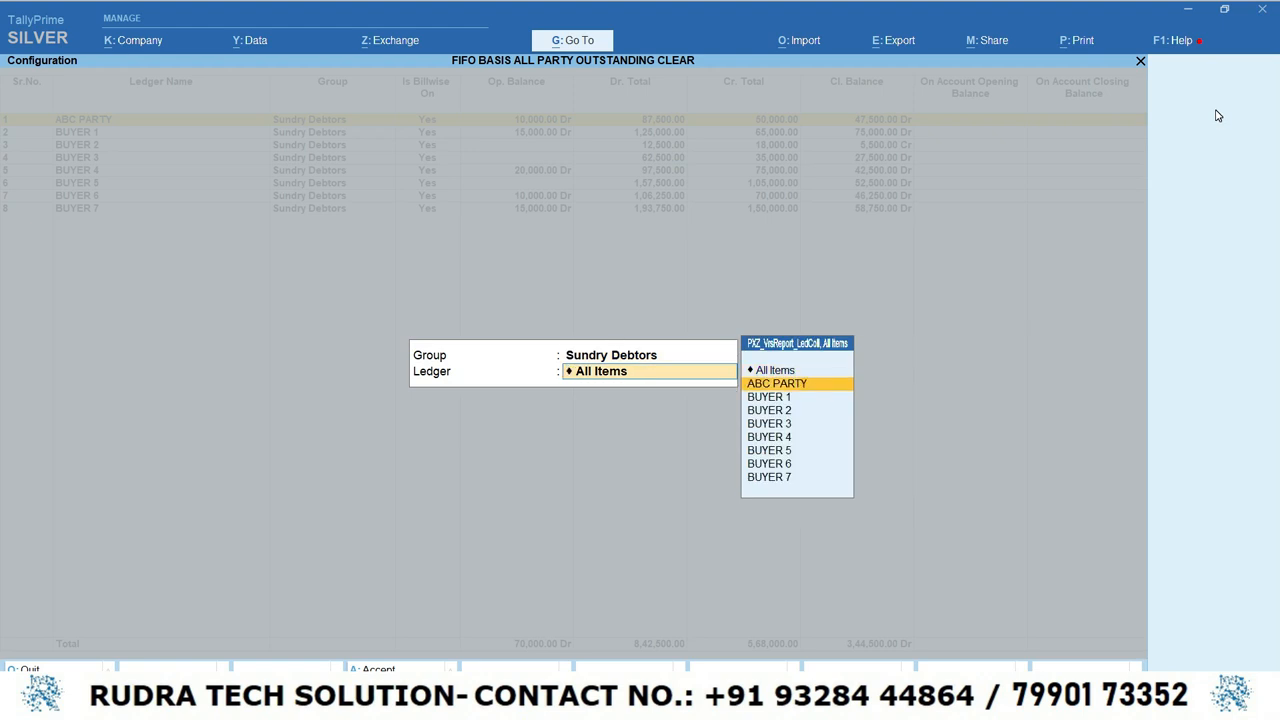
key("Return")
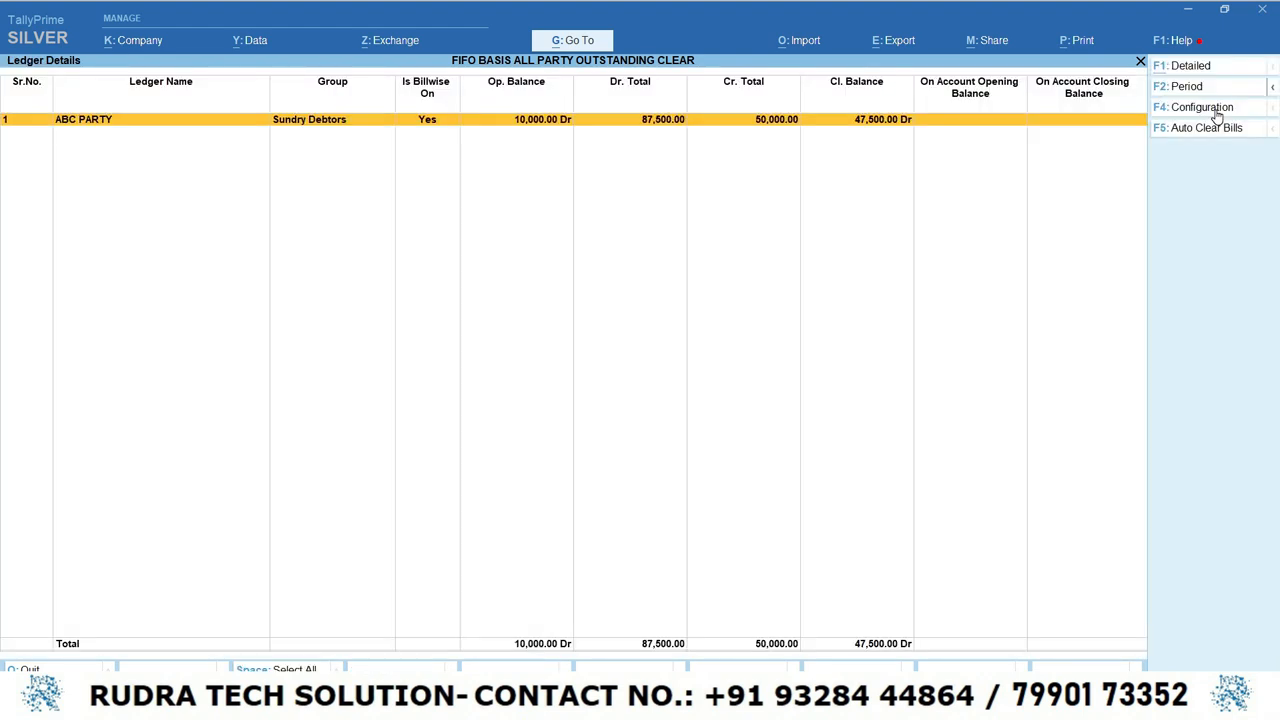